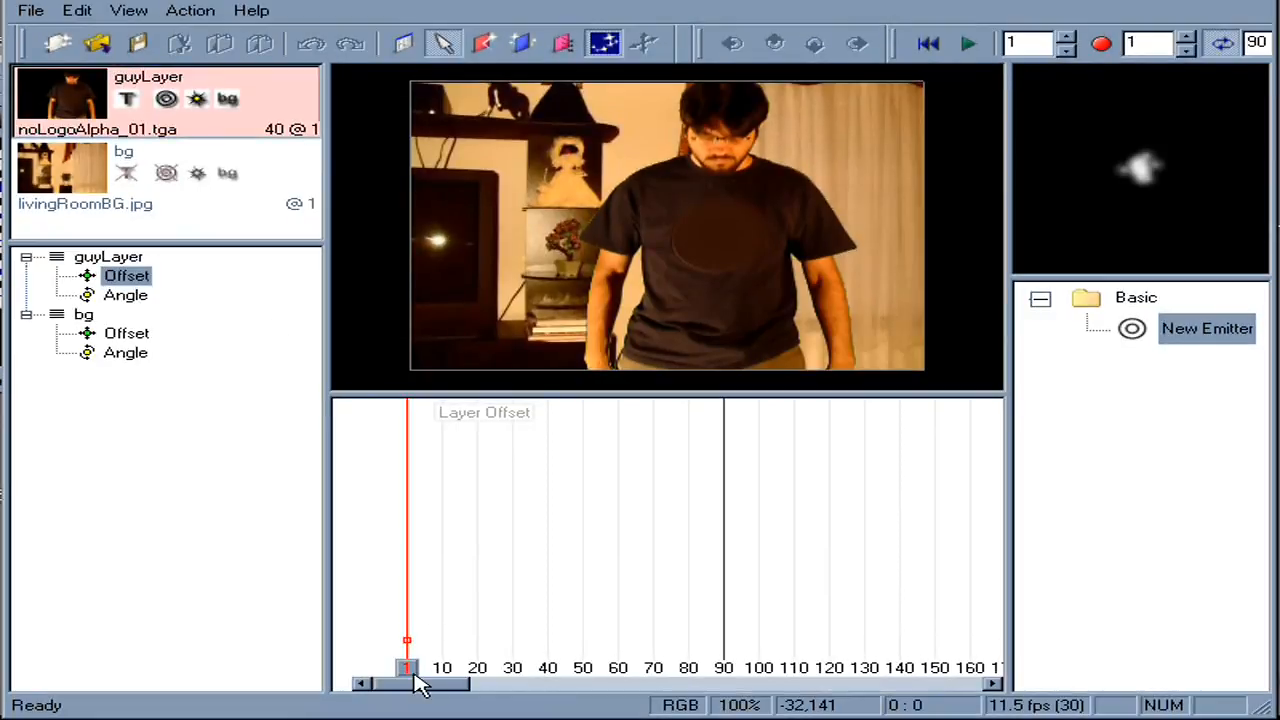
# Scrub through the opening frames and review guyLayer's background image settings, including the last-frame hold option
pyautogui.moveTo(408, 678)
pyautogui.mouseDown()
pyautogui.moveTo(423, 663)
pyautogui.moveTo(646, 623)
pyautogui.moveTo(409, 663)
pyautogui.moveTo(580, 634)
pyautogui.moveTo(412, 648)
pyautogui.mouseUp()
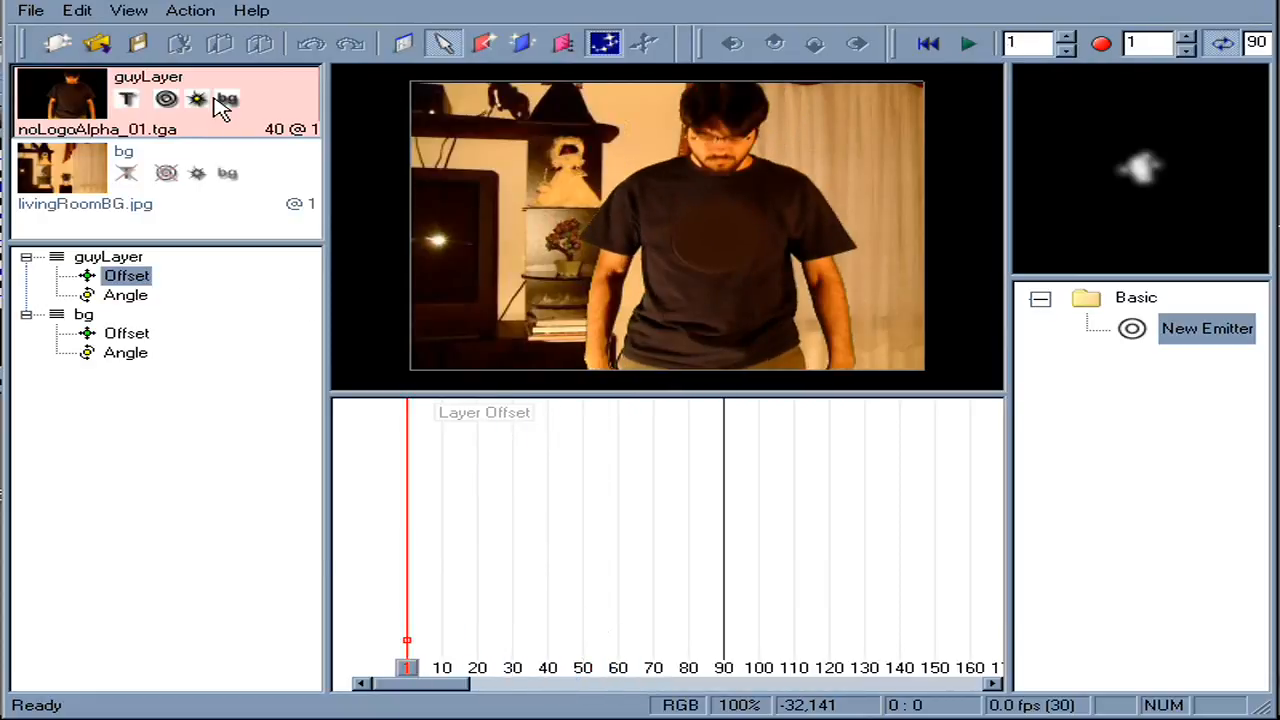
pyautogui.rightClick(220, 135)
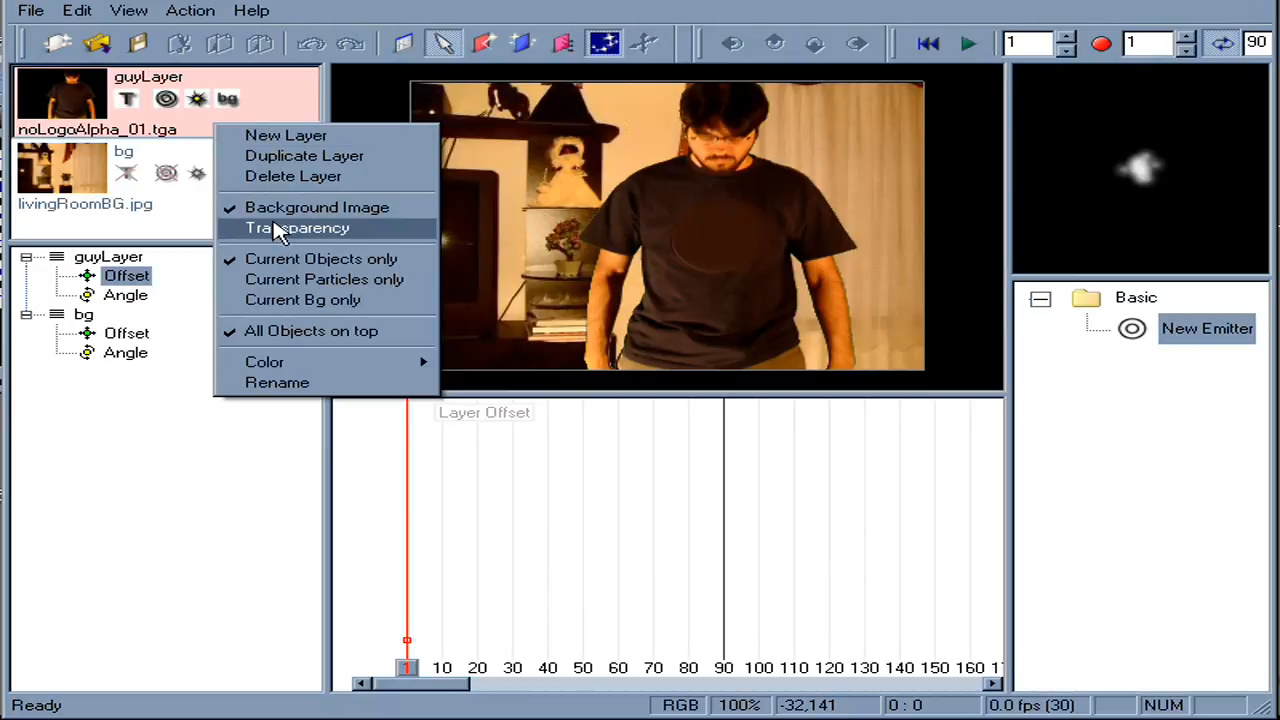
pyautogui.click(300, 208)
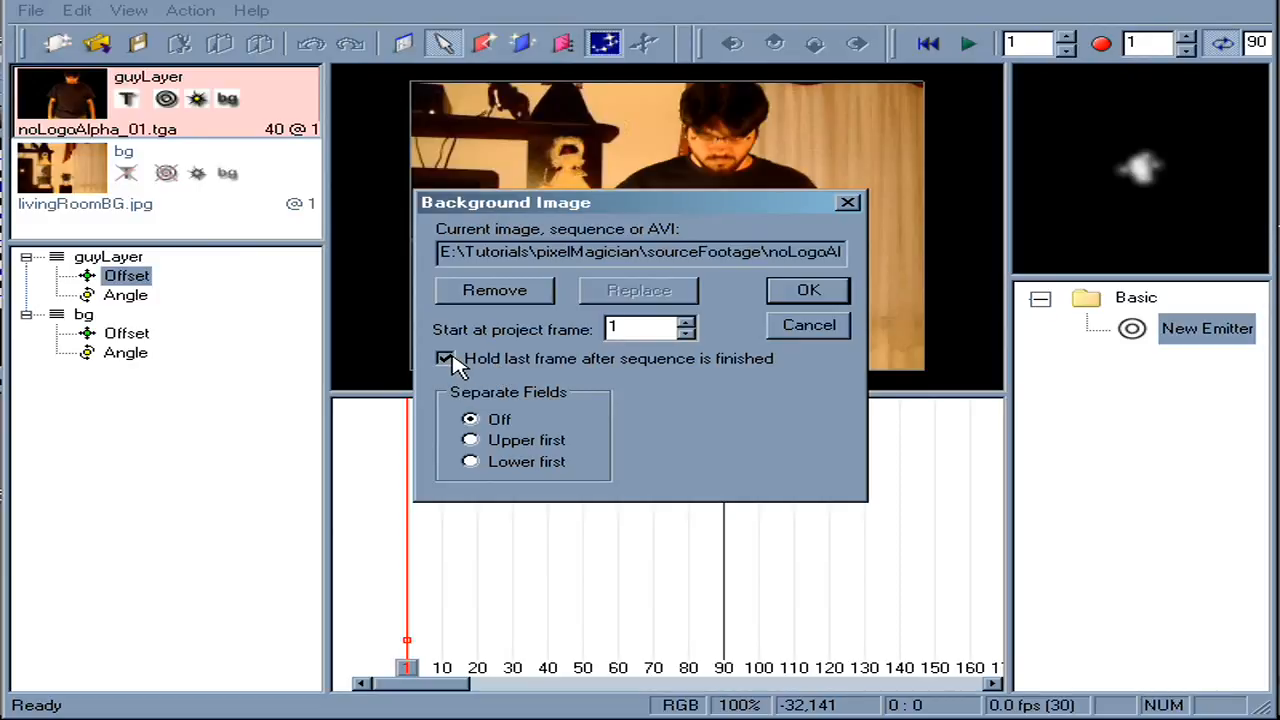
pyautogui.click(800, 295)
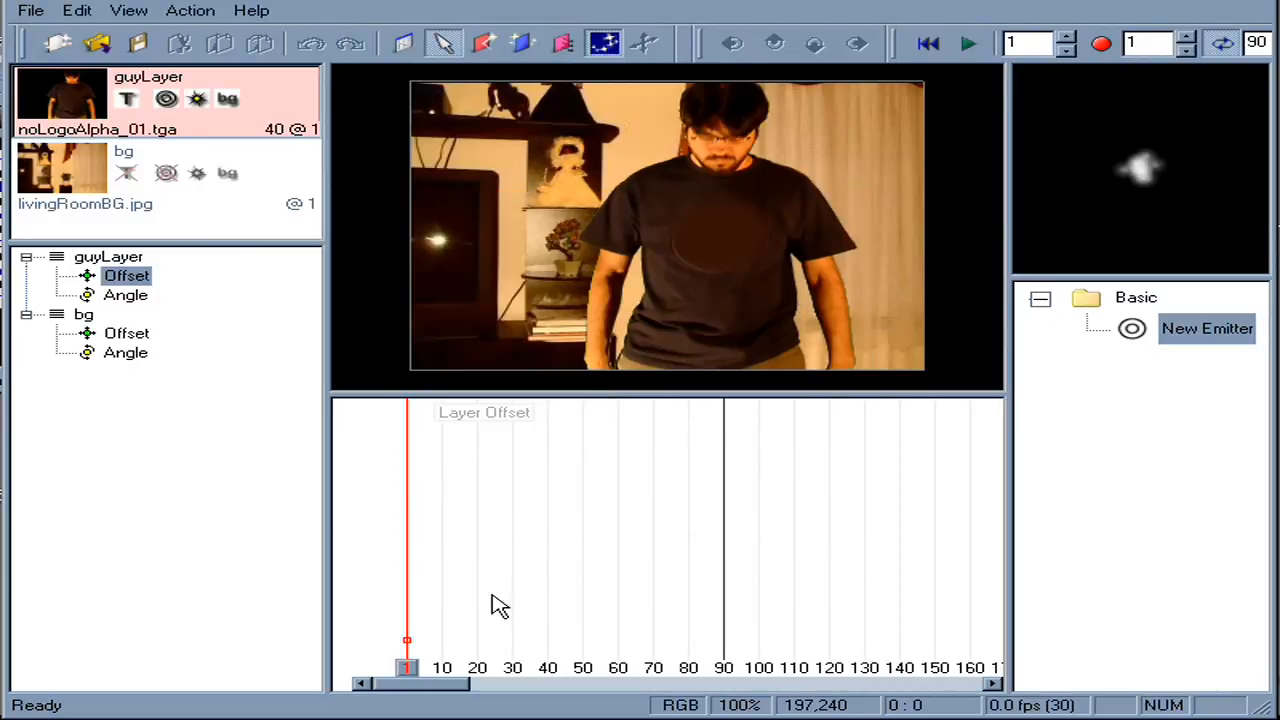
pyautogui.moveTo(425, 672)
pyautogui.mouseDown()
pyautogui.moveTo(523, 672)
pyautogui.moveTo(557, 691)
pyautogui.moveTo(449, 677)
pyautogui.moveTo(410, 688)
pyautogui.mouseUp()
# Place a New Emitter on the man's chest at frame 1, make it an area and enlarge it around his body, about 170 pixels wide
pyautogui.click(1203, 330)
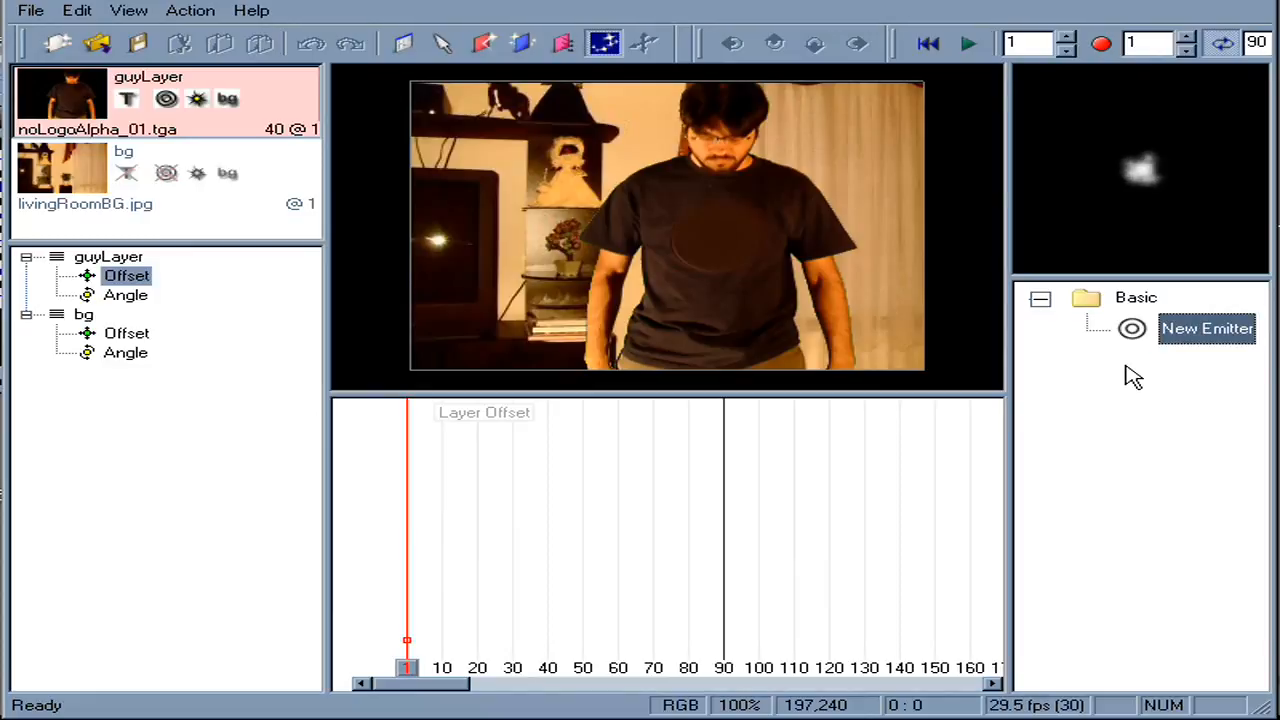
pyautogui.click(720, 239)
pyautogui.click(720, 239)
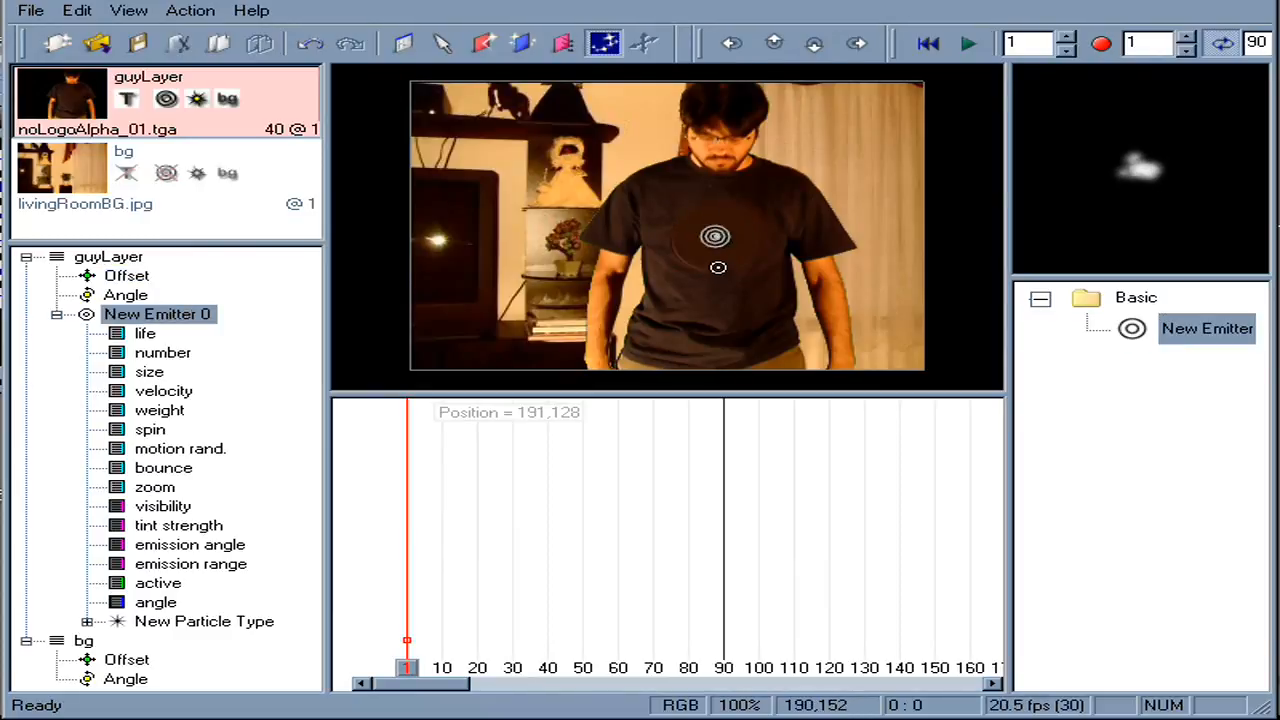
pyautogui.rightClick(716, 238)
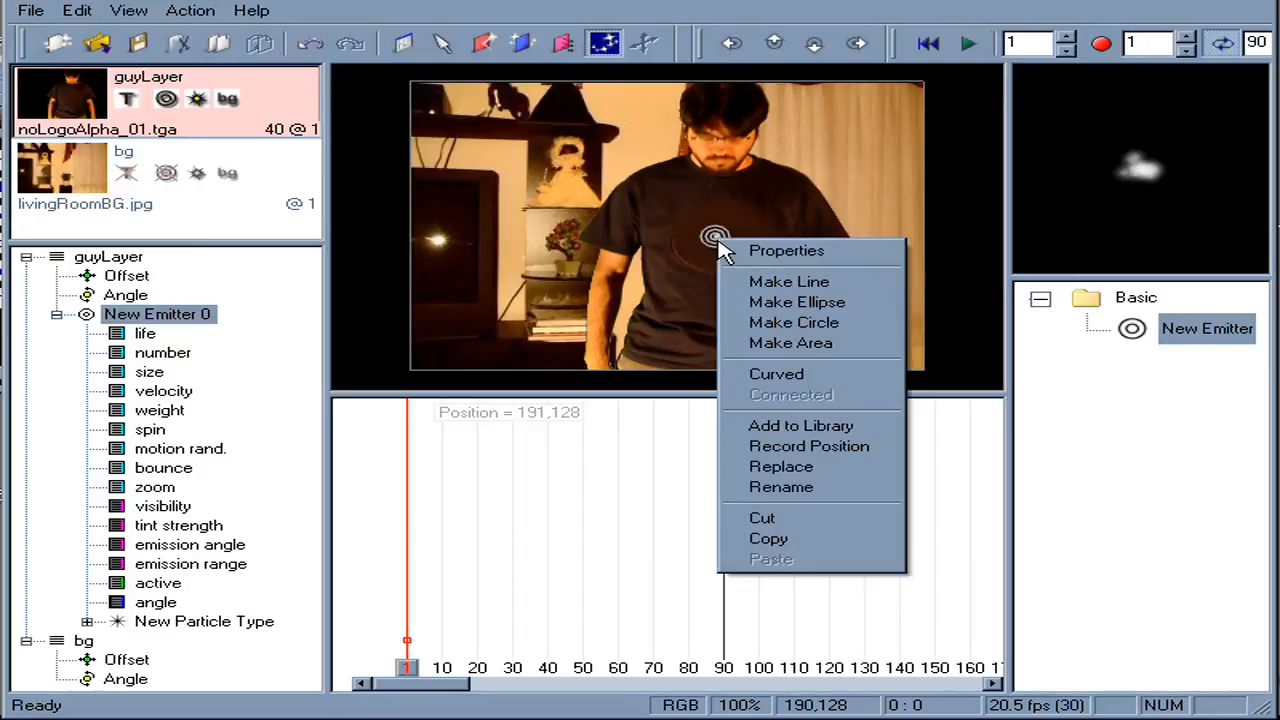
pyautogui.click(790, 343)
pyautogui.moveTo(846, 311); pyautogui.dragTo(852, 390)
# Move the emitter's active keyframe from frame 1 to frame 34 so that emission starts there, and scrub past it to check
pyautogui.moveTo(442, 676); pyautogui.dragTo(530, 707)
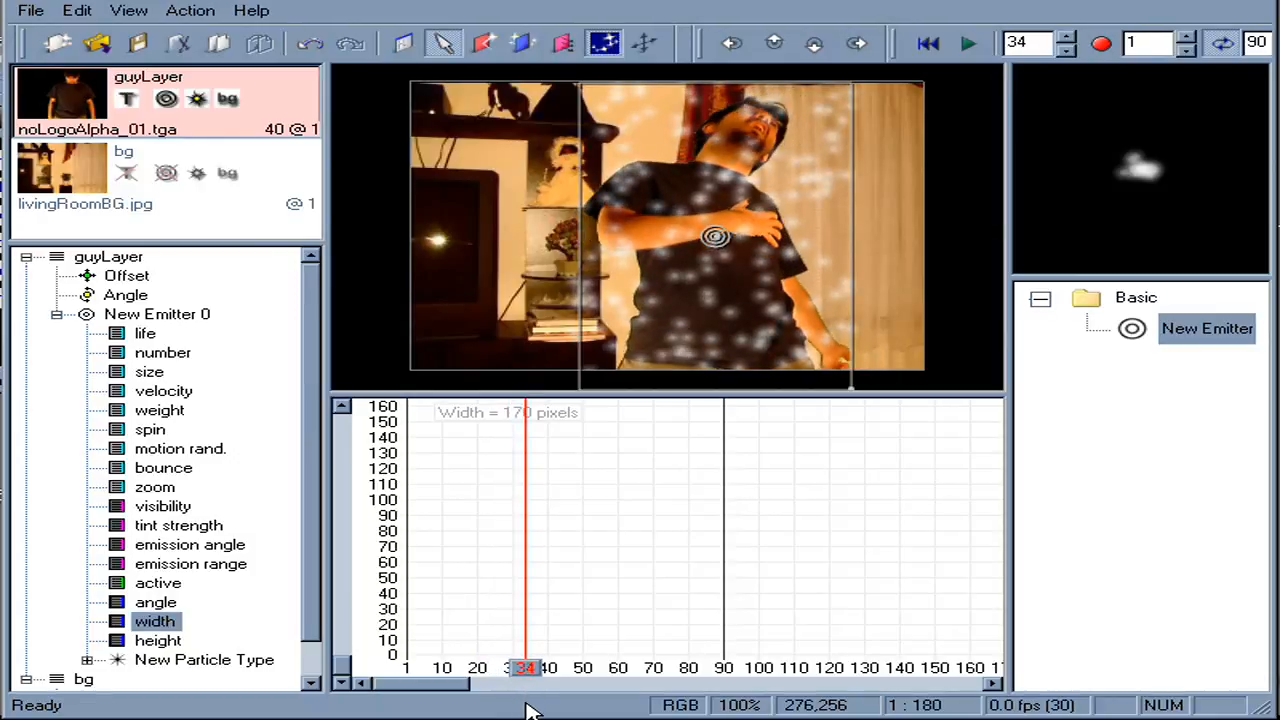
pyautogui.moveTo(530, 710); pyautogui.dragTo(529, 712)
pyautogui.click(157, 586)
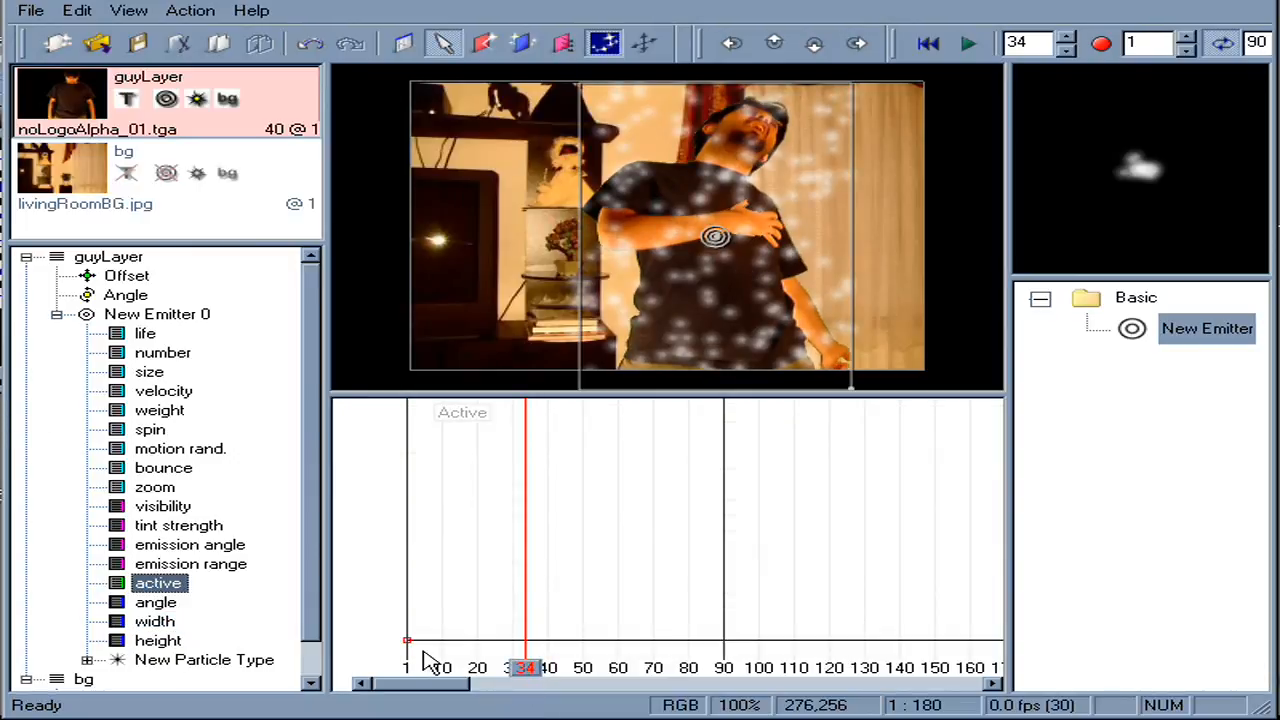
pyautogui.moveTo(409, 641)
pyautogui.mouseDown()
pyautogui.moveTo(457, 686)
pyautogui.moveTo(523, 697)
pyautogui.moveTo(518, 718)
pyautogui.moveTo(507, 697)
pyautogui.moveTo(548, 702)
pyautogui.mouseUp()
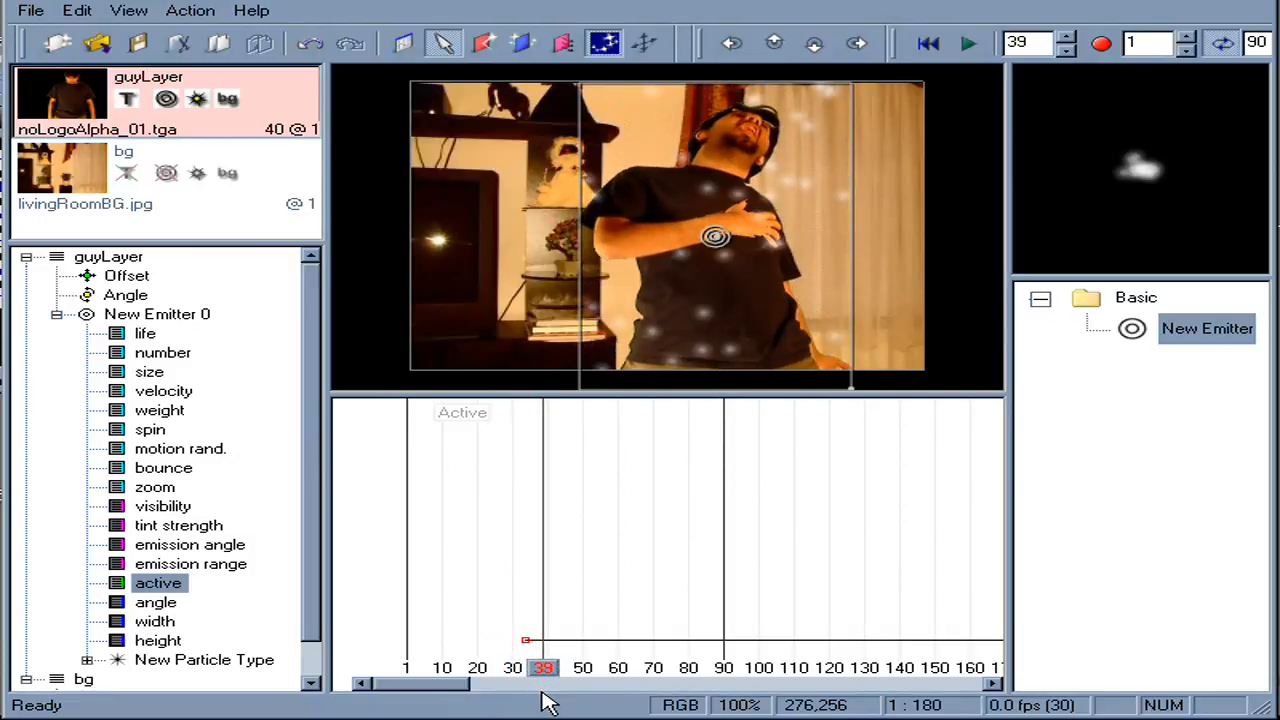
# Rename the new emitter as disentegrate
pyautogui.rightClick(165, 353)
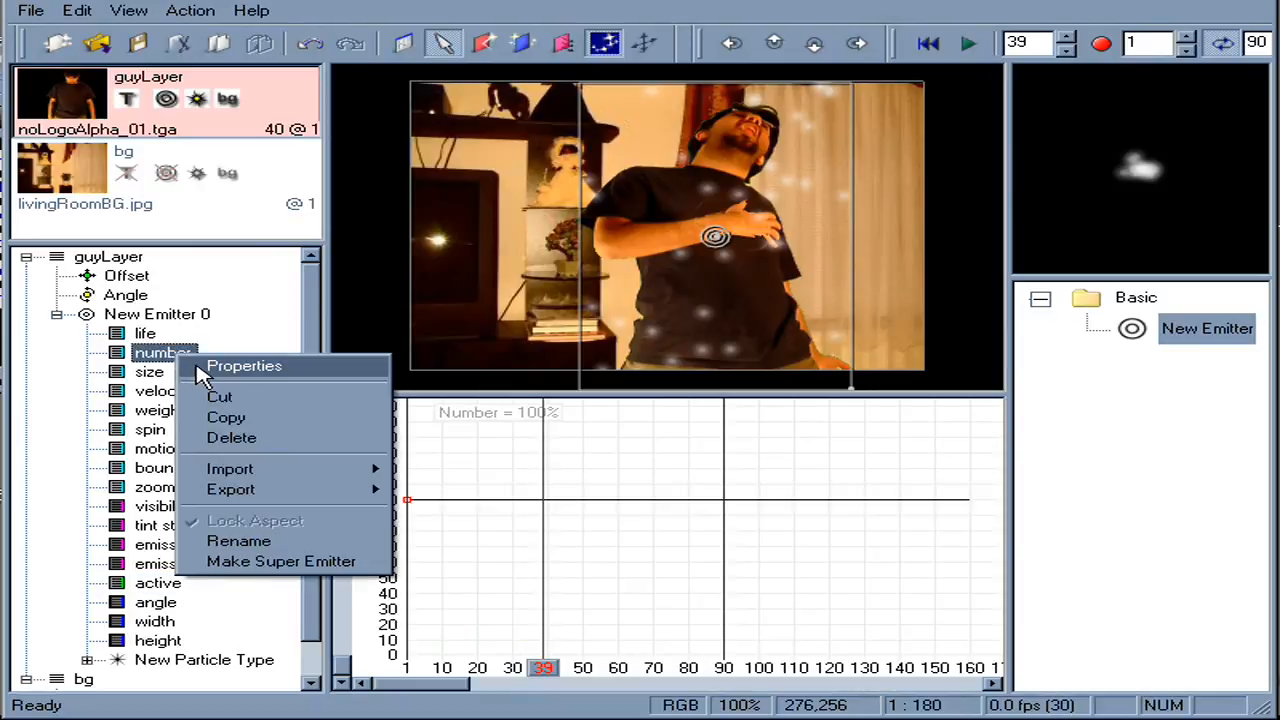
pyautogui.click(186, 336)
pyautogui.click(196, 318)
pyautogui.press('F2')
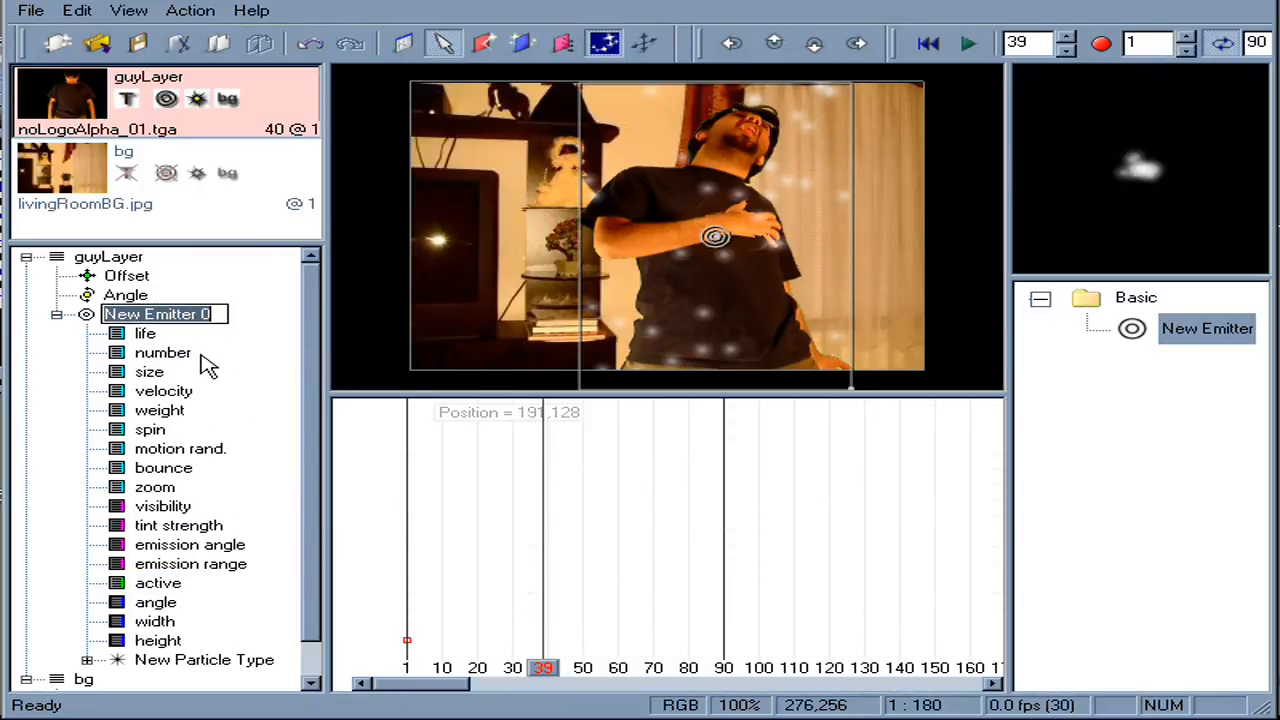
pyautogui.write('disen')
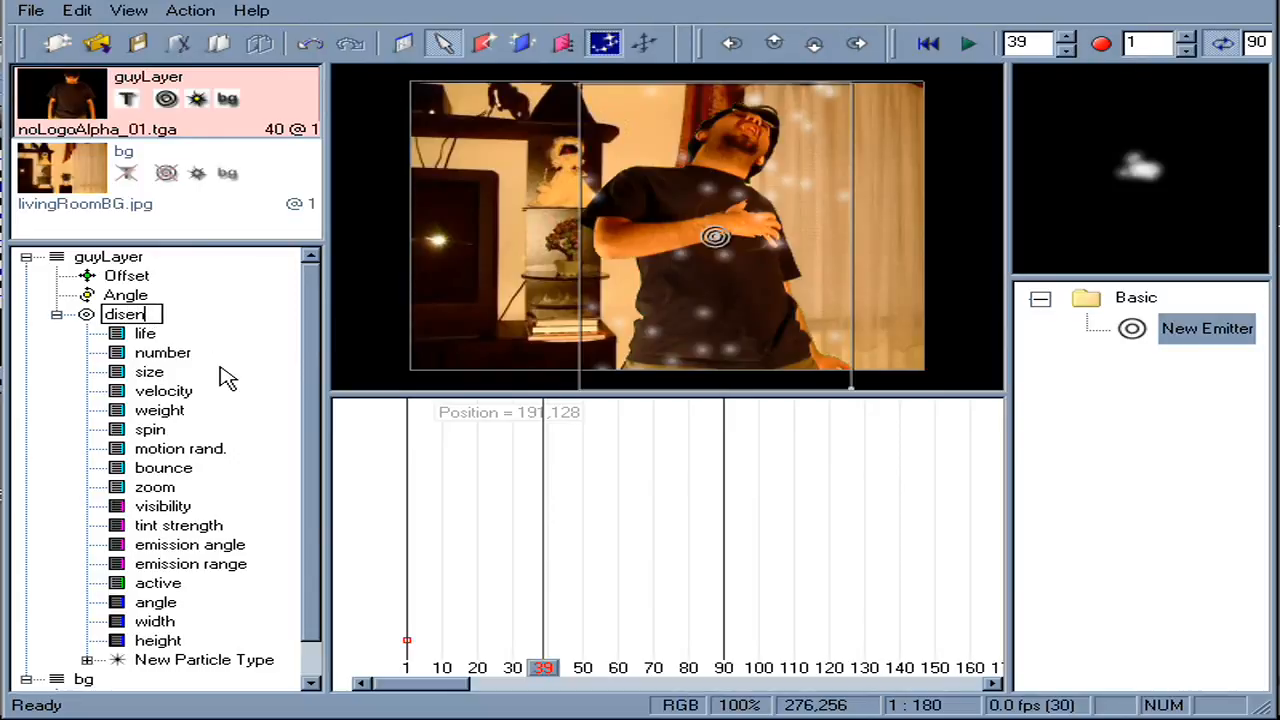
pyautogui.write('tegrate')
pyautogui.press('Return')
# In the emitter's properties, set the particles to get both their color and their transparency from the layer
pyautogui.rightClick(183, 316)
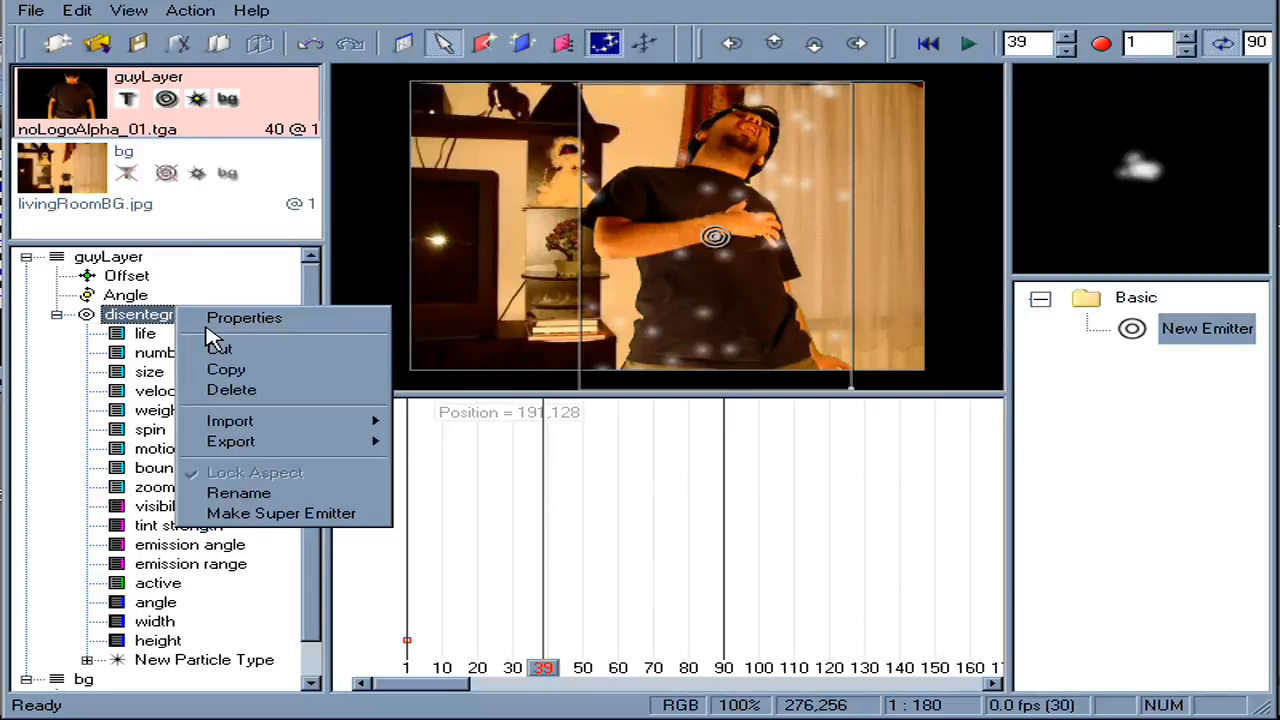
pyautogui.click(212, 318)
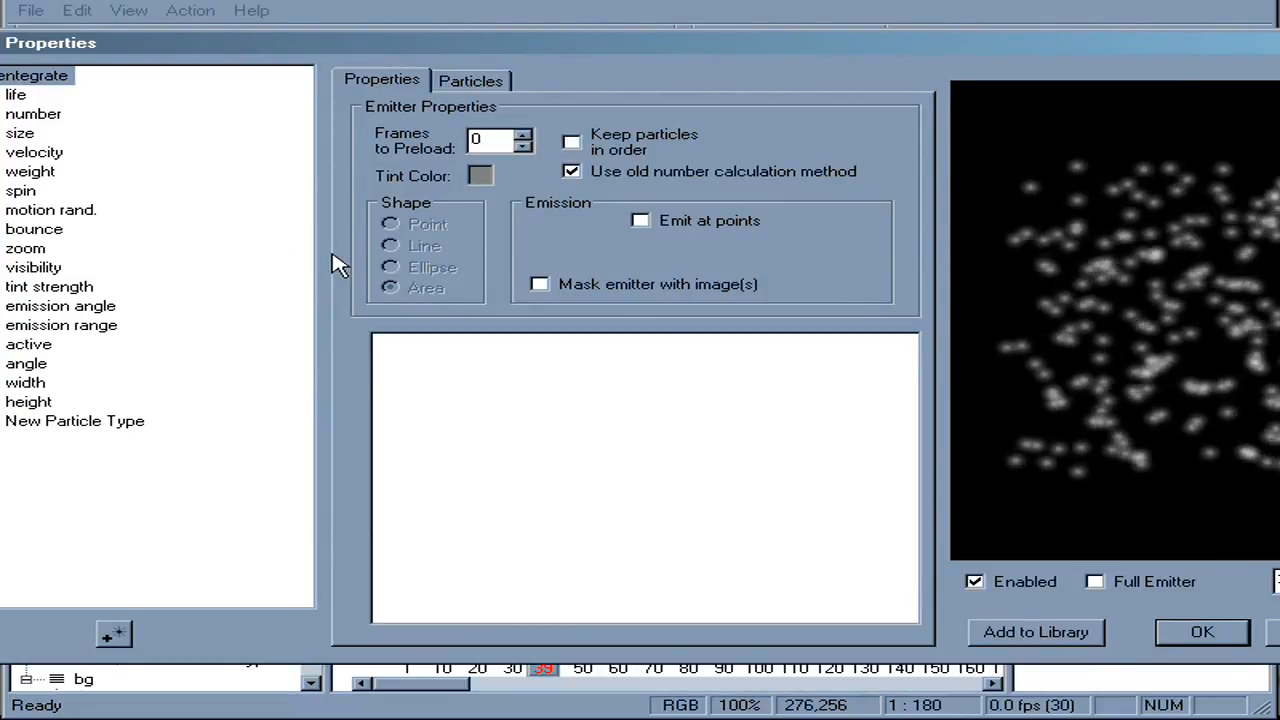
pyautogui.click(472, 82)
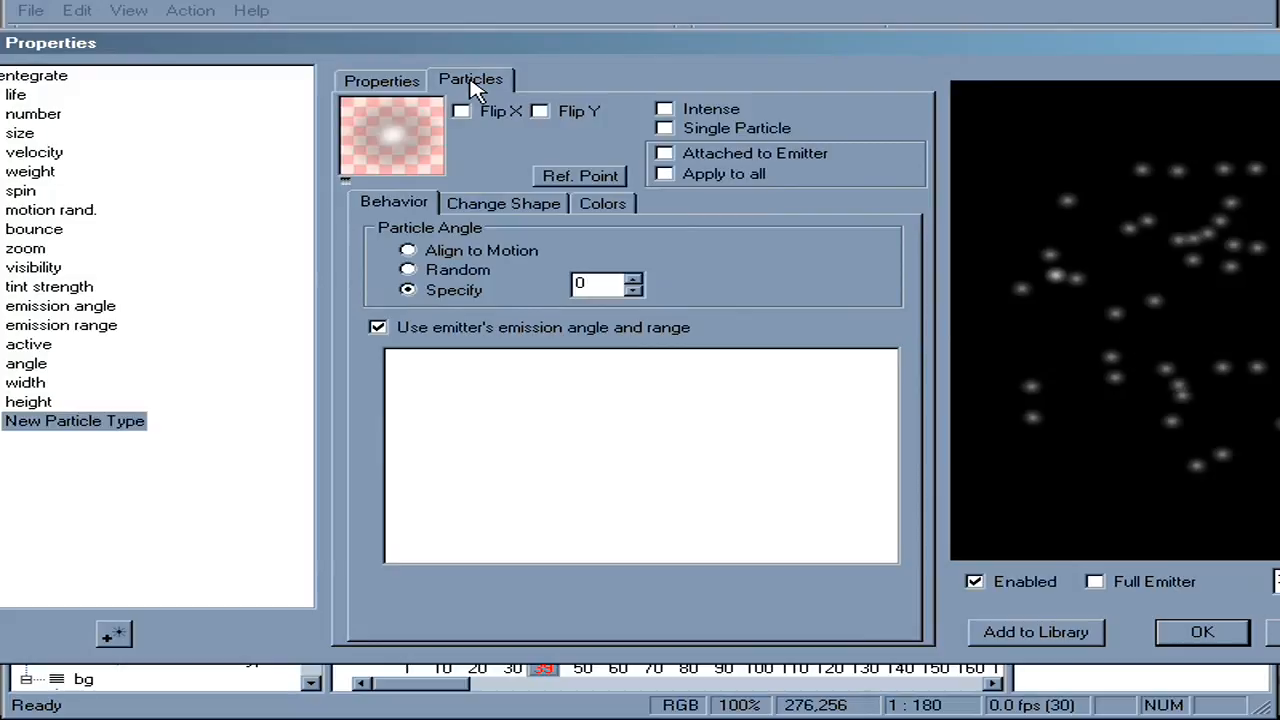
pyautogui.click(595, 200)
pyautogui.click(450, 490)
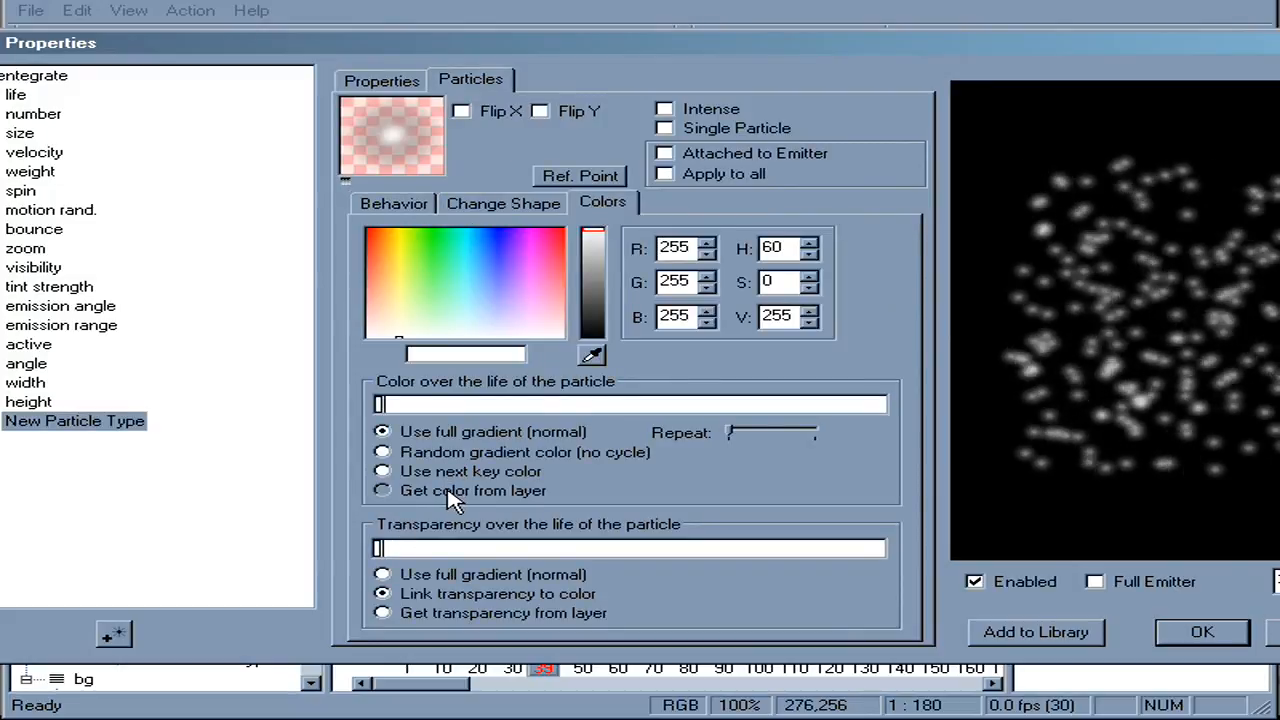
pyautogui.click(497, 623)
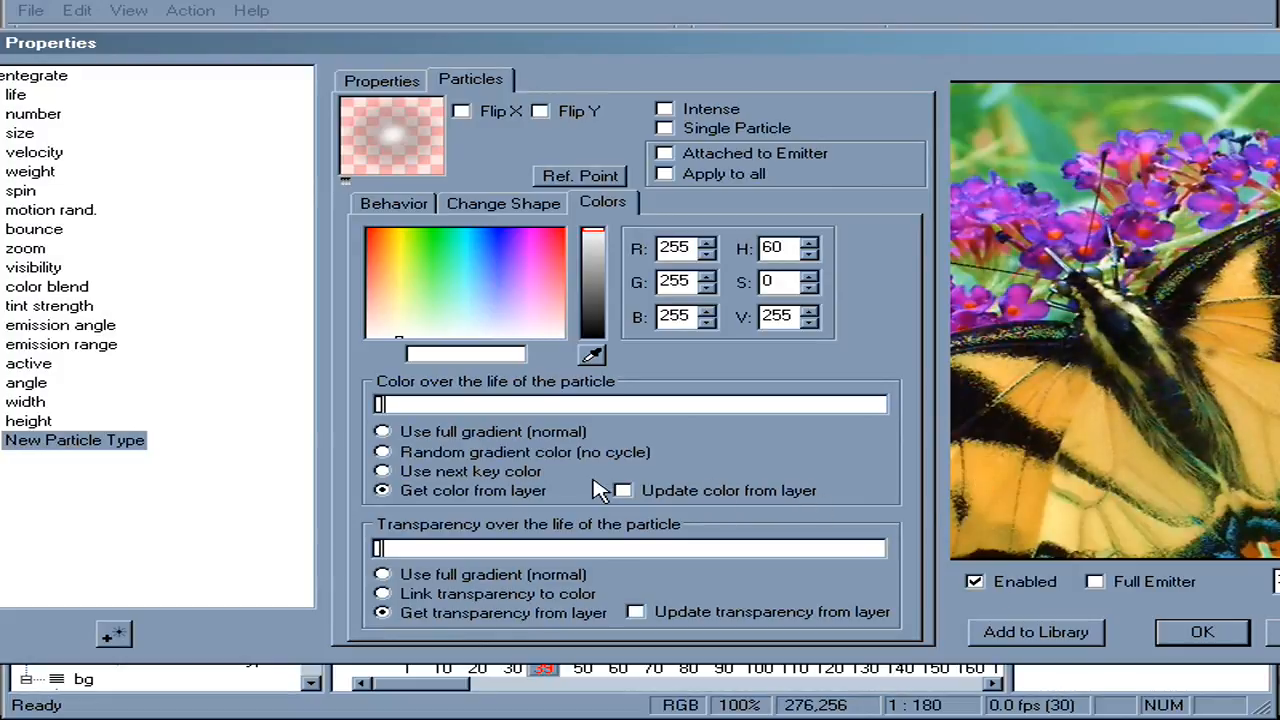
# Rename the emitter's New Particle Type as disintegrate
pyautogui.click(40, 446)
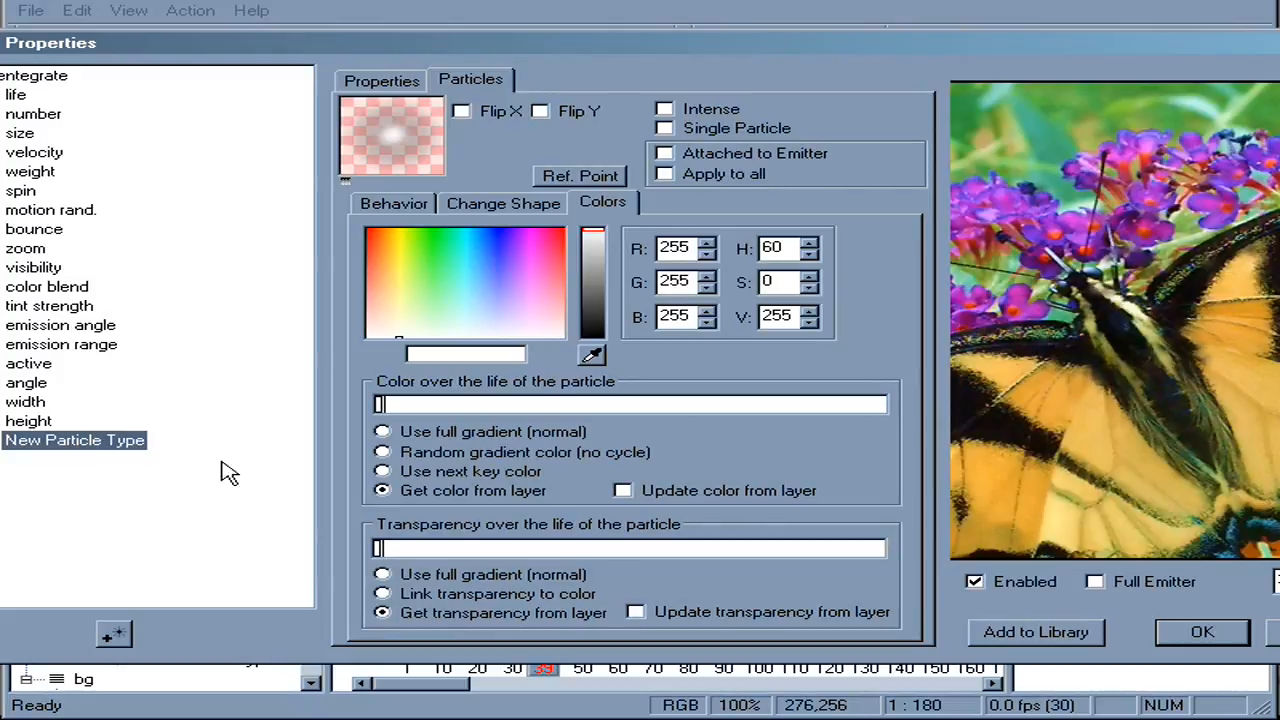
pyautogui.click(88, 447)
pyautogui.write('disintegrate')
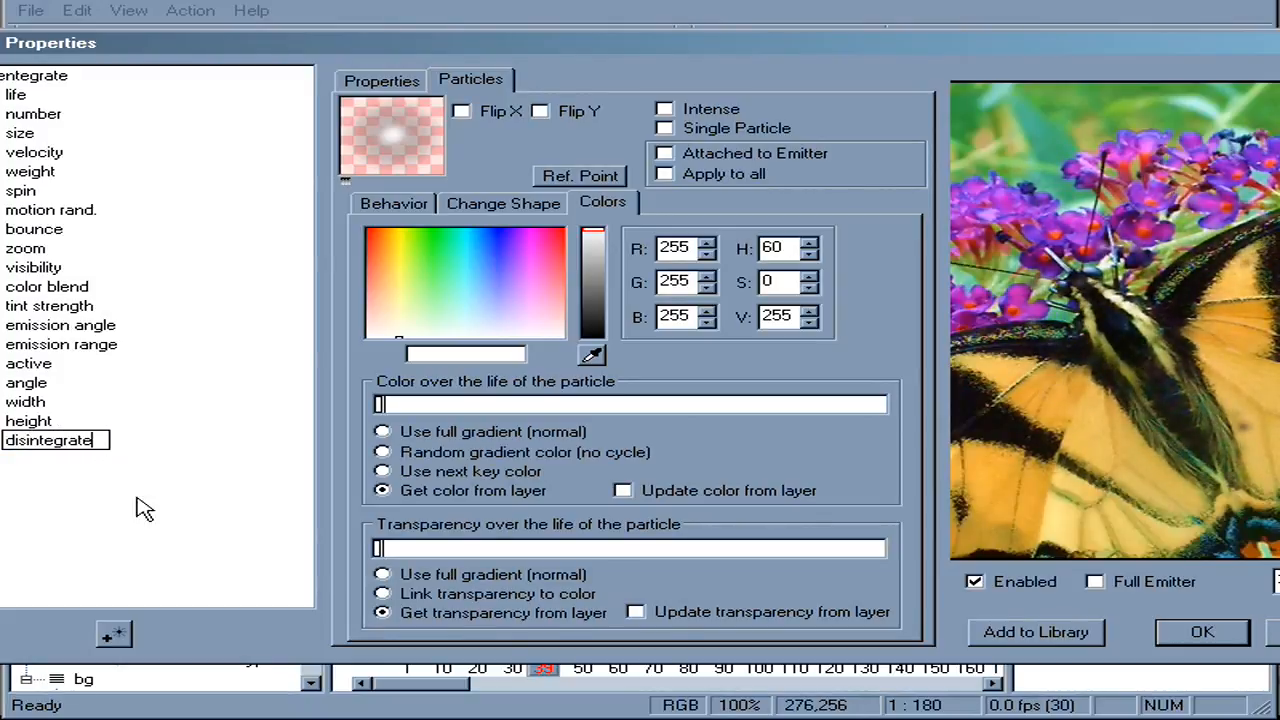
pyautogui.press('Return')
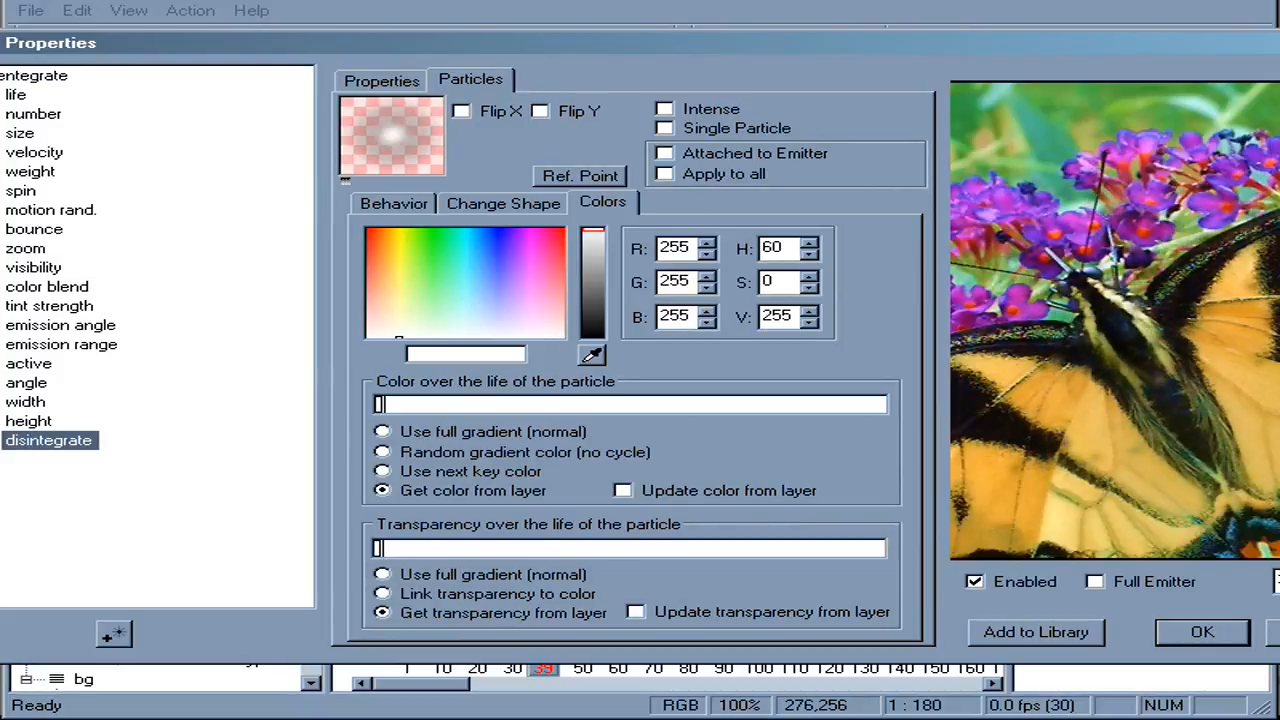
# Set the disintegrate particle type's number to 60, lower its velocity to near zero, and accept the emitter properties
pyautogui.click(40, 174)
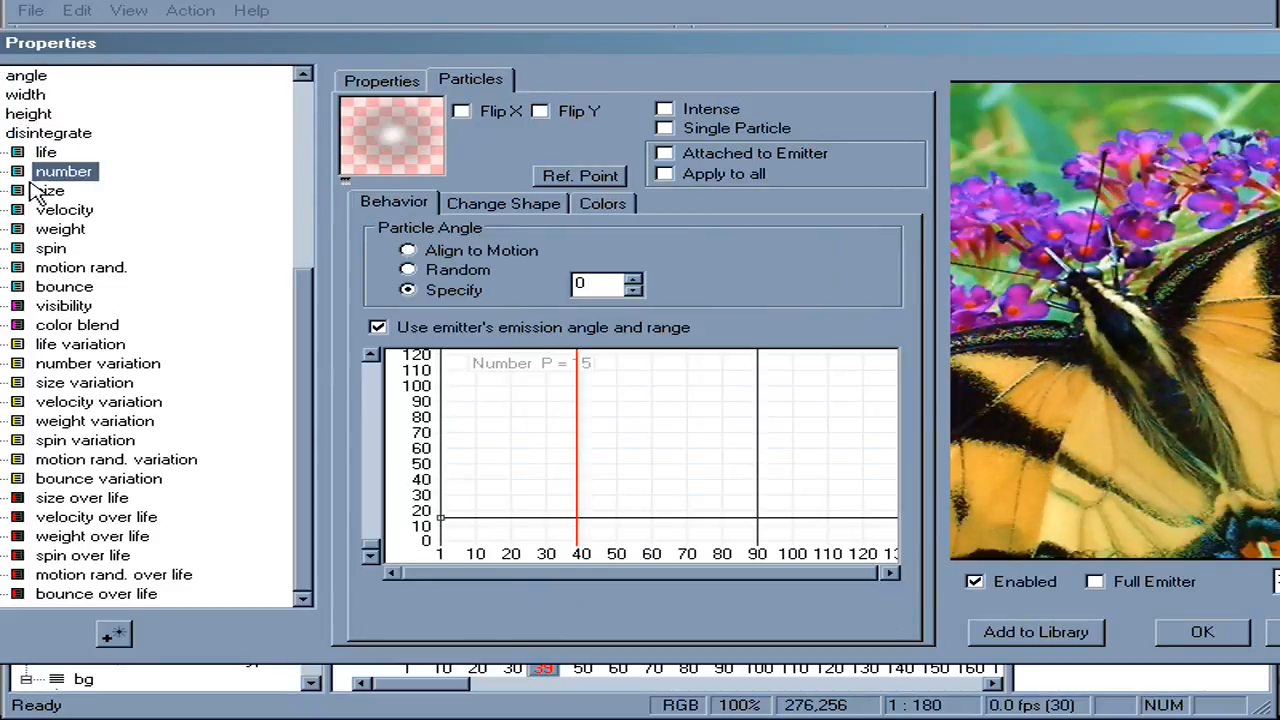
pyautogui.moveTo(441, 501); pyautogui.dragTo(441, 448)
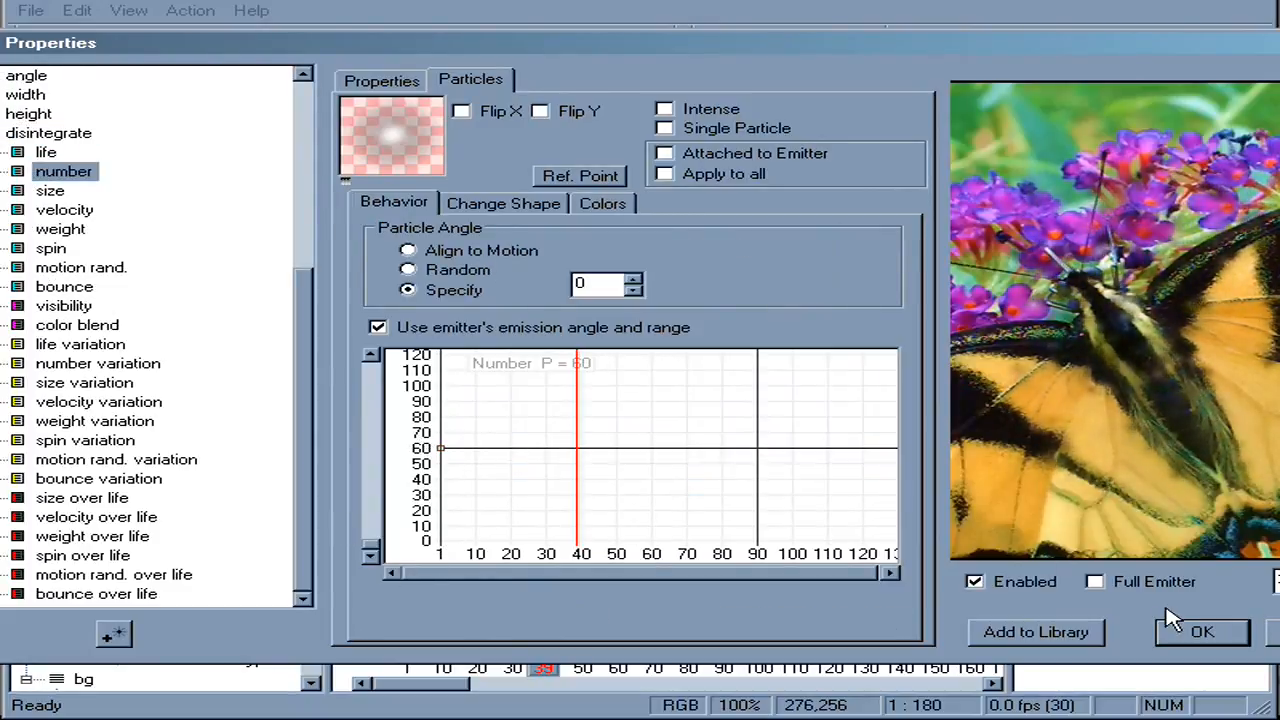
pyautogui.click(52, 210)
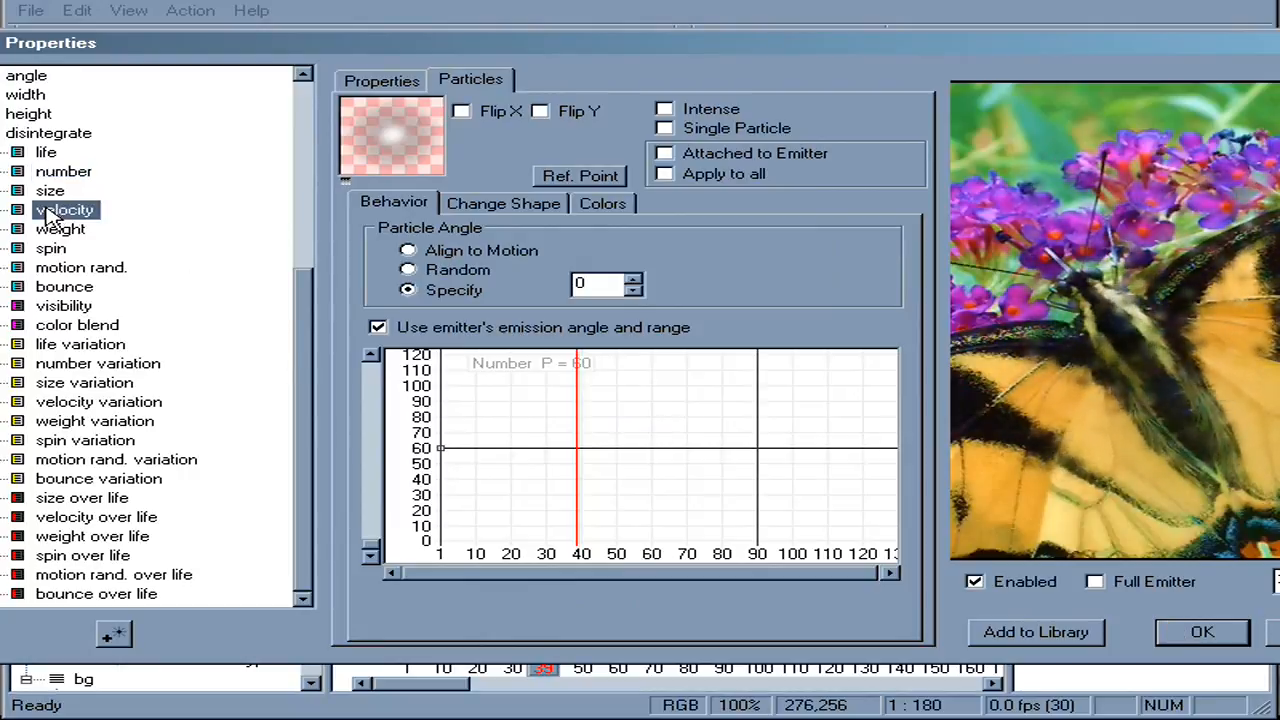
pyautogui.moveTo(440, 522); pyautogui.dragTo(440, 540)
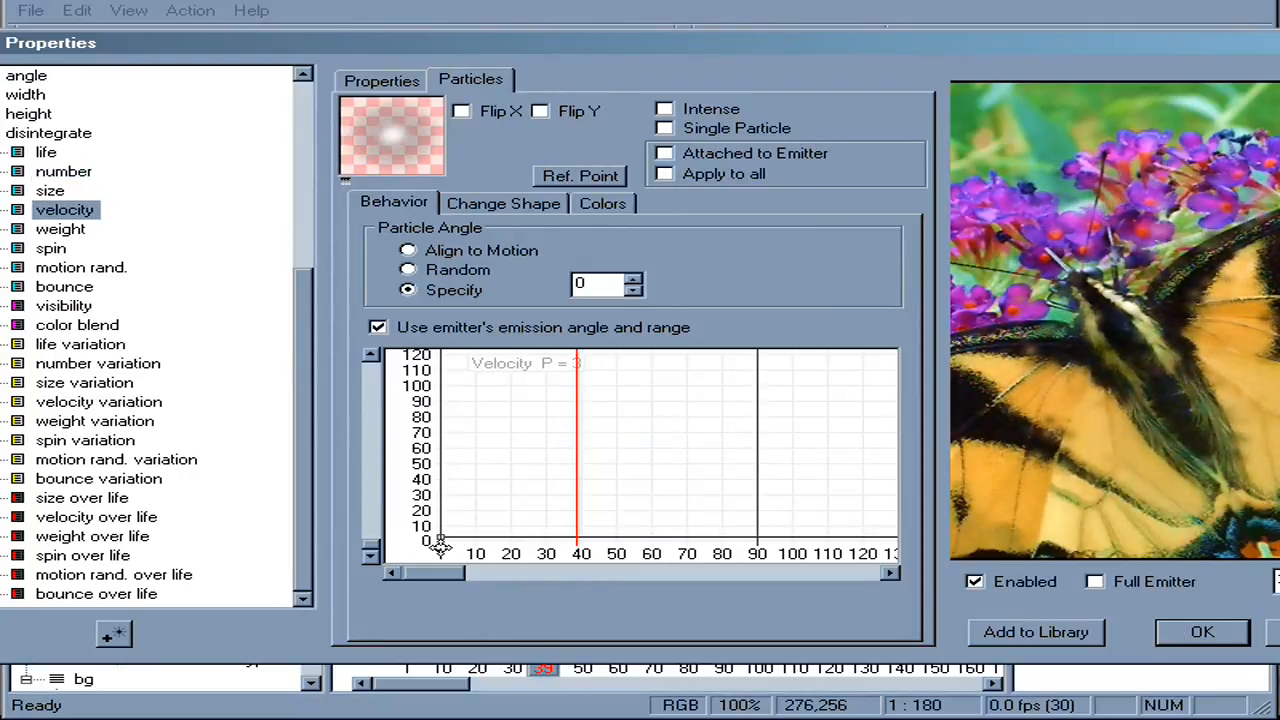
pyautogui.click(1201, 633)
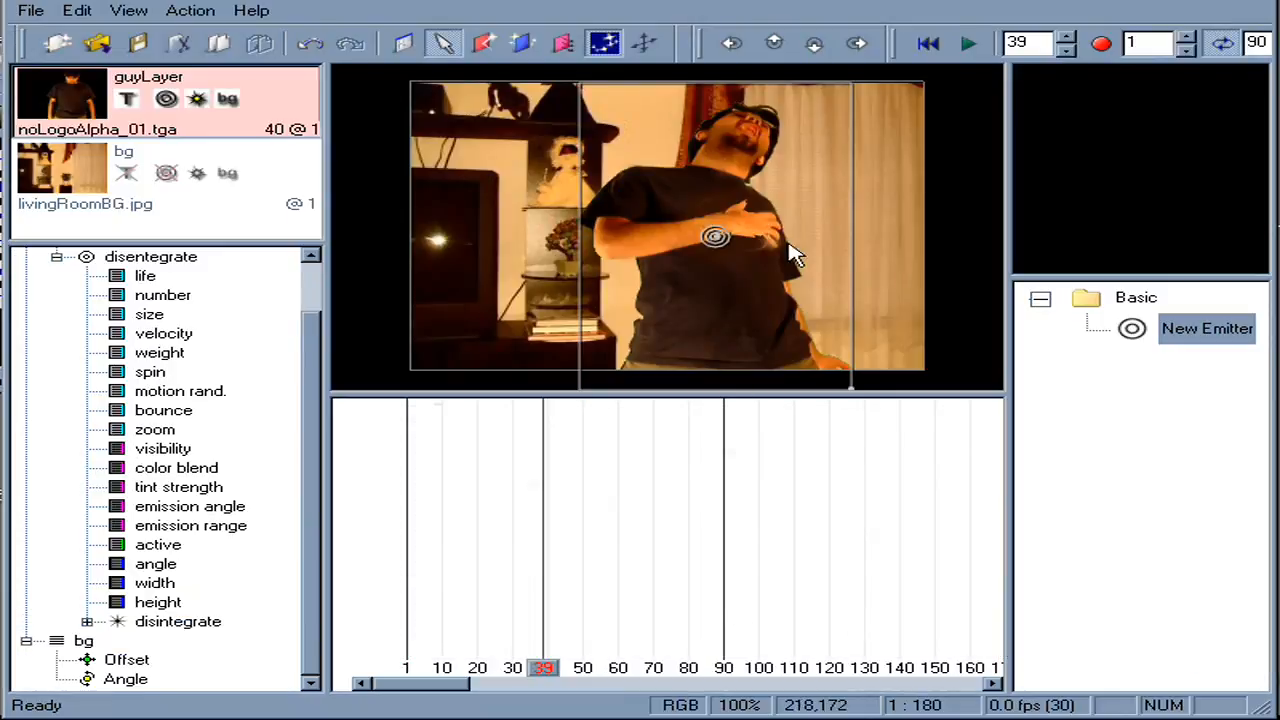
# Play the animation from the first frame to preview the particle effect
pyautogui.click(928, 43)
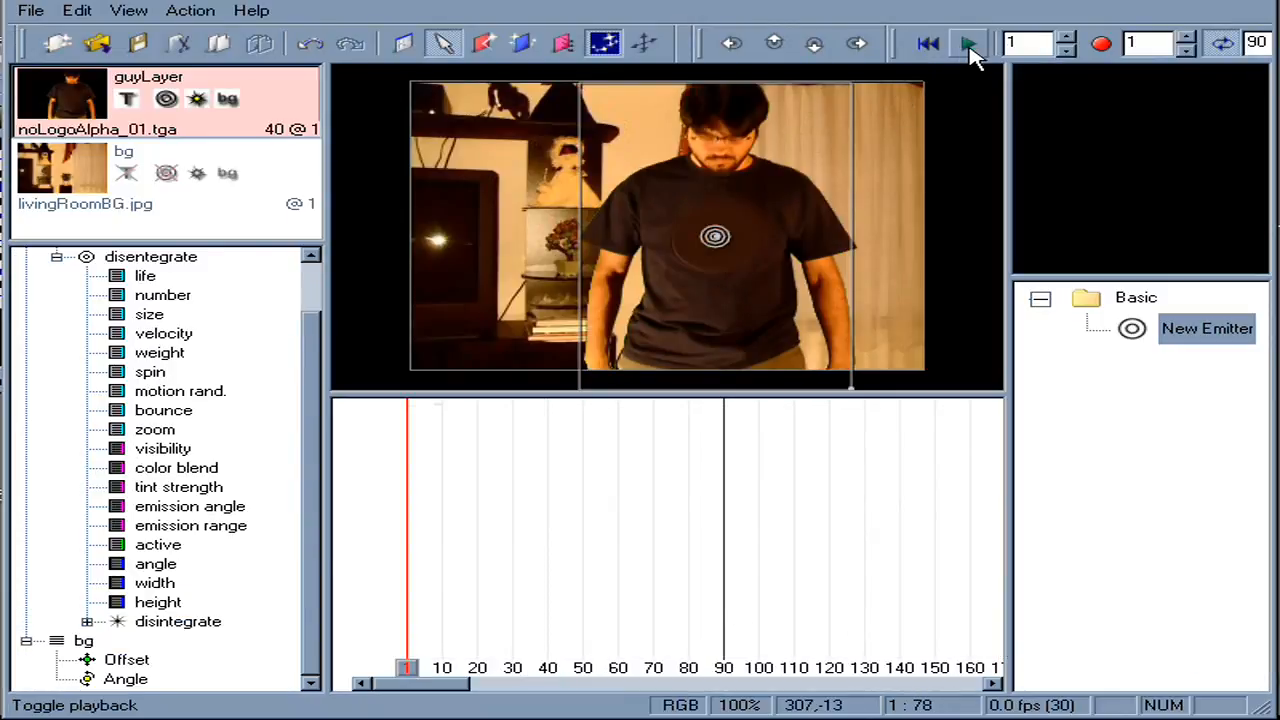
pyautogui.click(968, 43)
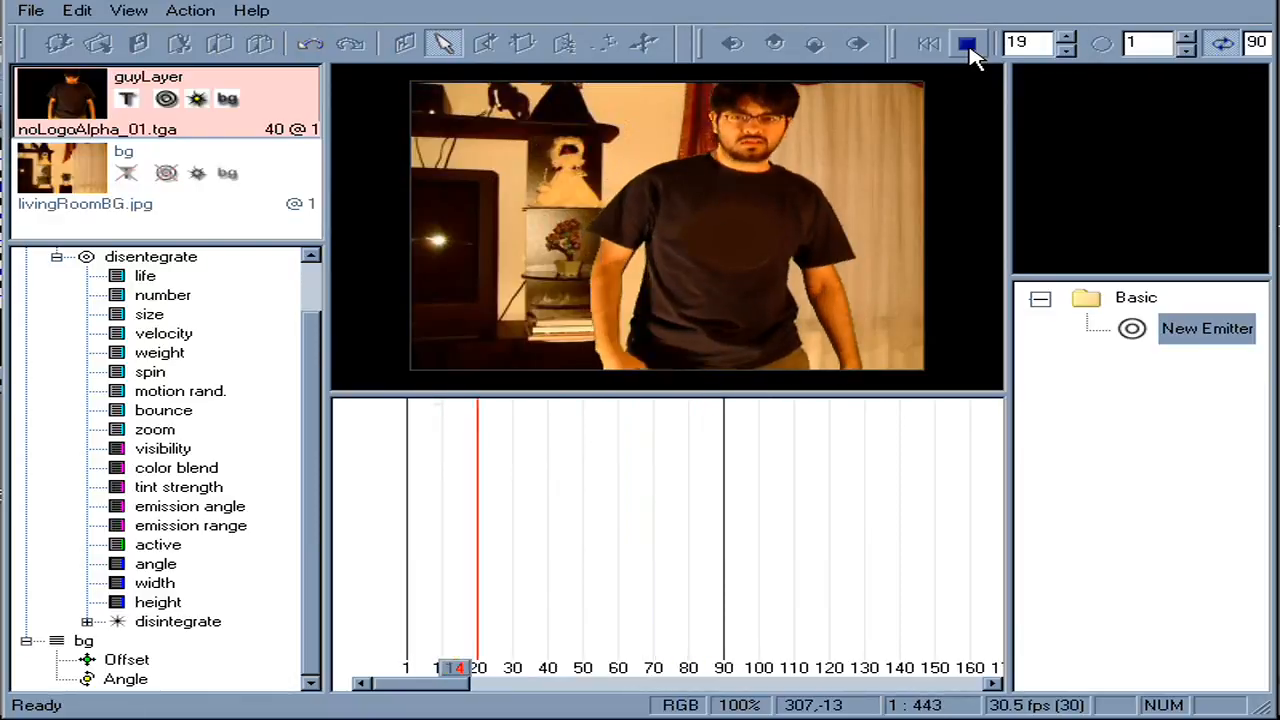
pyautogui.click(968, 43)
# Keyframe the emitter's number at 100% on frame 40 and drop it to 0 right after that frame
pyautogui.moveTo(586, 668); pyautogui.dragTo(553, 707)
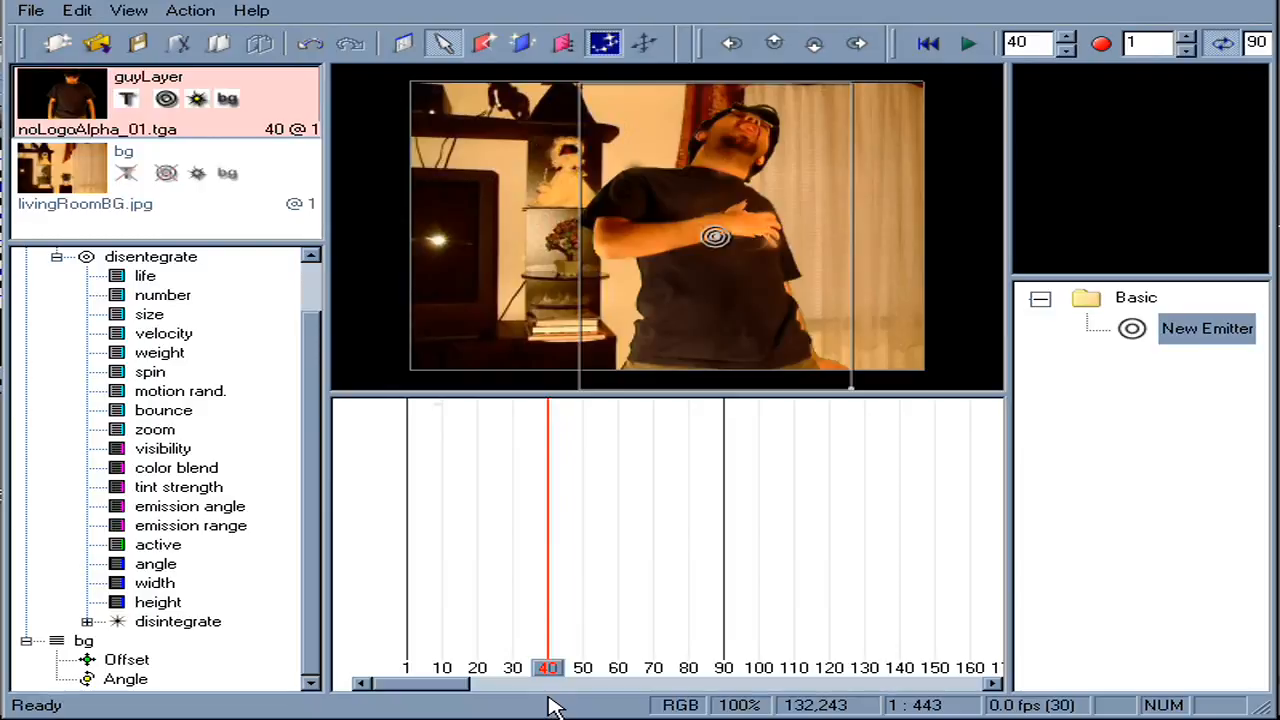
pyautogui.click(152, 298)
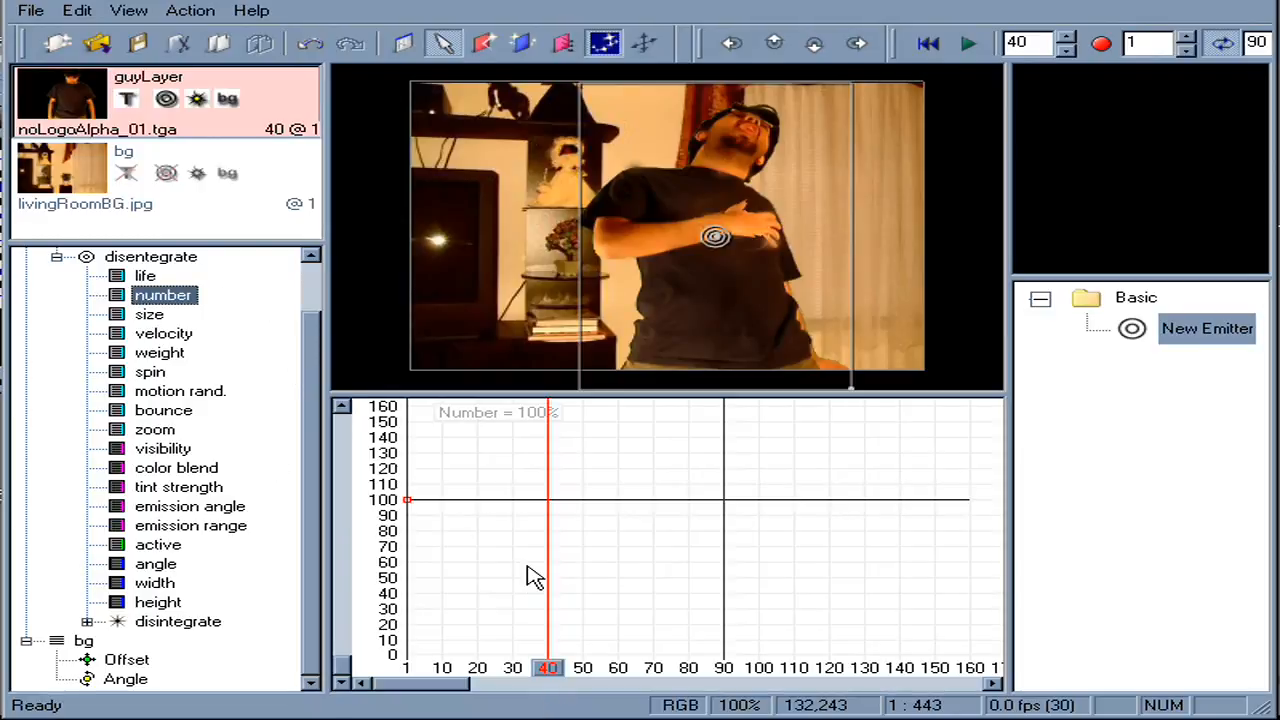
pyautogui.click(546, 502)
pyautogui.moveTo(548, 503); pyautogui.dragTo(476, 708)
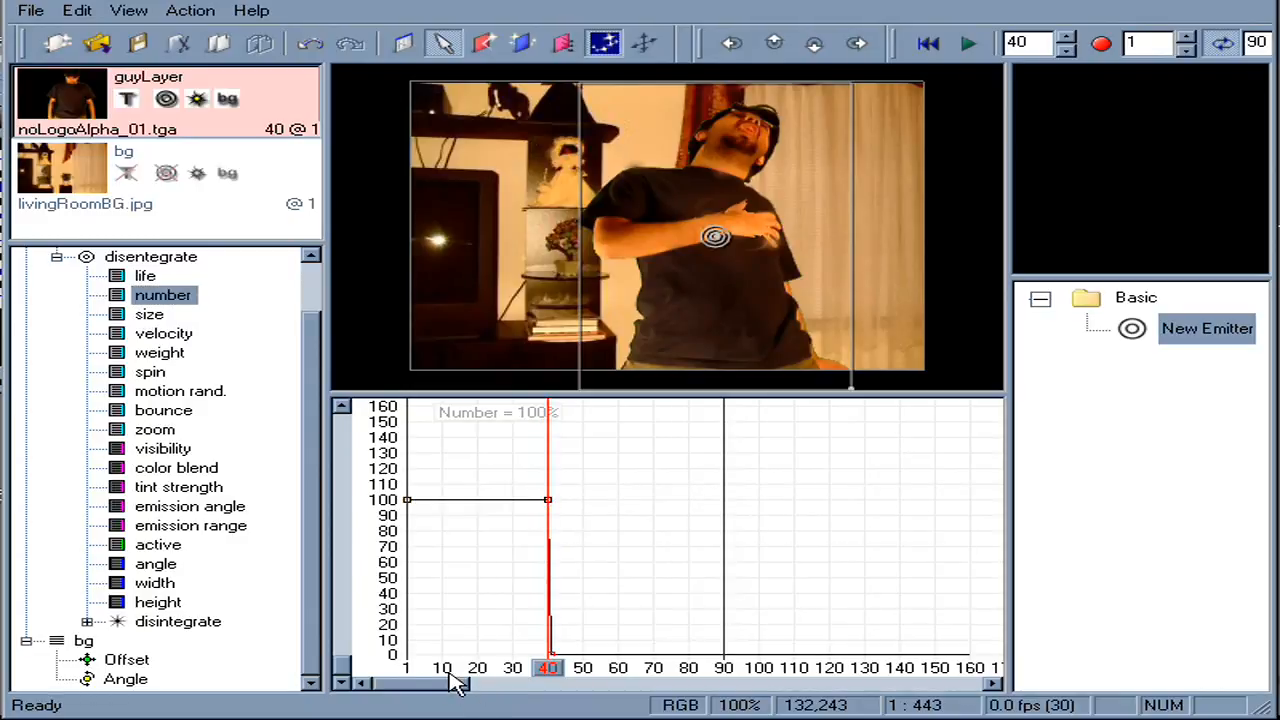
# Return to the early frames and set the life of the disintegrate particle type to 13
pyautogui.moveTo(548, 678)
pyautogui.mouseDown()
pyautogui.moveTo(508, 677)
pyautogui.moveTo(583, 705)
pyautogui.moveTo(428, 672)
pyautogui.mouseUp()
pyautogui.click(163, 622)
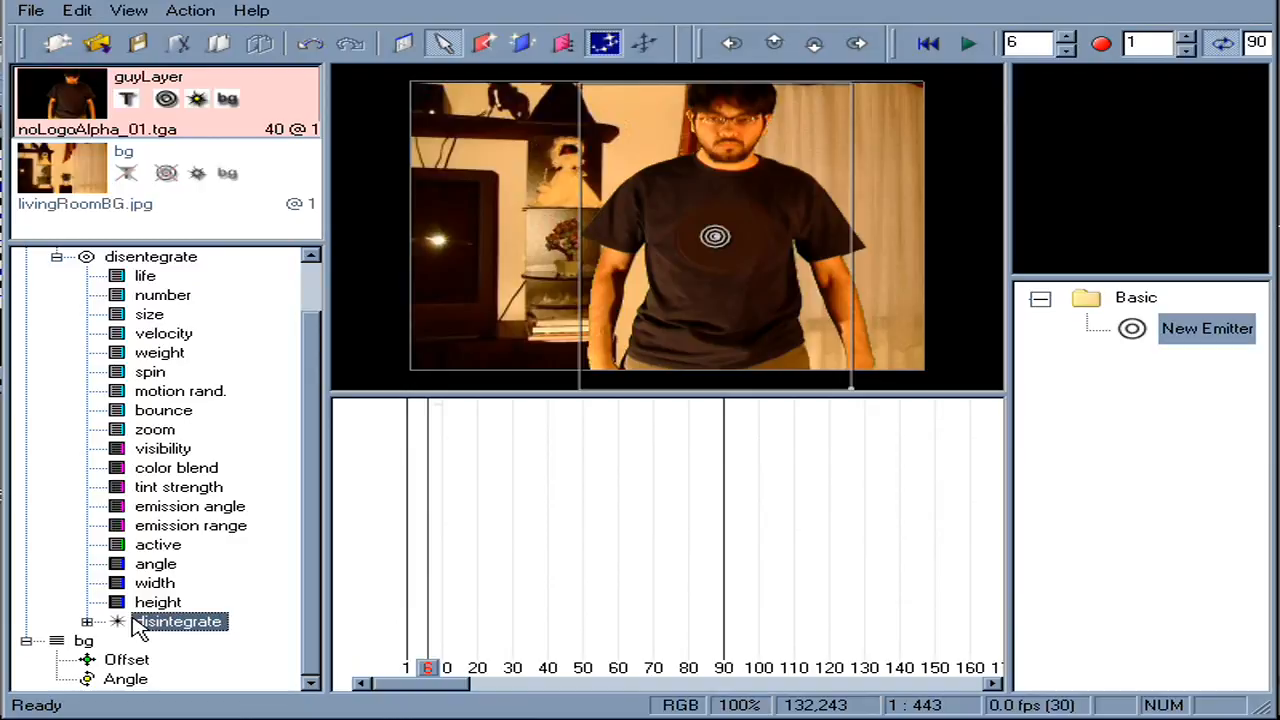
pyautogui.click(87, 622)
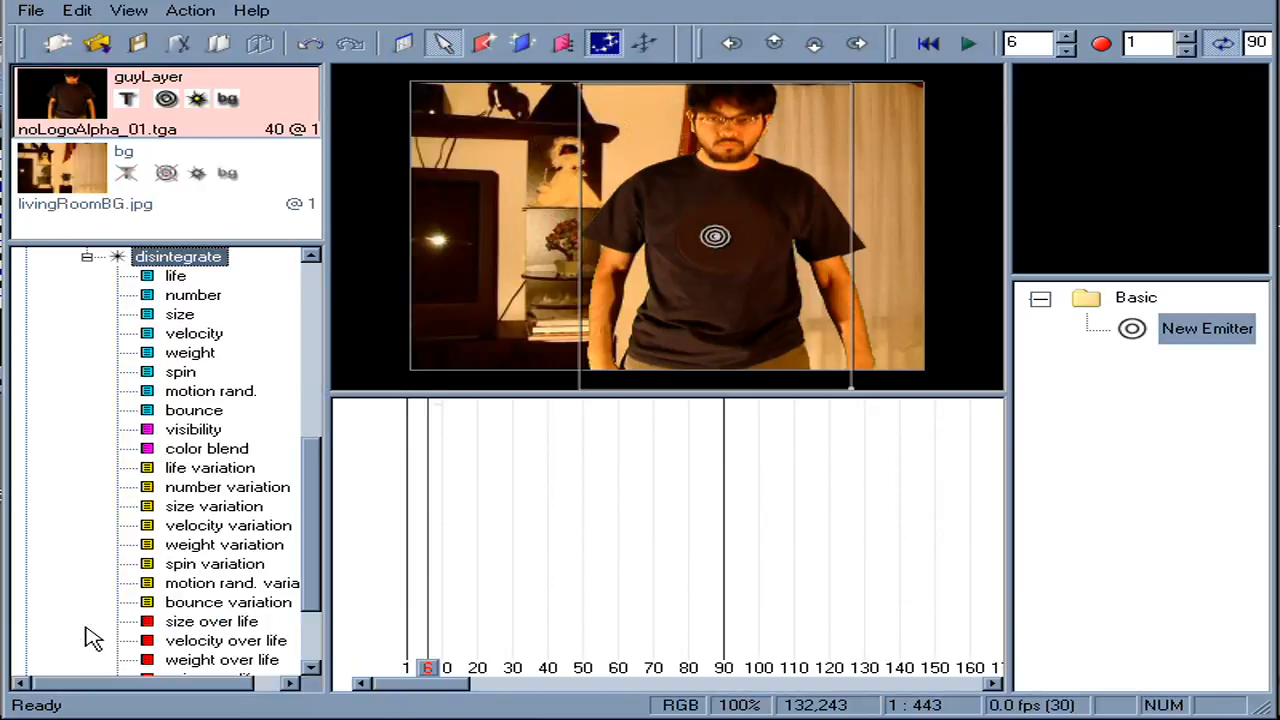
pyautogui.click(170, 318)
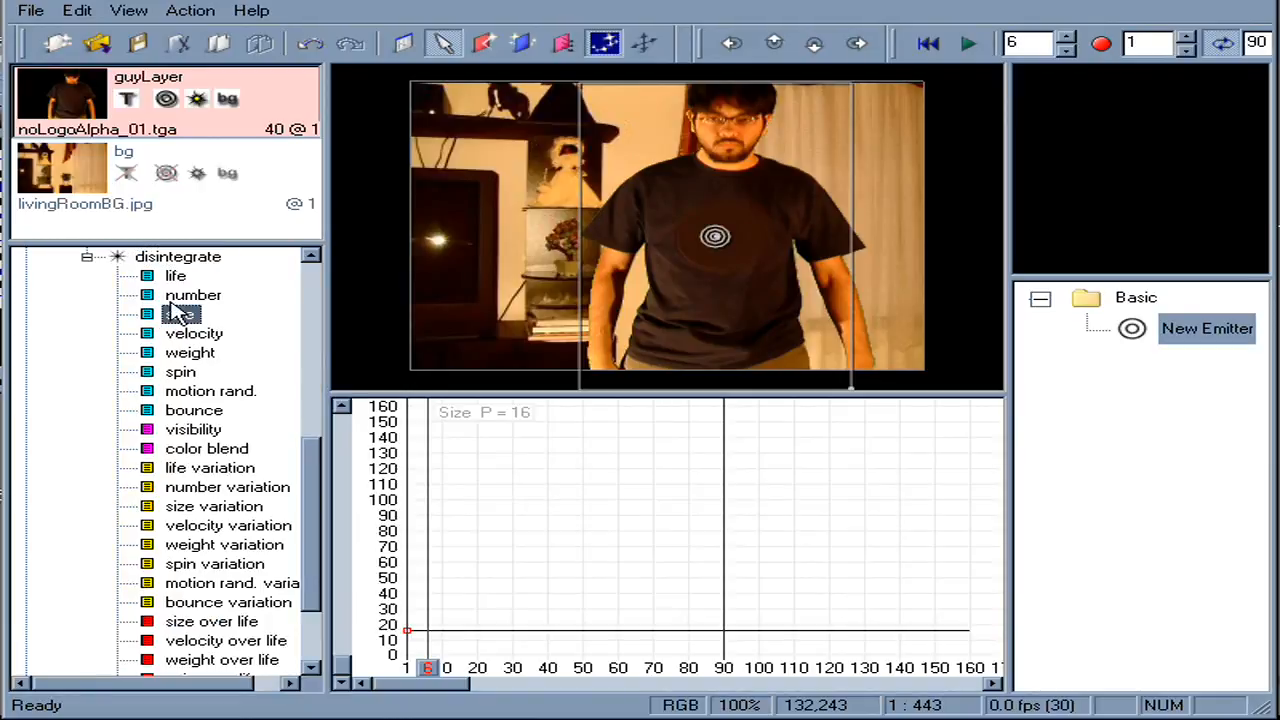
pyautogui.click(176, 277)
pyautogui.moveTo(409, 642); pyautogui.dragTo(398, 634)
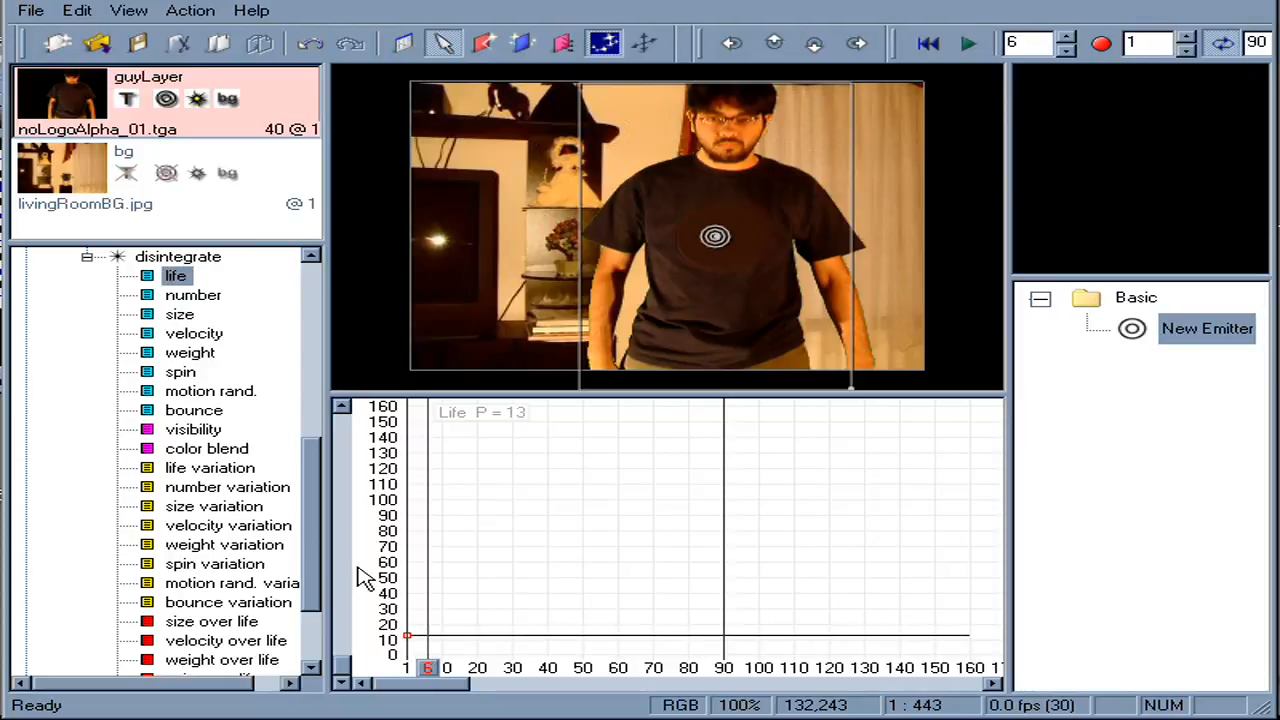
# Adjust the disintegrate particle type's size and raise its number to 500, checking the particles around frame 43
pyautogui.click(181, 316)
pyautogui.moveTo(405, 633)
pyautogui.mouseDown()
pyautogui.moveTo(480, 680)
pyautogui.moveTo(580, 706)
pyautogui.moveTo(562, 696)
pyautogui.mouseUp()
pyautogui.click(200, 298)
pyautogui.moveTo(408, 564); pyautogui.dragTo(326, 420)
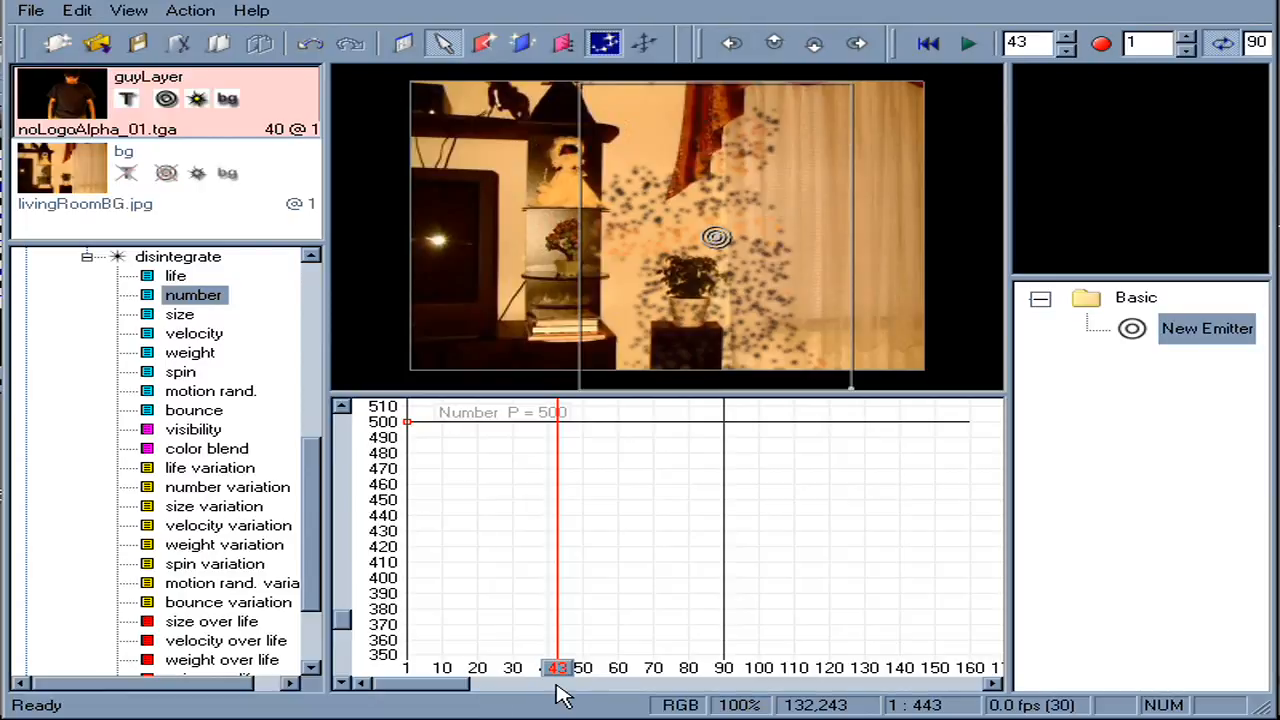
pyautogui.moveTo(566, 674)
pyautogui.mouseDown()
pyautogui.moveTo(517, 671)
pyautogui.moveTo(560, 690)
pyautogui.mouseUp()
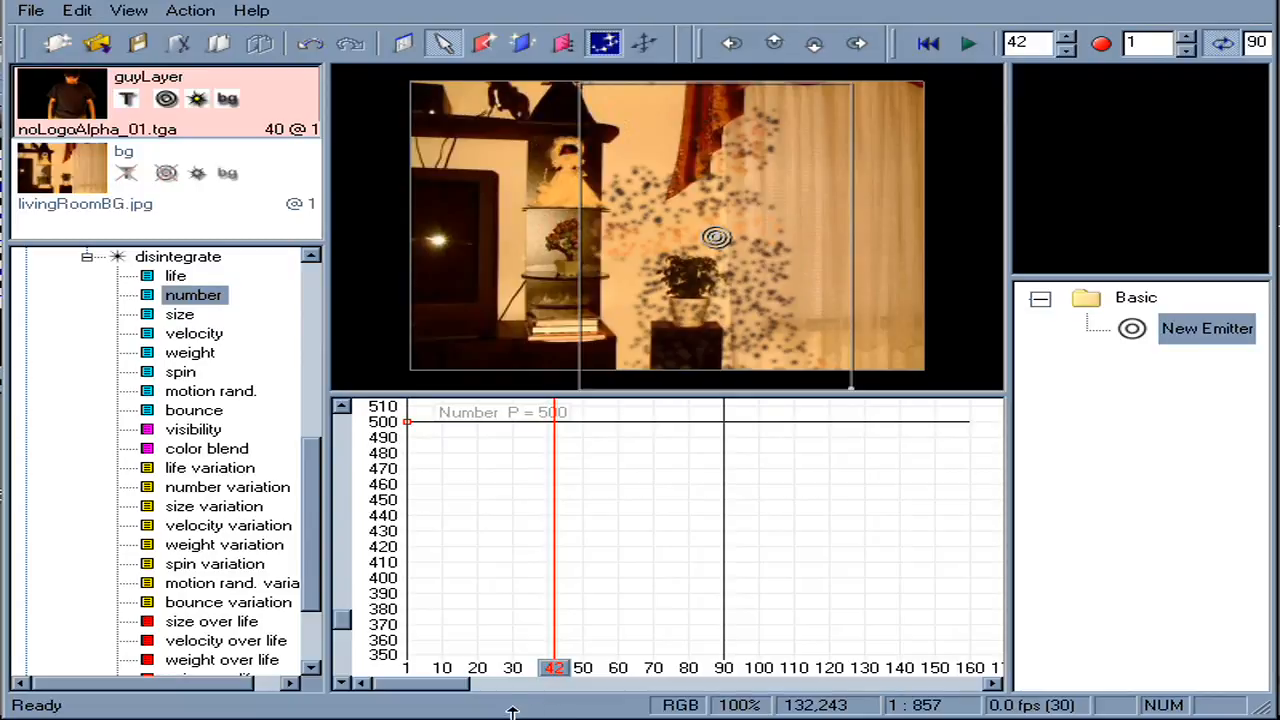
# Set the weight of the disintegrate particle type to 94 and scrub the timeline to check the fall
pyautogui.click(196, 334)
pyautogui.click(195, 355)
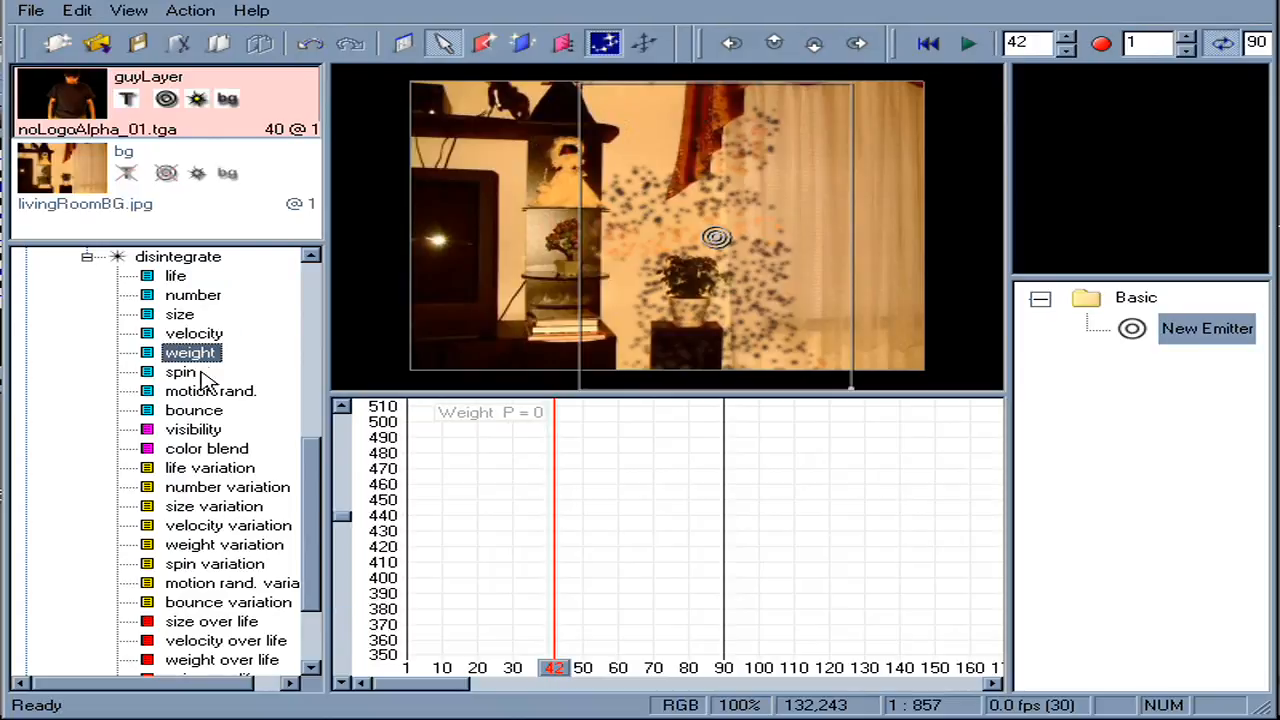
pyautogui.moveTo(343, 520); pyautogui.dragTo(344, 550)
pyautogui.moveTo(410, 593); pyautogui.dragTo(390, 456)
pyautogui.moveTo(537, 670)
pyautogui.mouseDown()
pyautogui.moveTo(523, 671)
pyautogui.moveTo(610, 705)
pyautogui.moveTo(680, 710)
pyautogui.moveTo(535, 715)
pyautogui.mouseUp()
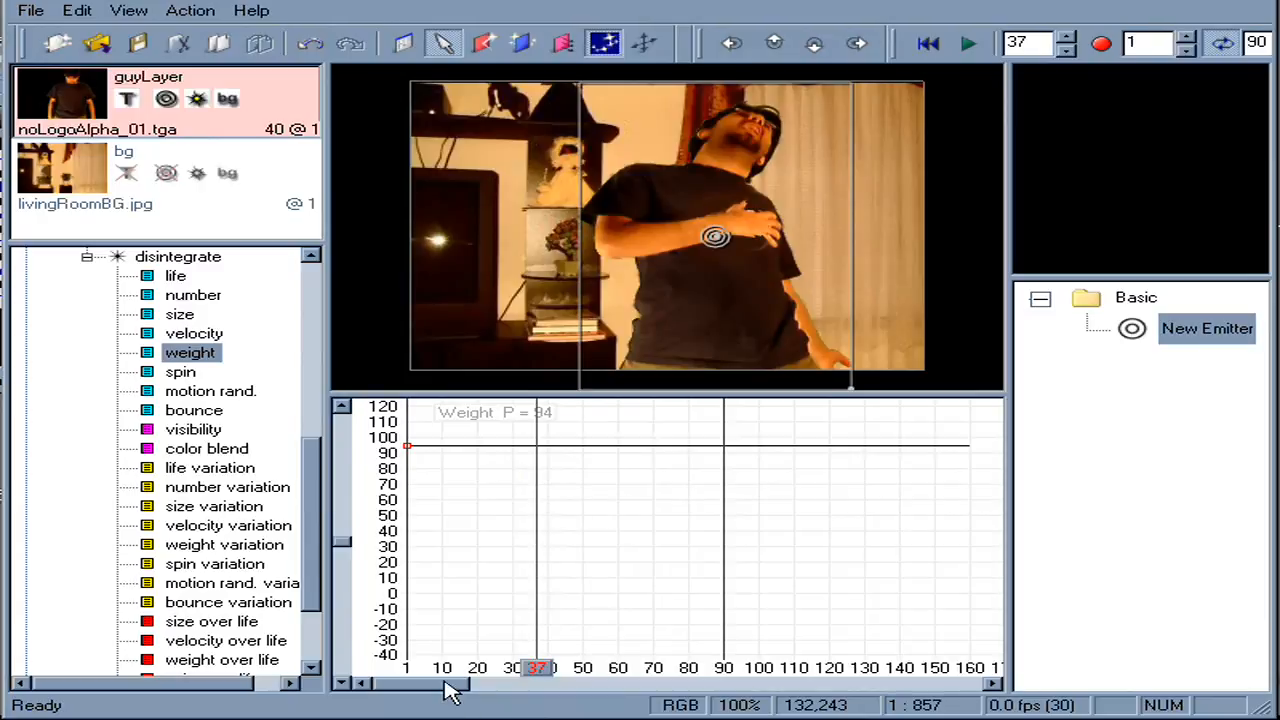
# Set the velocity of the disintegrate particle type to 7 and check the particles around frame 46
pyautogui.click(194, 335)
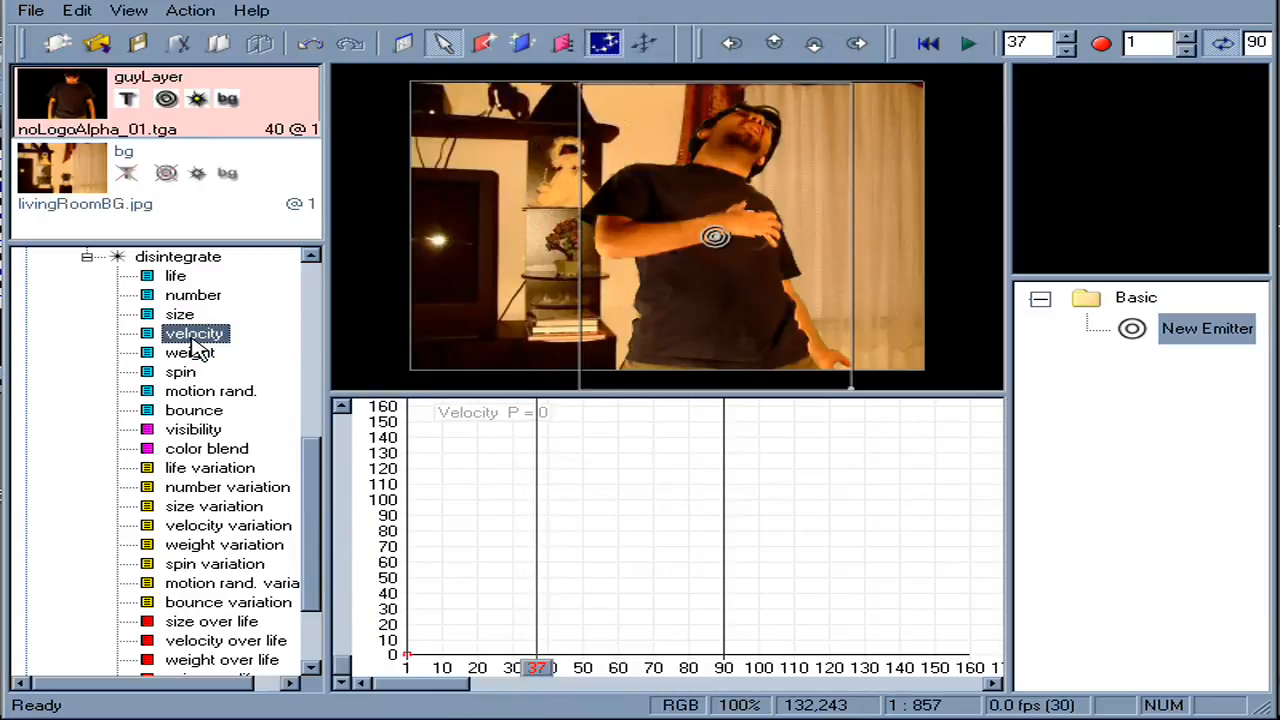
pyautogui.moveTo(410, 663)
pyautogui.mouseDown()
pyautogui.moveTo(405, 640)
pyautogui.moveTo(414, 651)
pyautogui.mouseUp()
pyautogui.moveTo(538, 667); pyautogui.dragTo(573, 705)
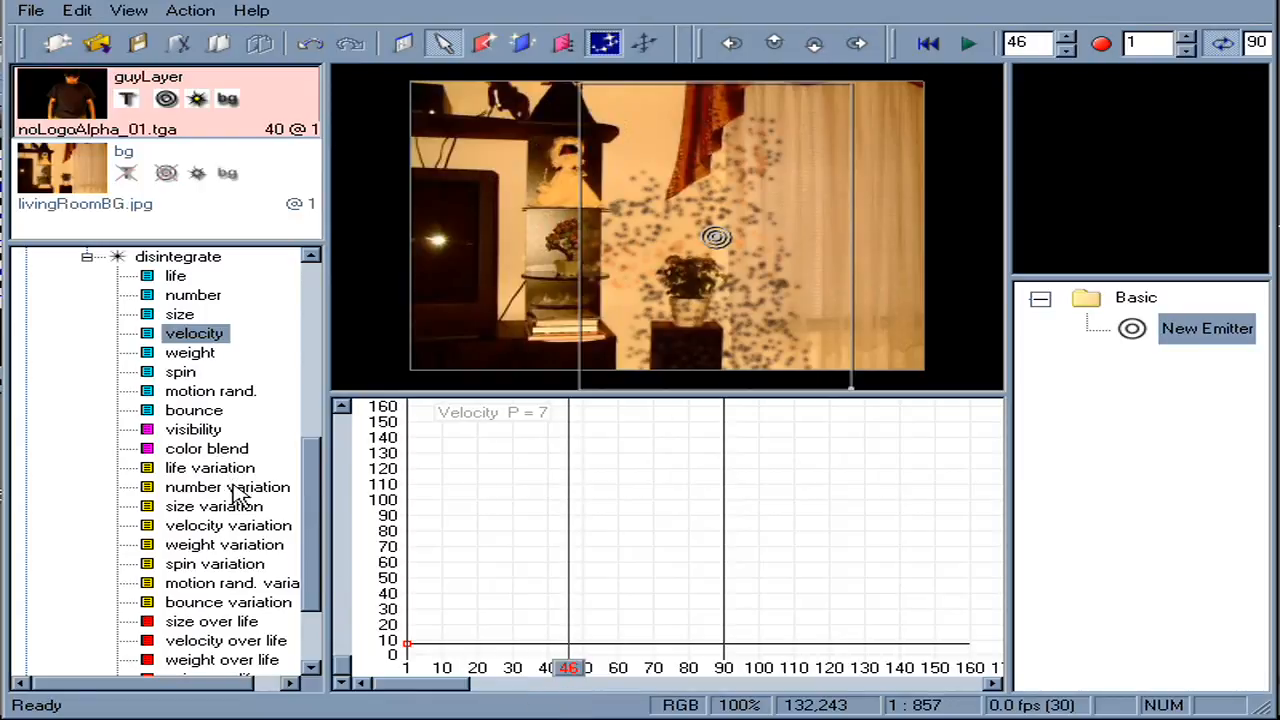
# Set the disintegrate particle type's motion randomness to 99 and play the animation to preview it
pyautogui.click(195, 392)
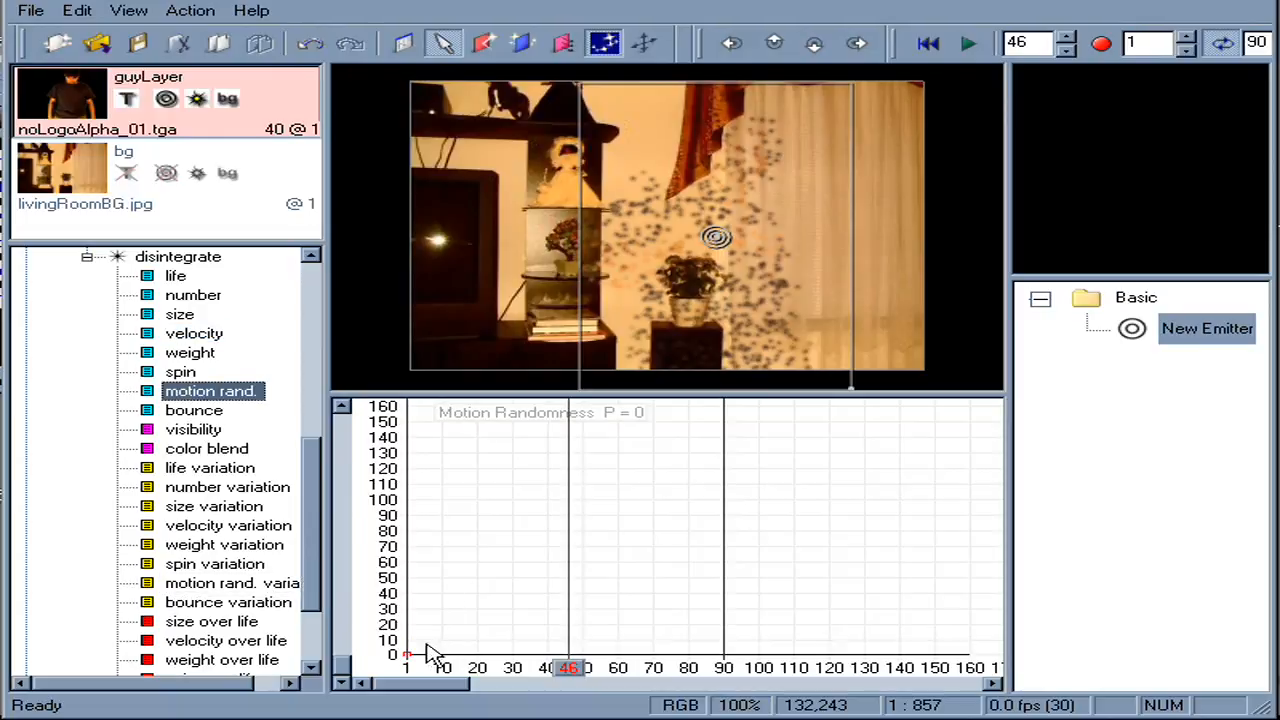
pyautogui.moveTo(414, 658); pyautogui.dragTo(374, 499)
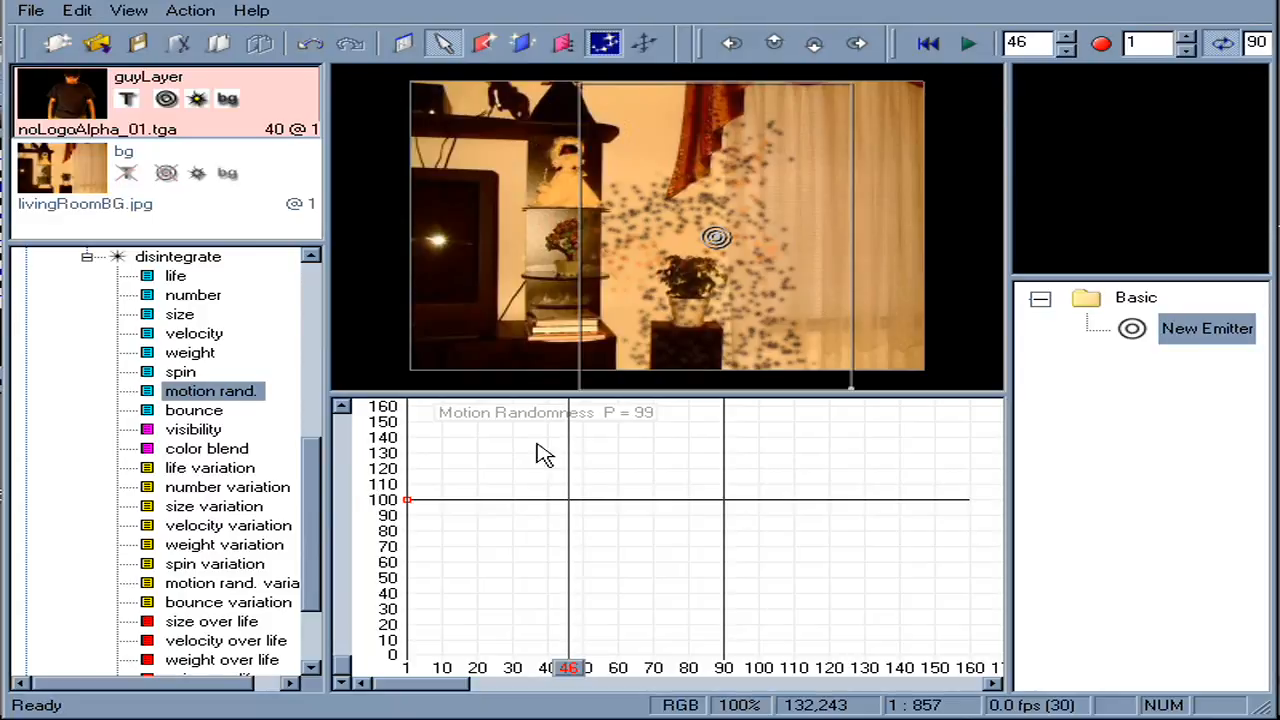
pyautogui.click(966, 46)
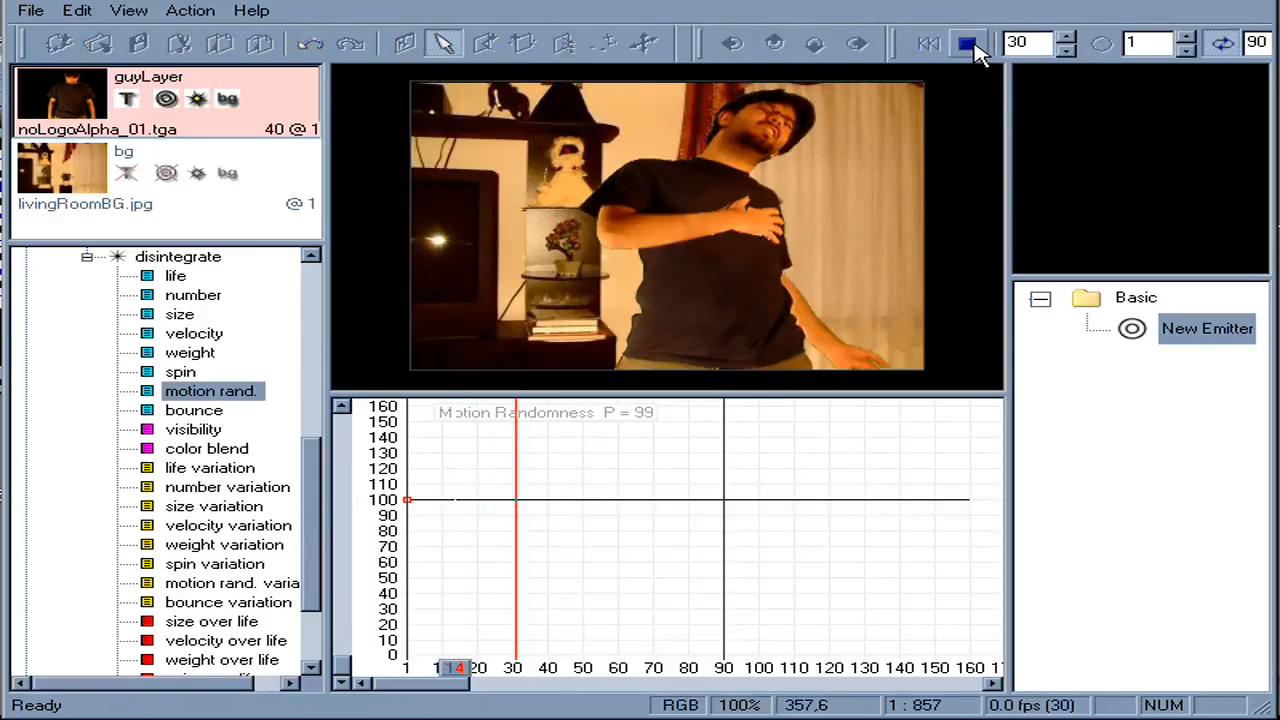
pyautogui.click(968, 45)
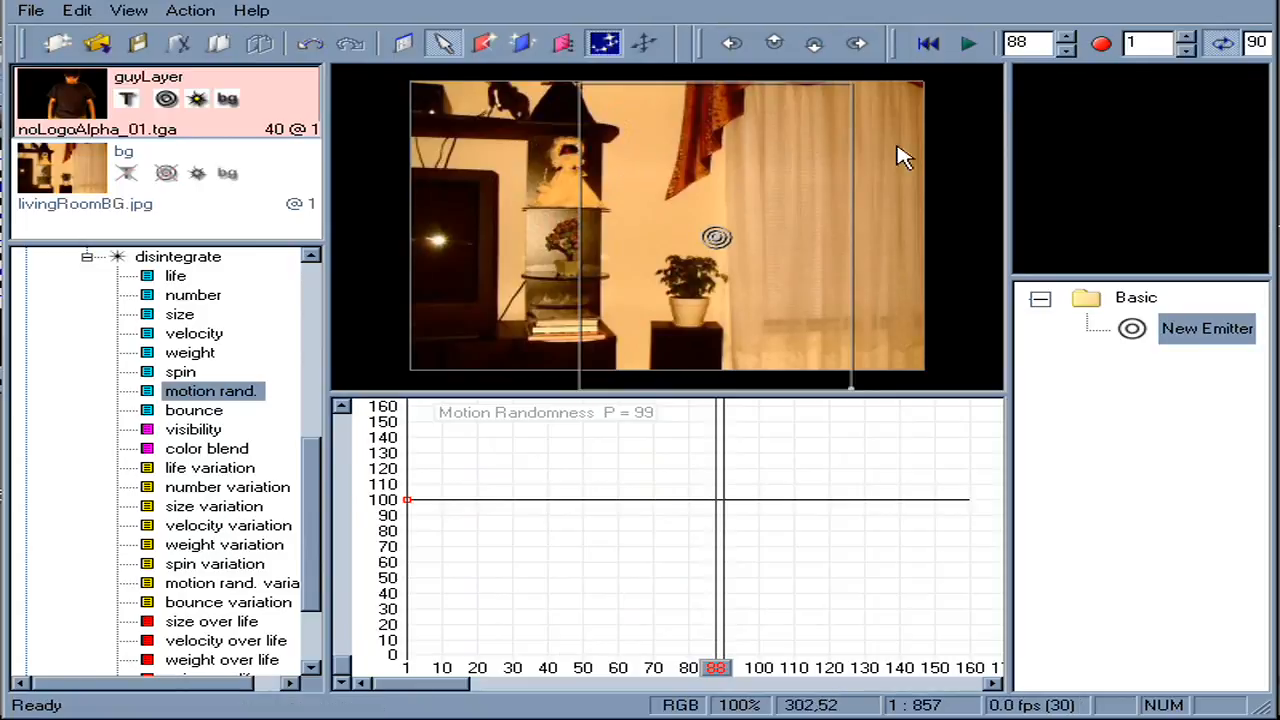
# Set the disintegrate particle type's life variation to 8 and its size variation to 6
pyautogui.moveTo(310, 545); pyautogui.dragTo(320, 560)
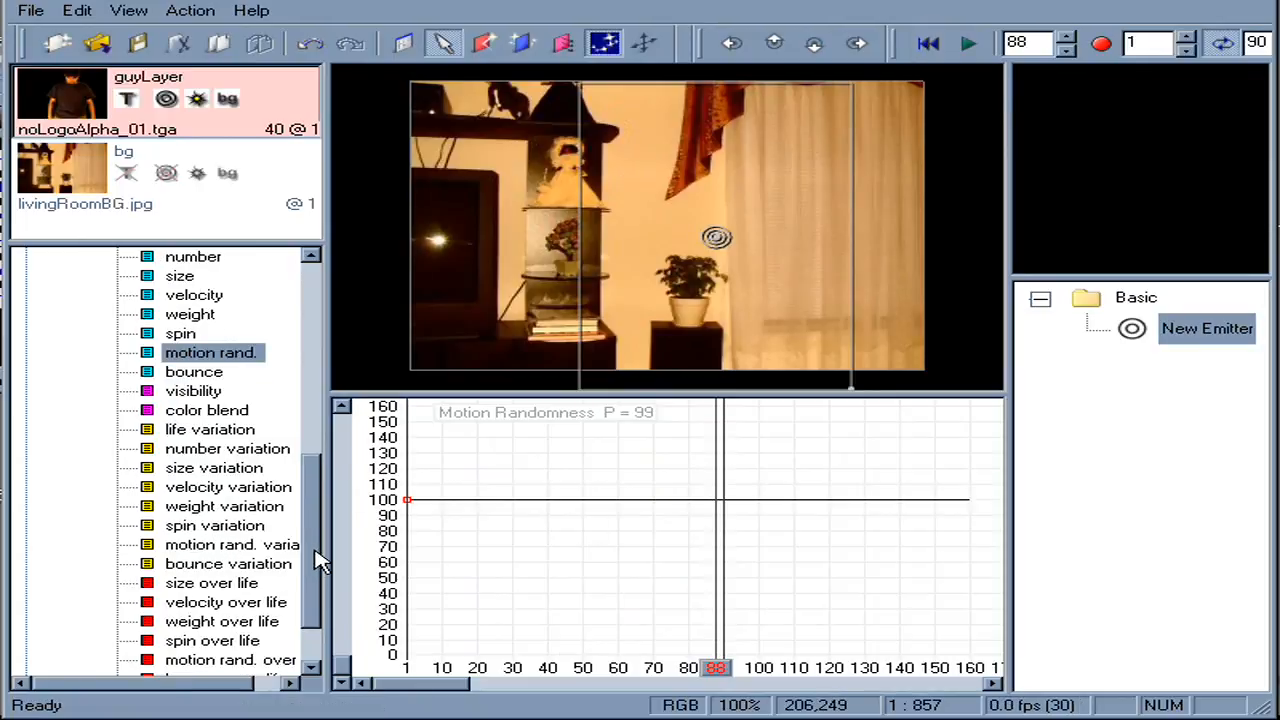
pyautogui.click(230, 432)
pyautogui.moveTo(407, 655); pyautogui.dragTo(410, 642)
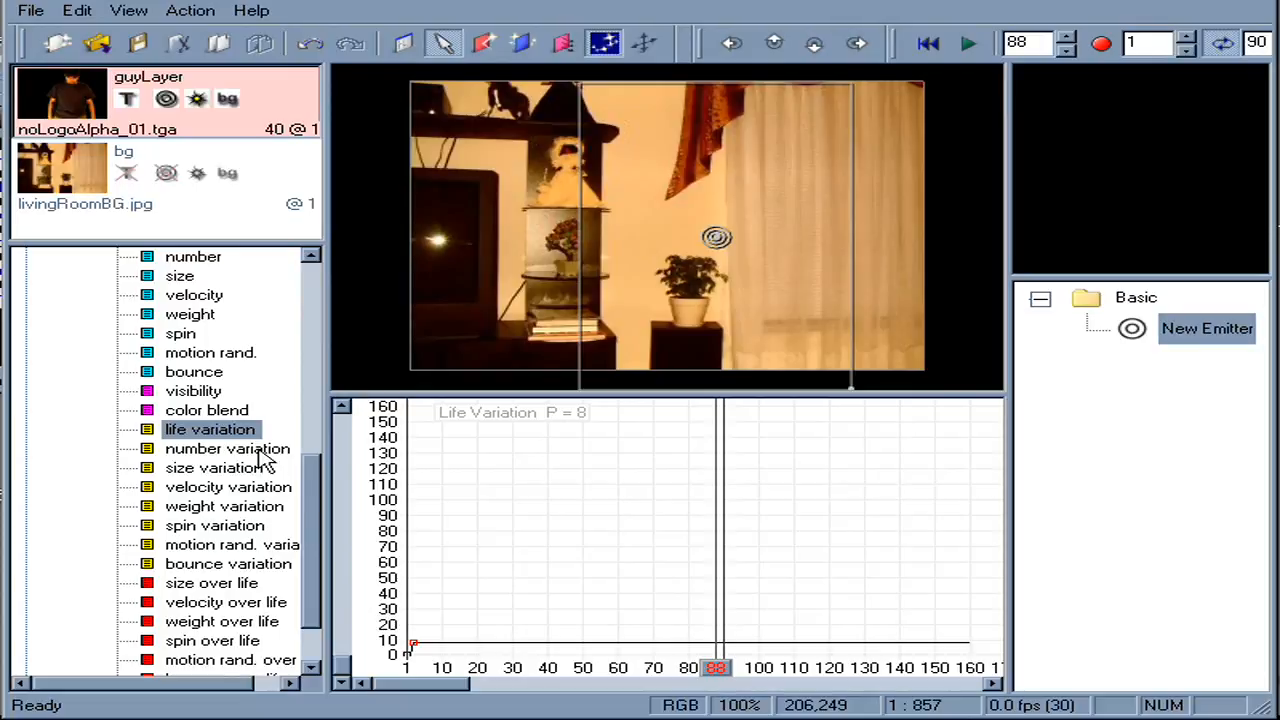
pyautogui.click(226, 469)
pyautogui.moveTo(410, 657); pyautogui.dragTo(400, 642)
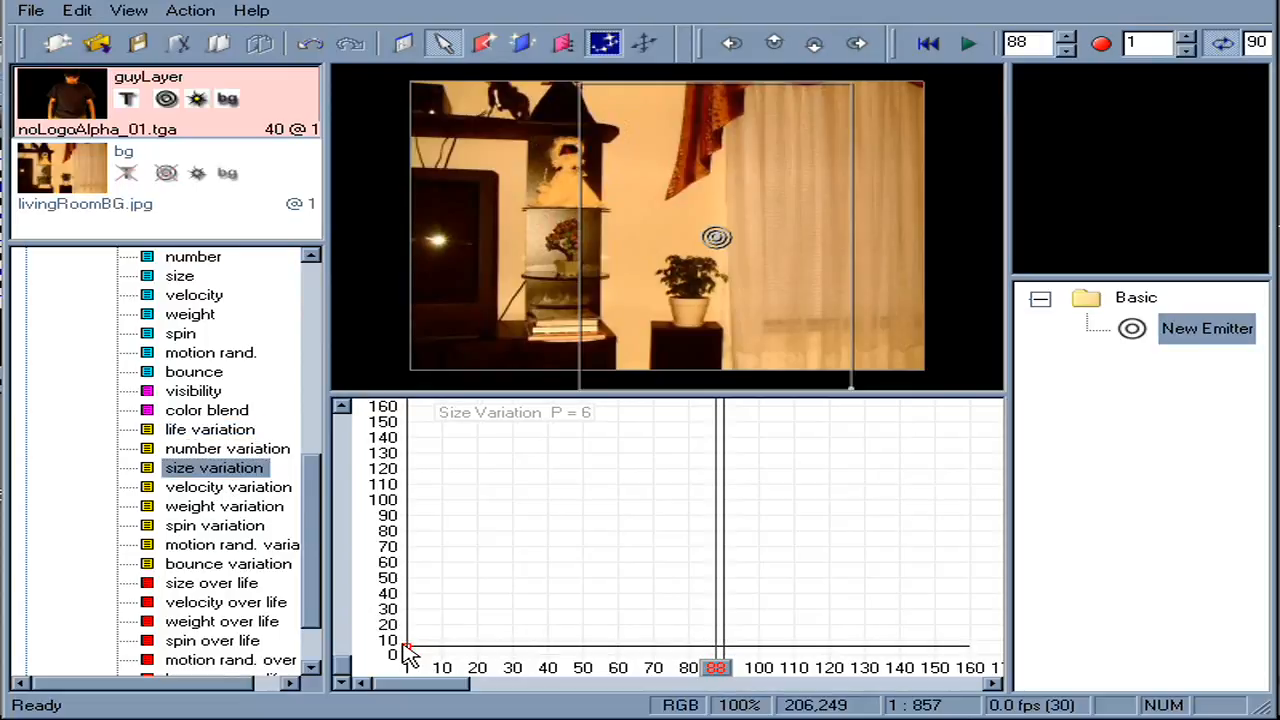
# Set the disintegrate particle type's velocity variation to 6 and its motion randomness variation to 12
pyautogui.click(246, 491)
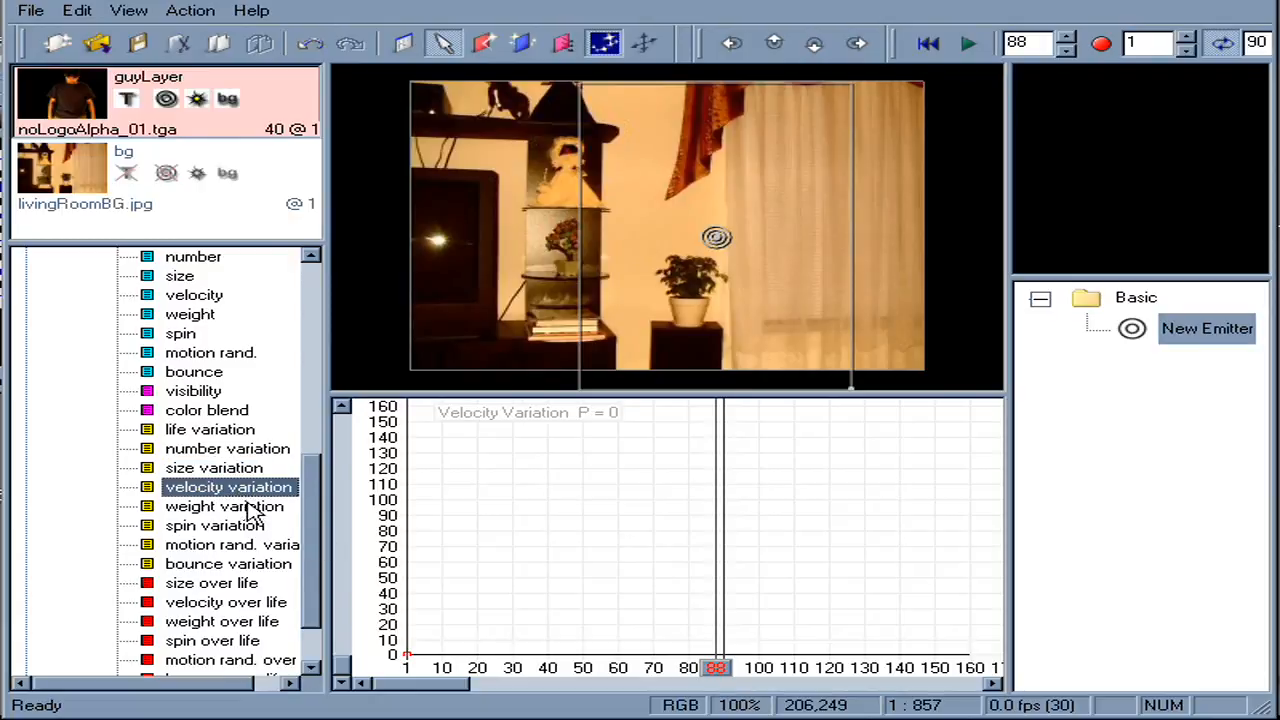
pyautogui.moveTo(408, 657); pyautogui.dragTo(402, 644)
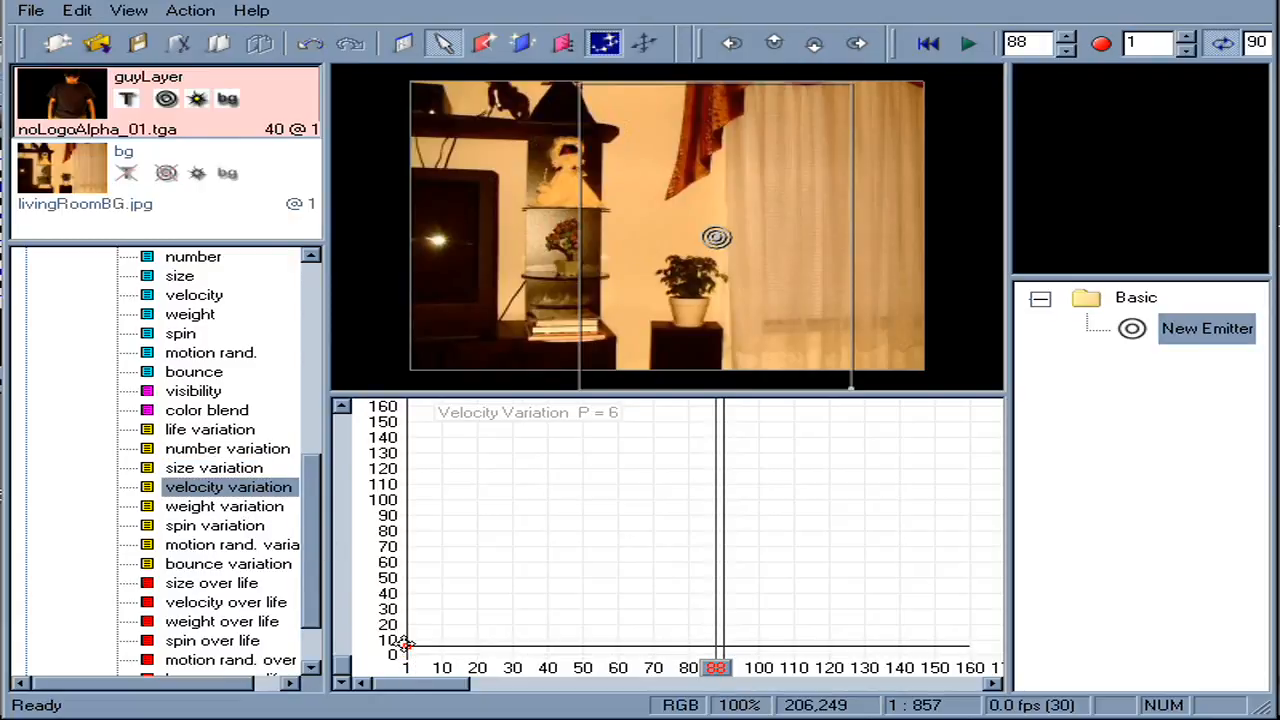
pyautogui.click(272, 545)
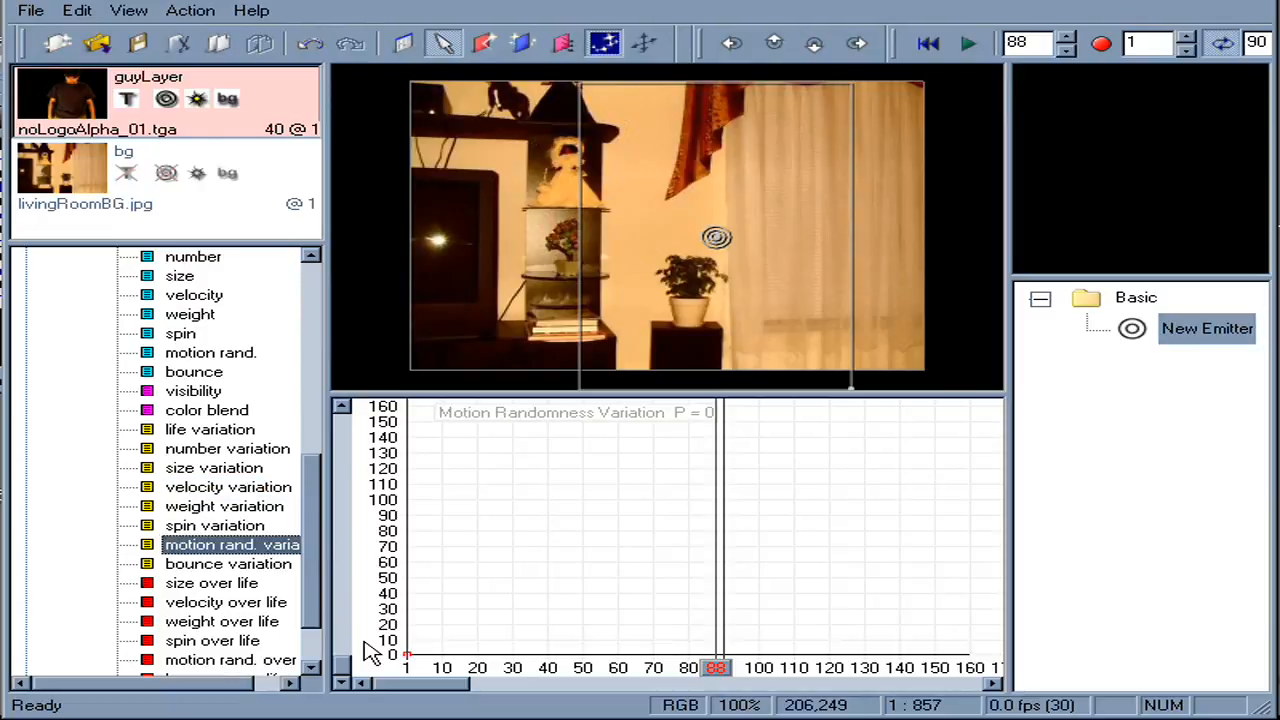
pyautogui.moveTo(408, 657); pyautogui.dragTo(402, 636)
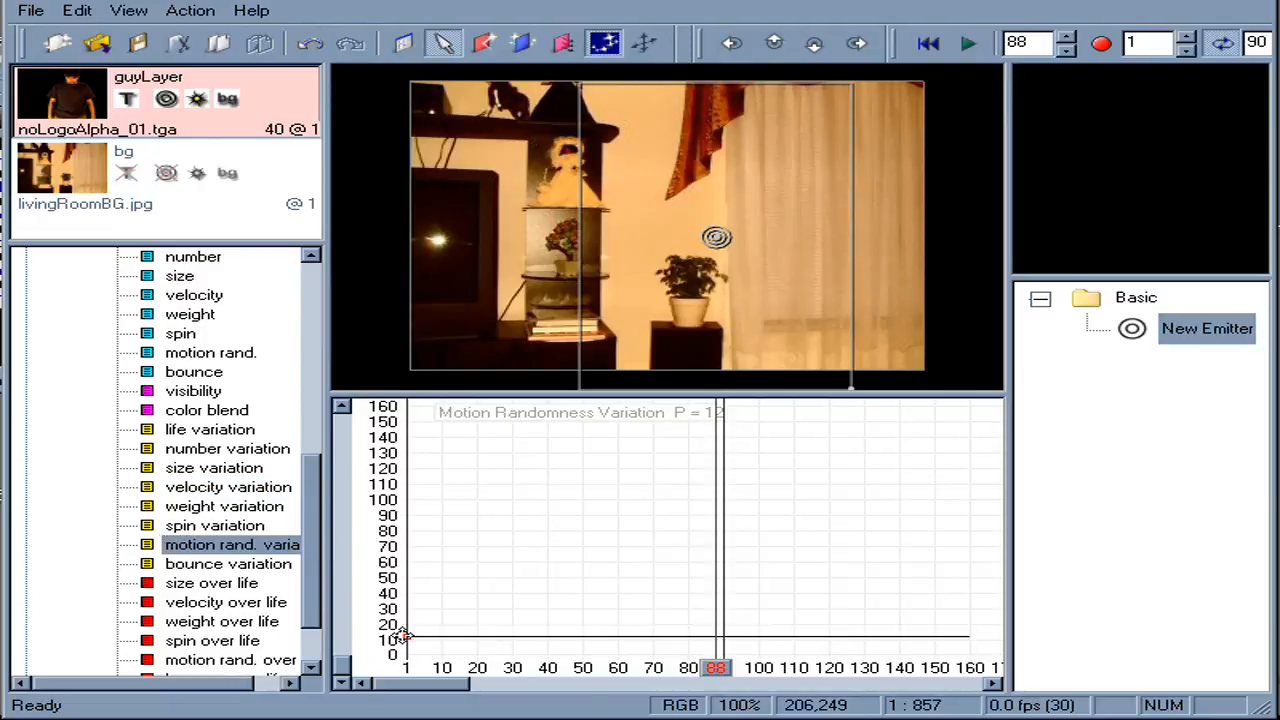
pyautogui.moveTo(683, 672)
pyautogui.mouseDown()
pyautogui.moveTo(537, 671)
pyautogui.moveTo(650, 692)
pyautogui.moveTo(529, 694)
pyautogui.moveTo(583, 695)
pyautogui.moveTo(565, 711)
pyautogui.moveTo(469, 703)
pyautogui.moveTo(490, 712)
pyautogui.mouseUp()
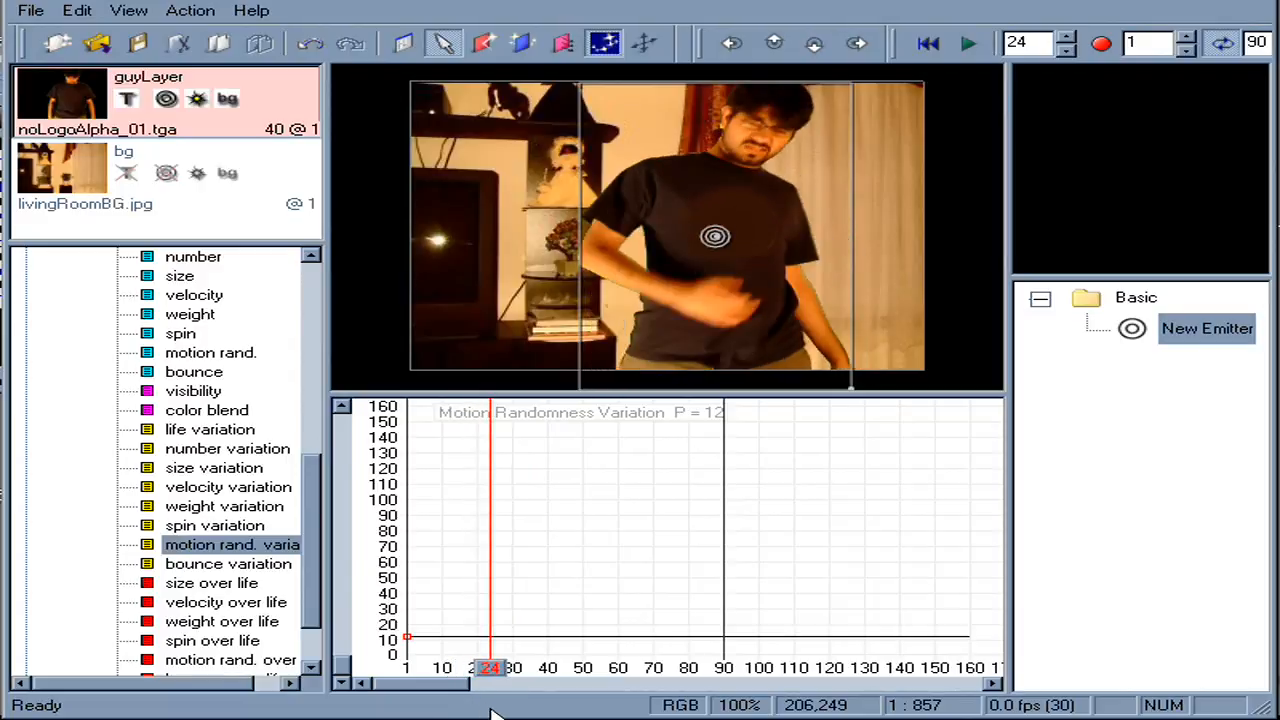
# Make the disintegrate particle type's size over life fall from 100% to about 60% at the end
pyautogui.moveTo(320, 600); pyautogui.dragTo(328, 640)
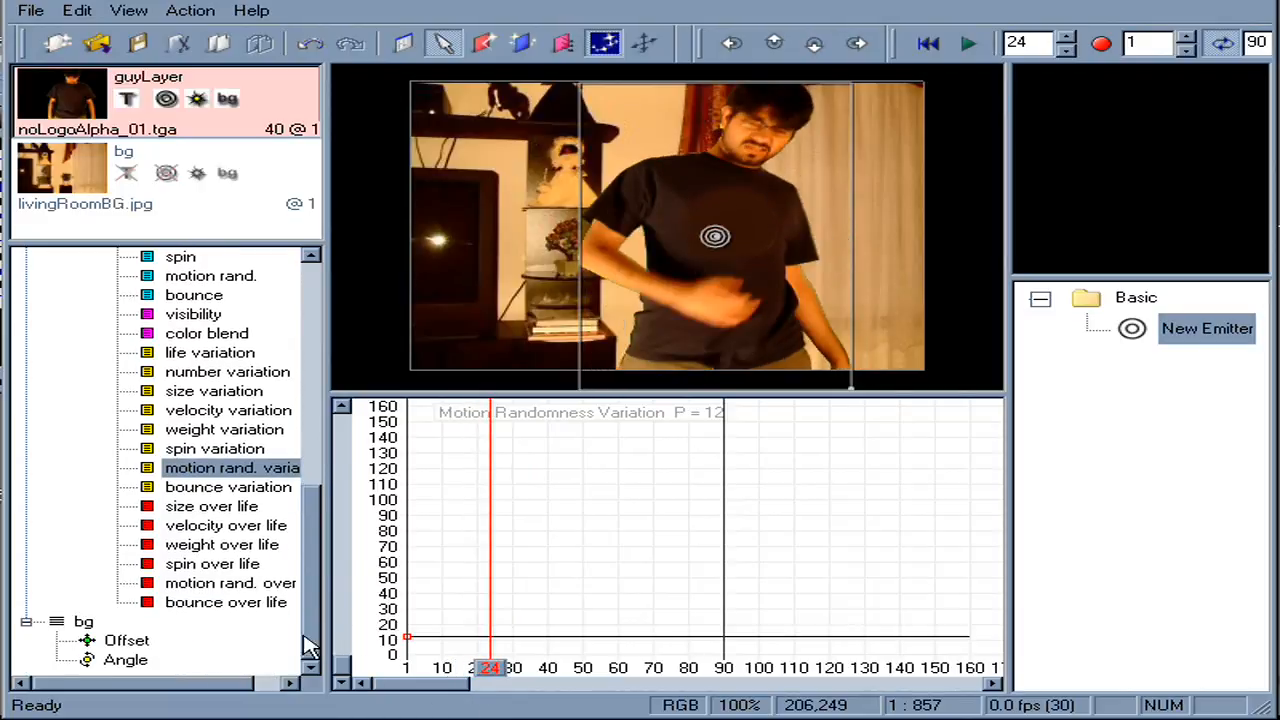
pyautogui.click(238, 506)
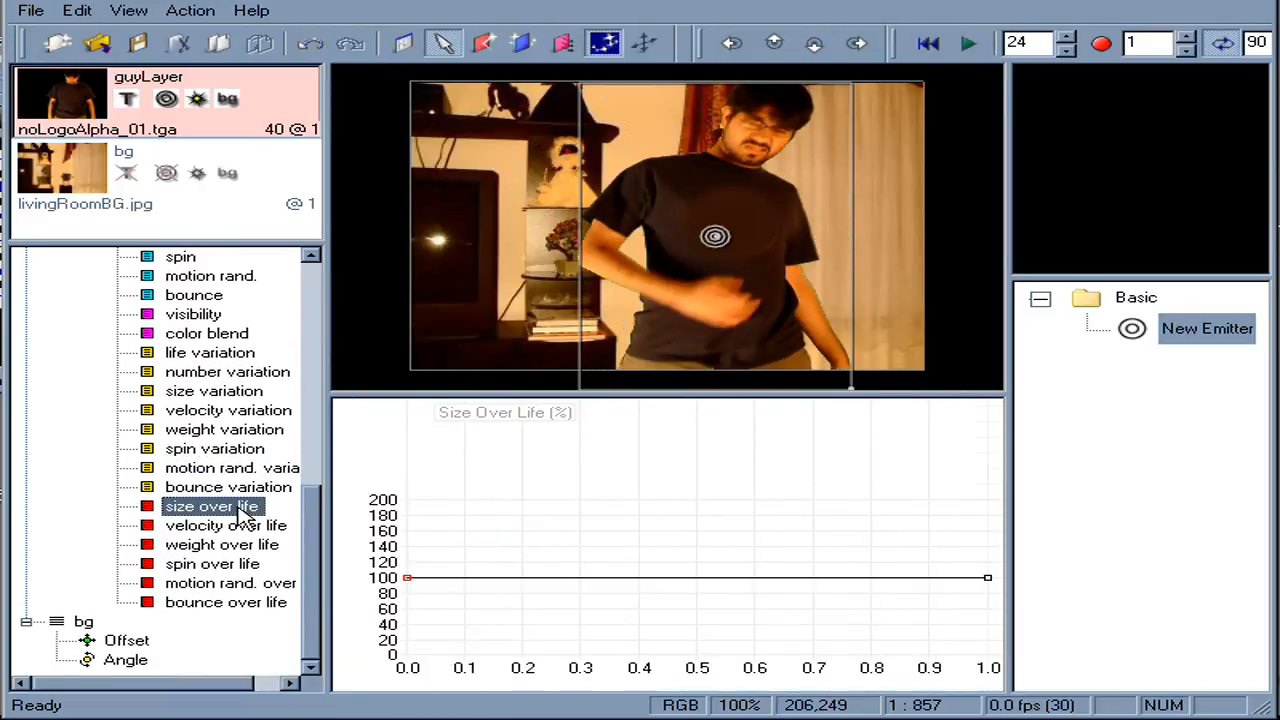
pyautogui.moveTo(989, 578); pyautogui.dragTo(1030, 609)
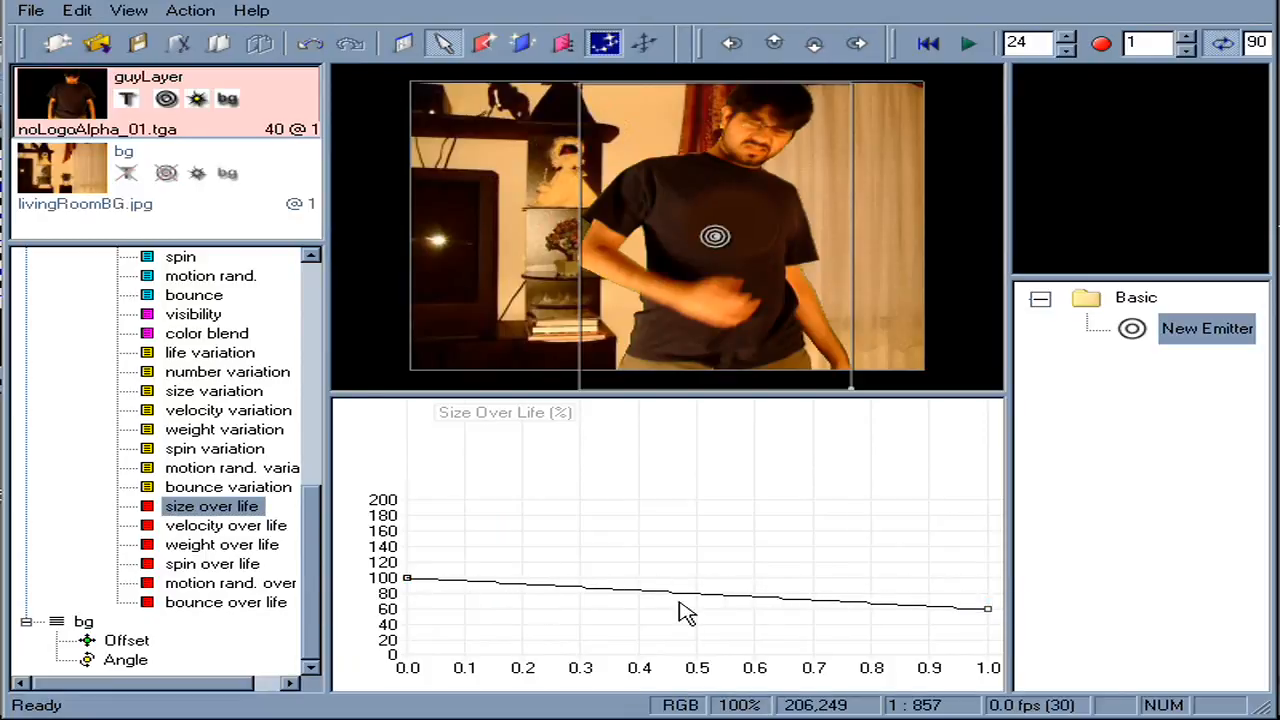
# Shape velocity over life to stay at 0% until 0.1, rise to about 80% near 0.2, and end at 100%
pyautogui.click(203, 530)
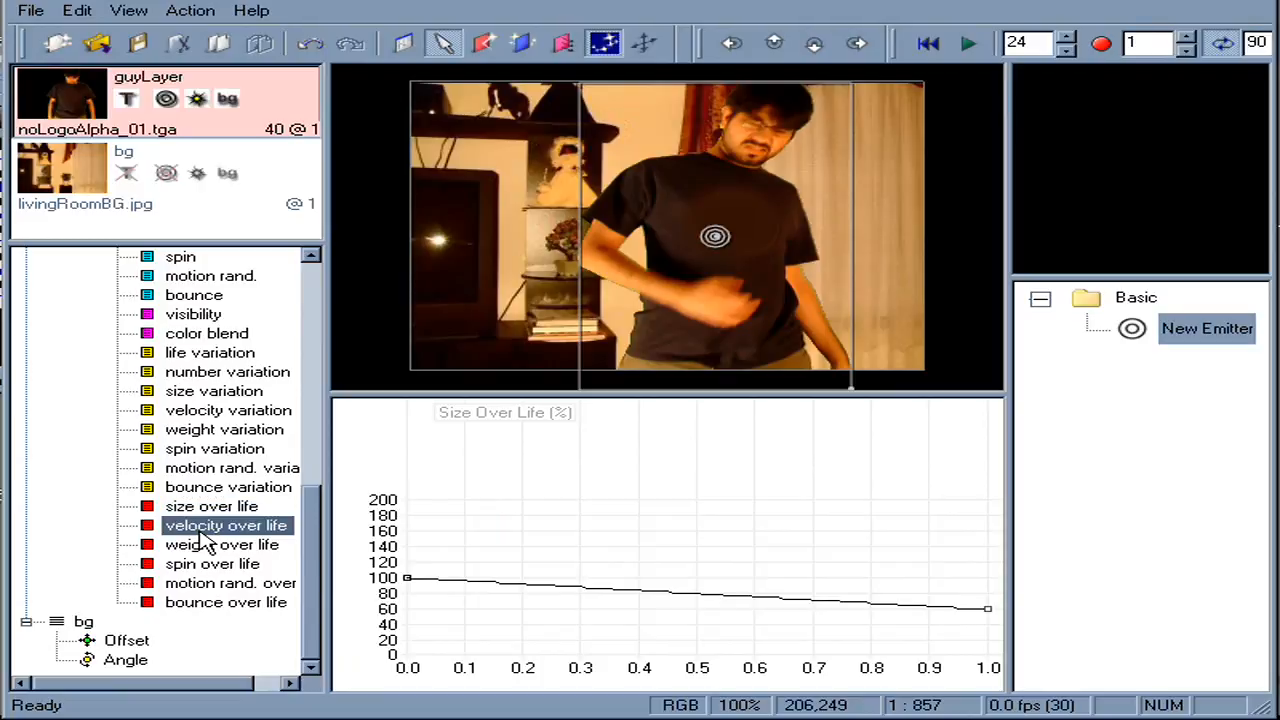
pyautogui.moveTo(407, 578); pyautogui.dragTo(515, 589)
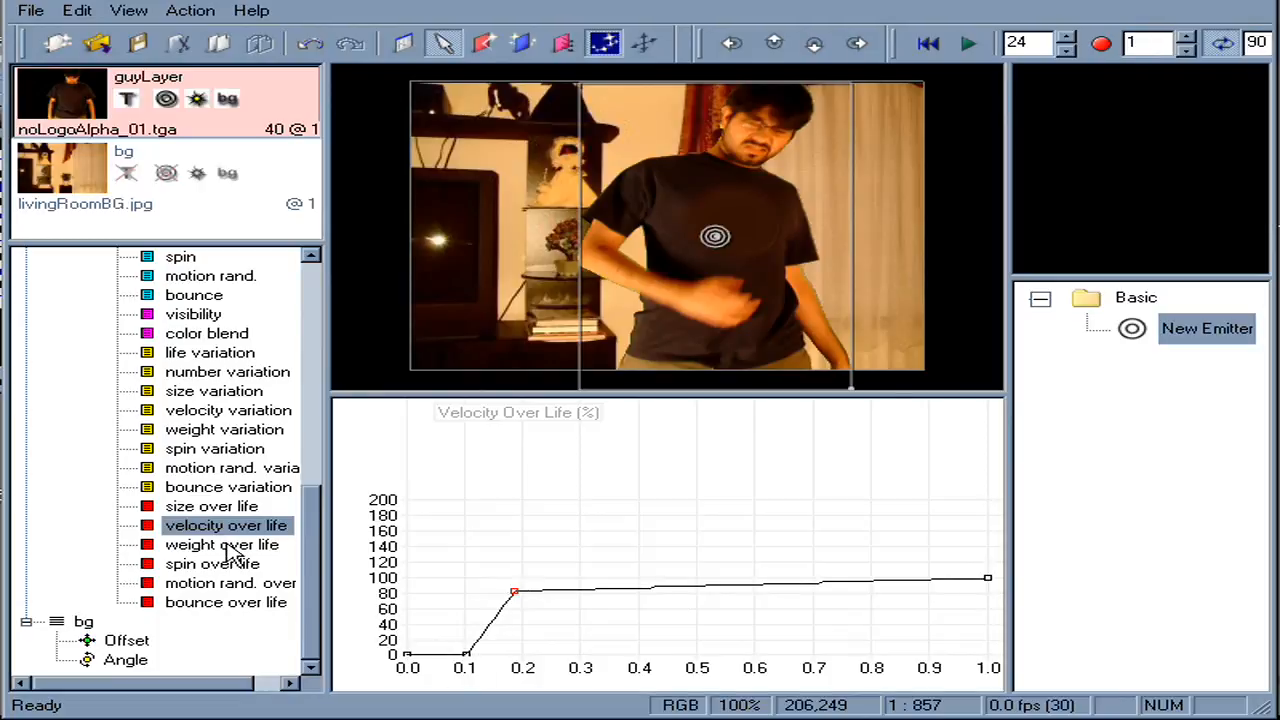
pyautogui.rightClick(572, 532)
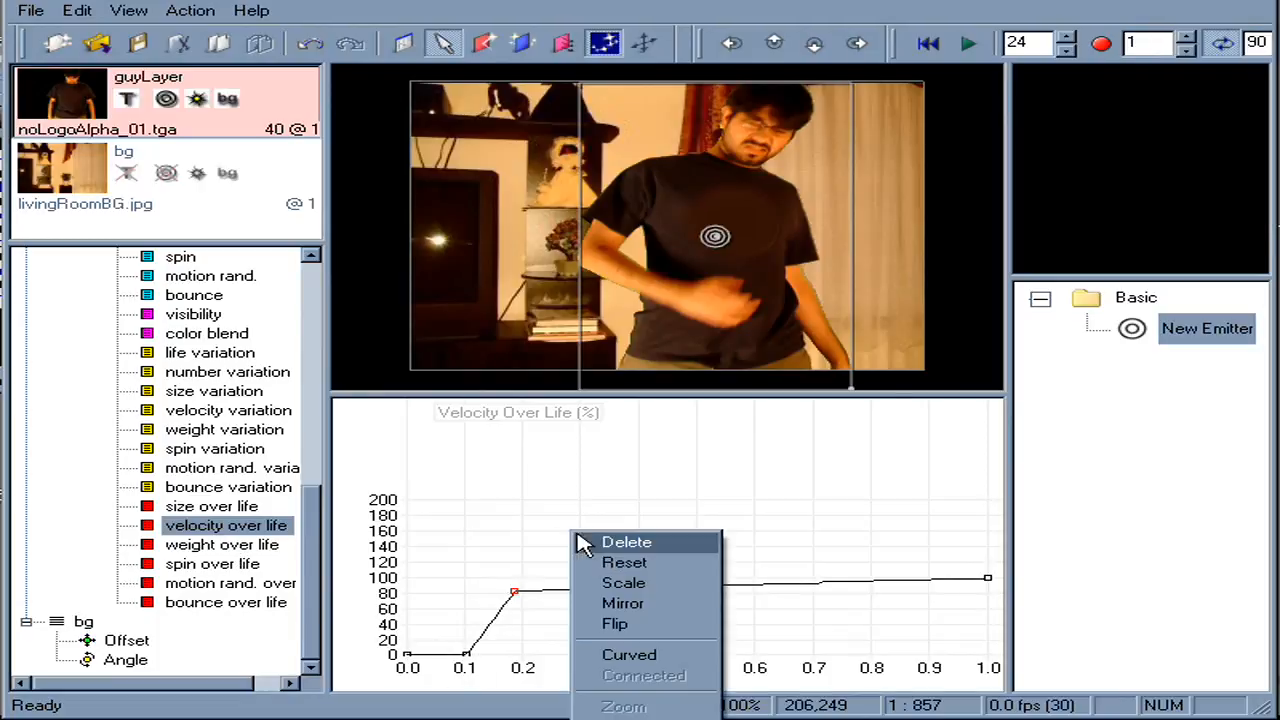
pyautogui.press('Escape')
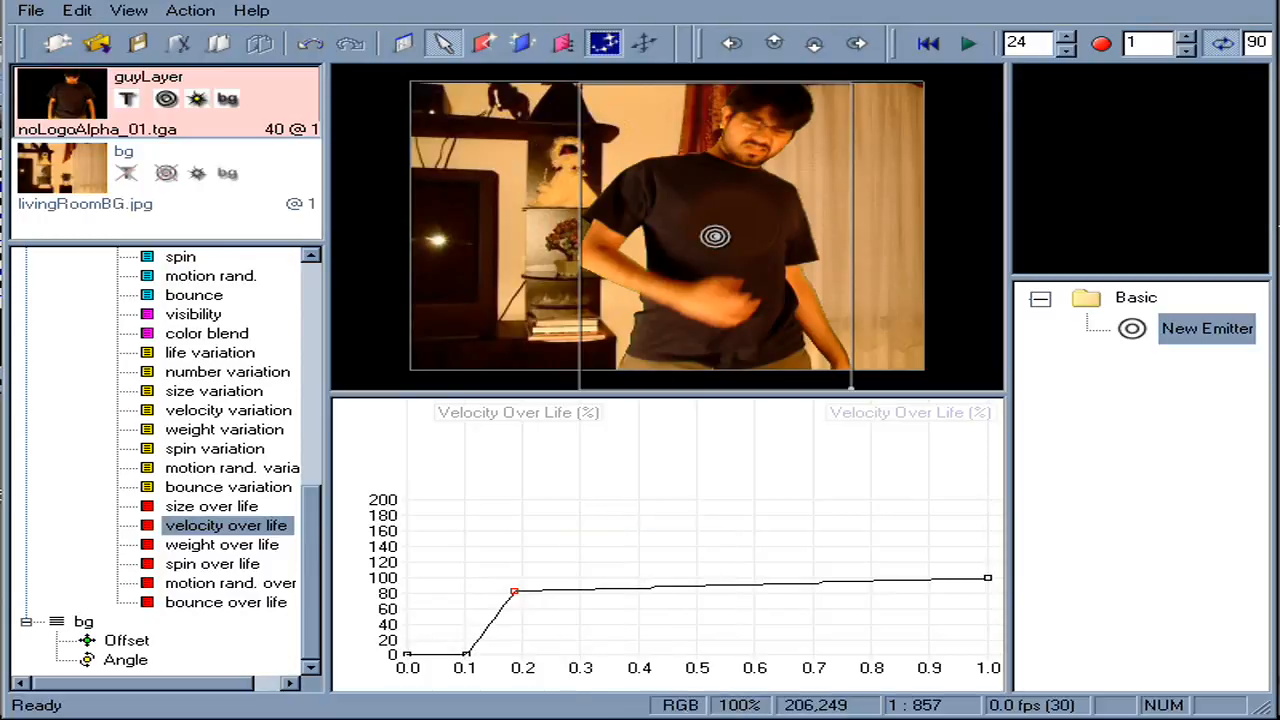
# Shape weight over life to stay at 0% until 0.1, climb to 100% near 0.2, and hold there
pyautogui.click(250, 546)
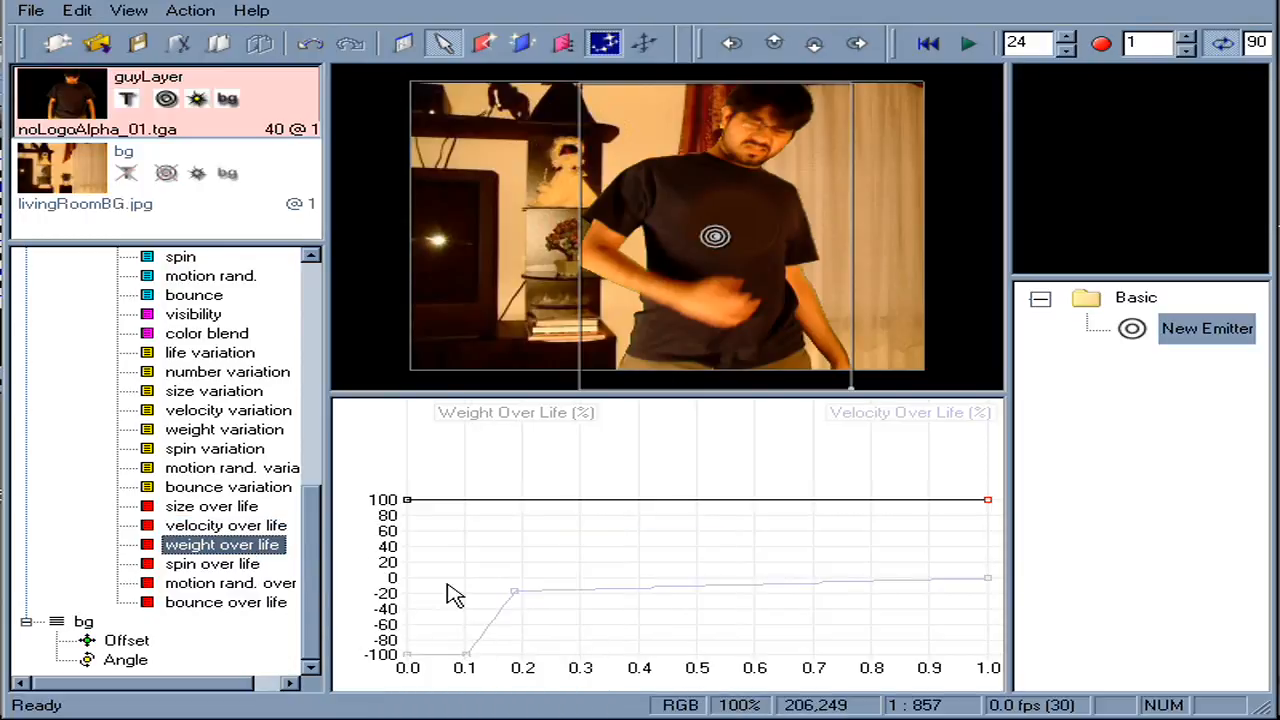
pyautogui.moveTo(408, 501); pyautogui.dragTo(300, 578)
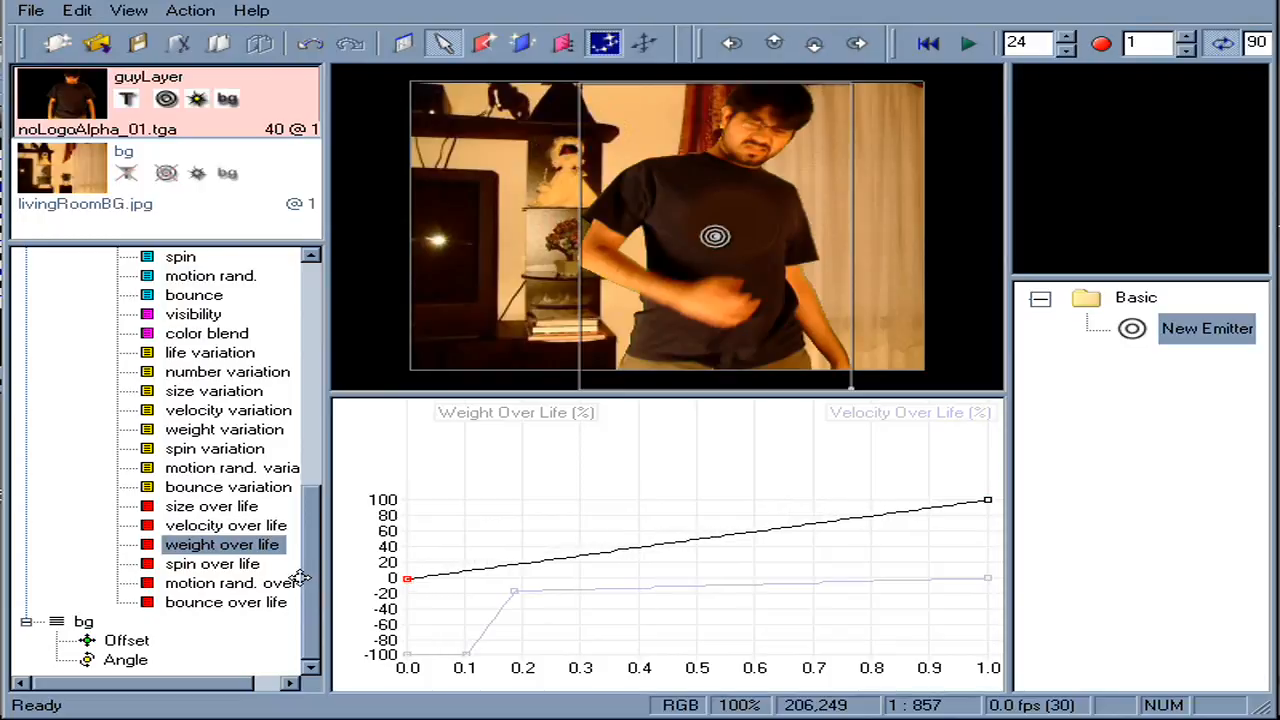
pyautogui.moveTo(509, 575); pyautogui.dragTo(512, 499)
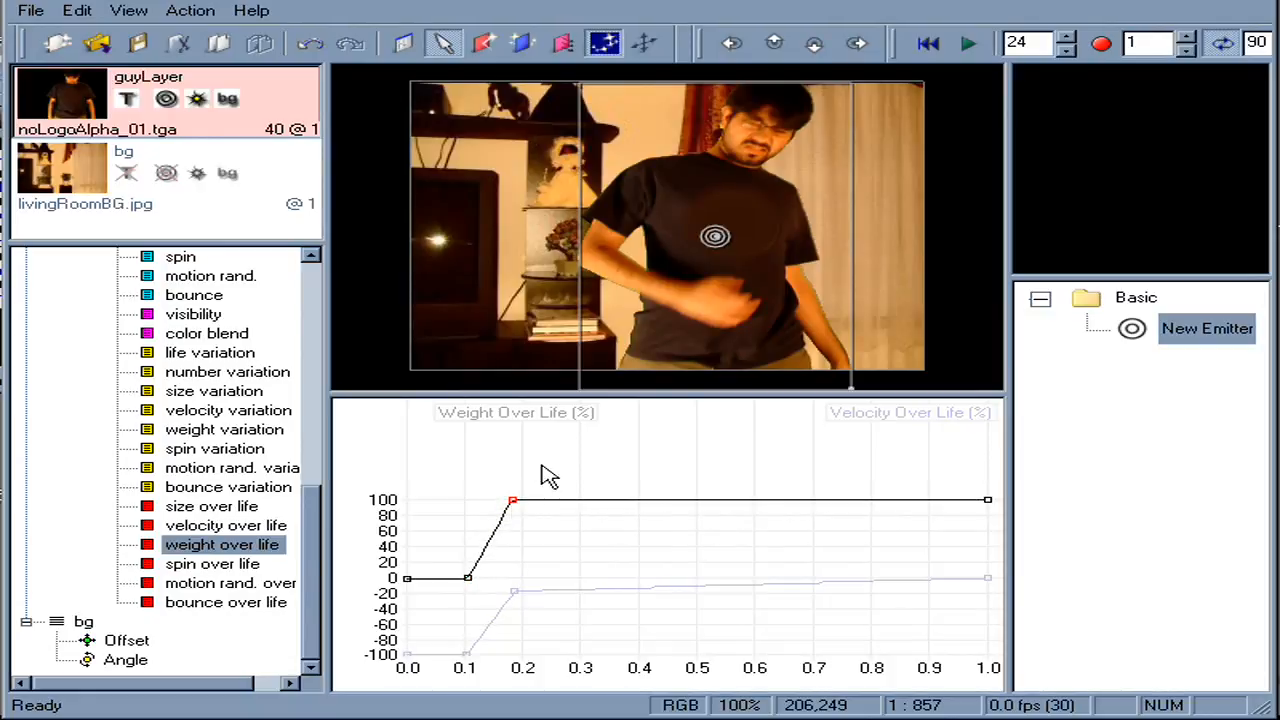
# Preview the animation and slightly tighten the emitter area around the man on the first frame
pyautogui.click(967, 44)
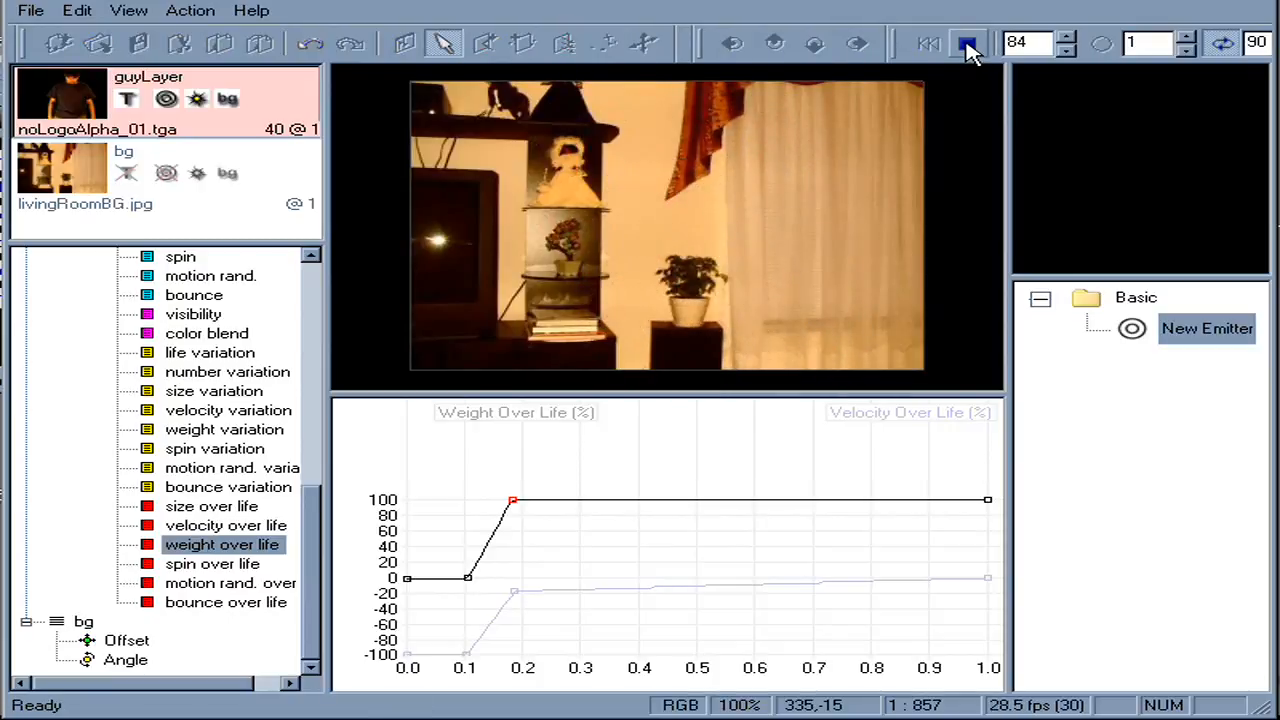
pyautogui.click(966, 44)
pyautogui.click(928, 44)
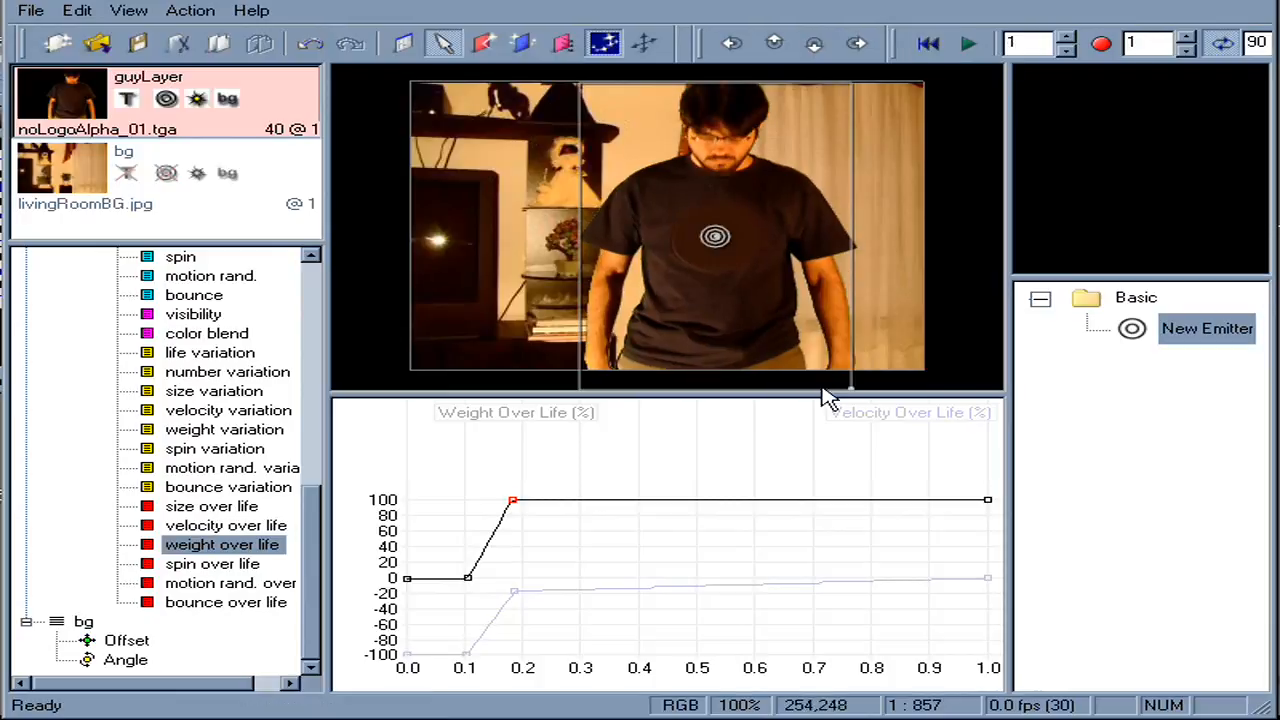
pyautogui.moveTo(851, 391); pyautogui.dragTo(851, 394)
pyautogui.moveTo(508, 663)
pyautogui.mouseDown()
pyautogui.moveTo(595, 692)
pyautogui.moveTo(408, 668)
pyautogui.moveTo(640, 660)
pyautogui.moveTo(408, 666)
pyautogui.moveTo(346, 651)
pyautogui.moveTo(341, 609)
pyautogui.moveTo(370, 605)
pyautogui.mouseUp()
# Set the number of the disintegrate particle type to 2000 and play the animation to preview the denser effect
pyautogui.click(200, 334)
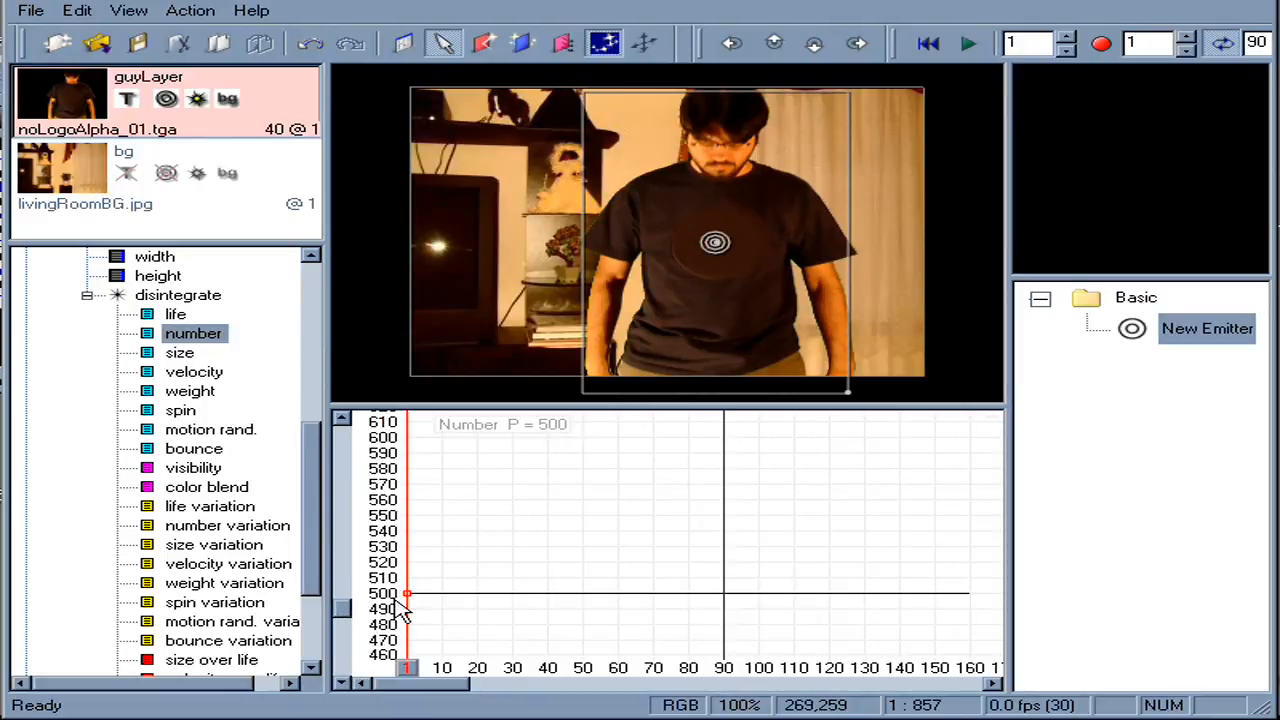
pyautogui.press('Return')
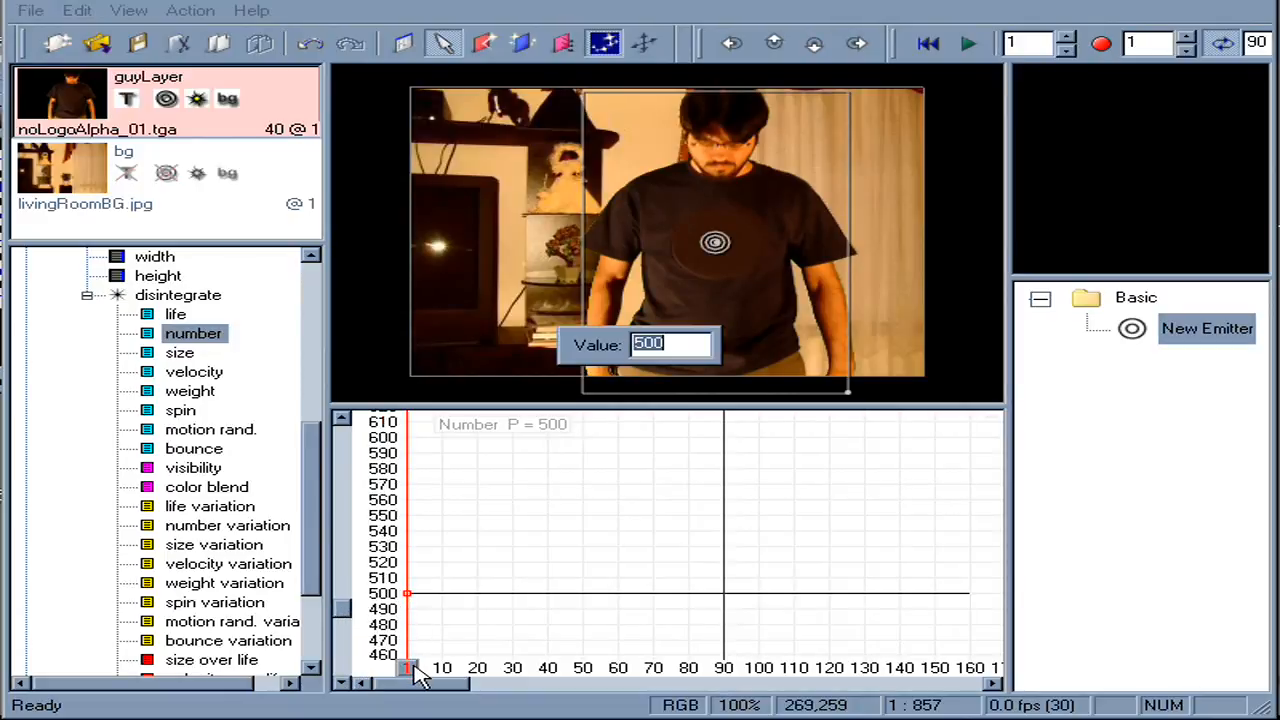
pyautogui.write('2')
pyautogui.press('Return')
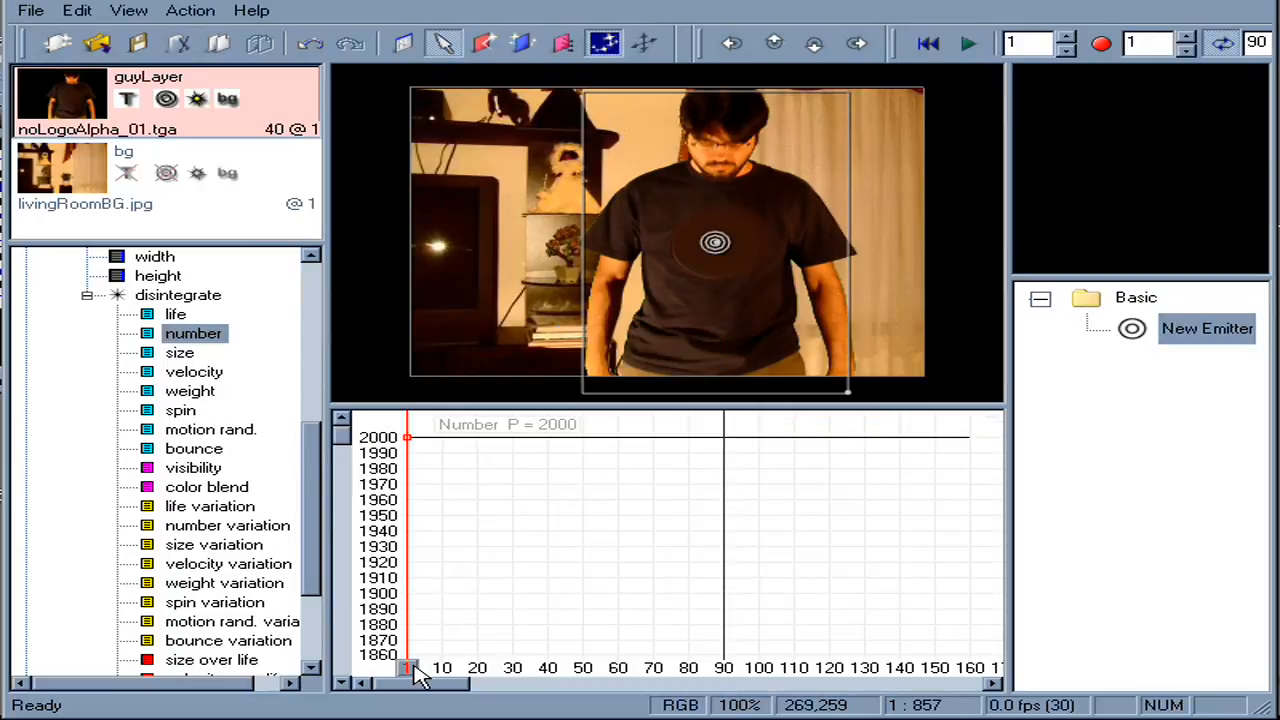
pyautogui.click(966, 46)
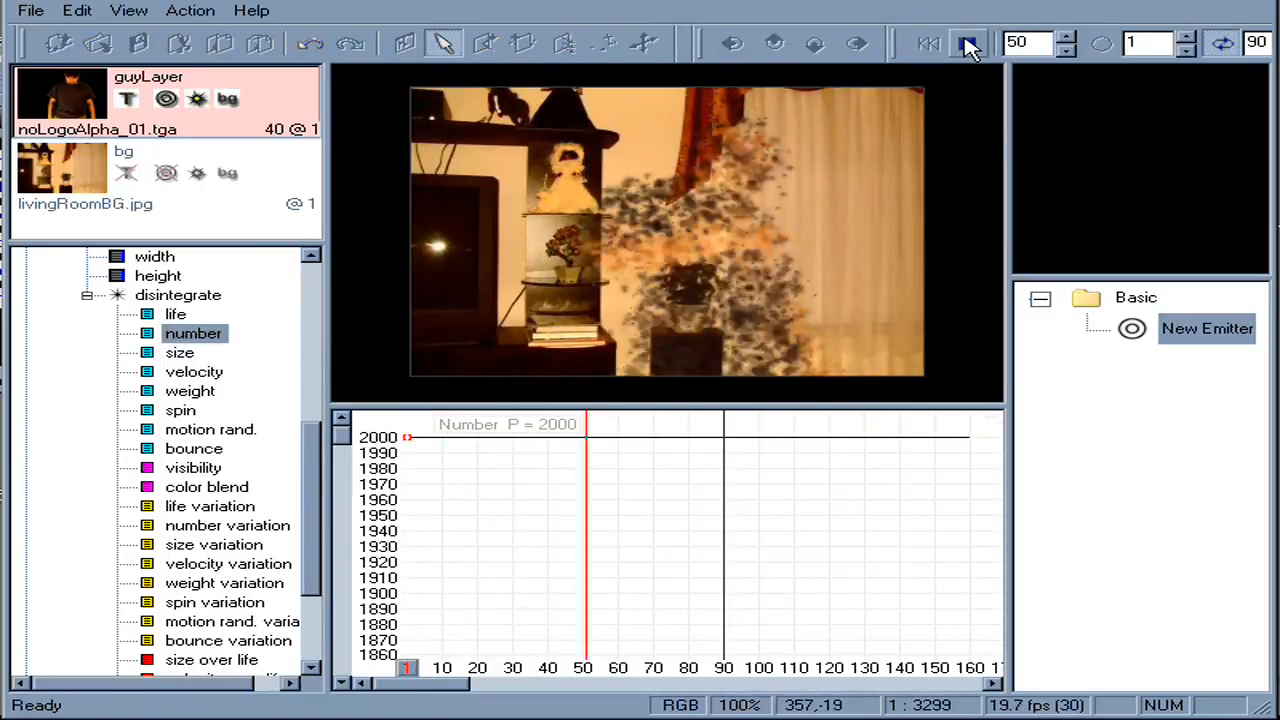
pyautogui.click(969, 48)
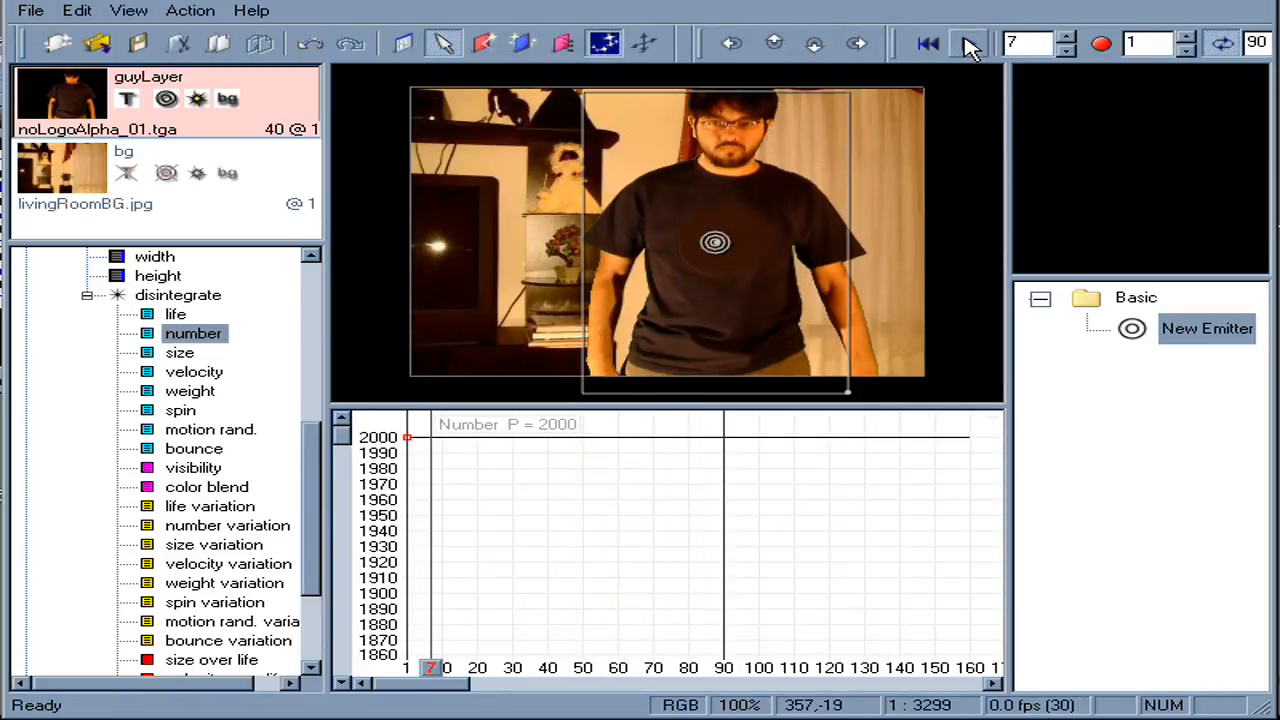
# Scrub the animation to frame 41 and set the disintegrate emitter's number to 300% at frame 1
pyautogui.moveTo(555, 668); pyautogui.dragTo(625, 697)
pyautogui.click(552, 675)
pyautogui.click(556, 677)
pyautogui.moveTo(320, 514); pyautogui.dragTo(315, 345)
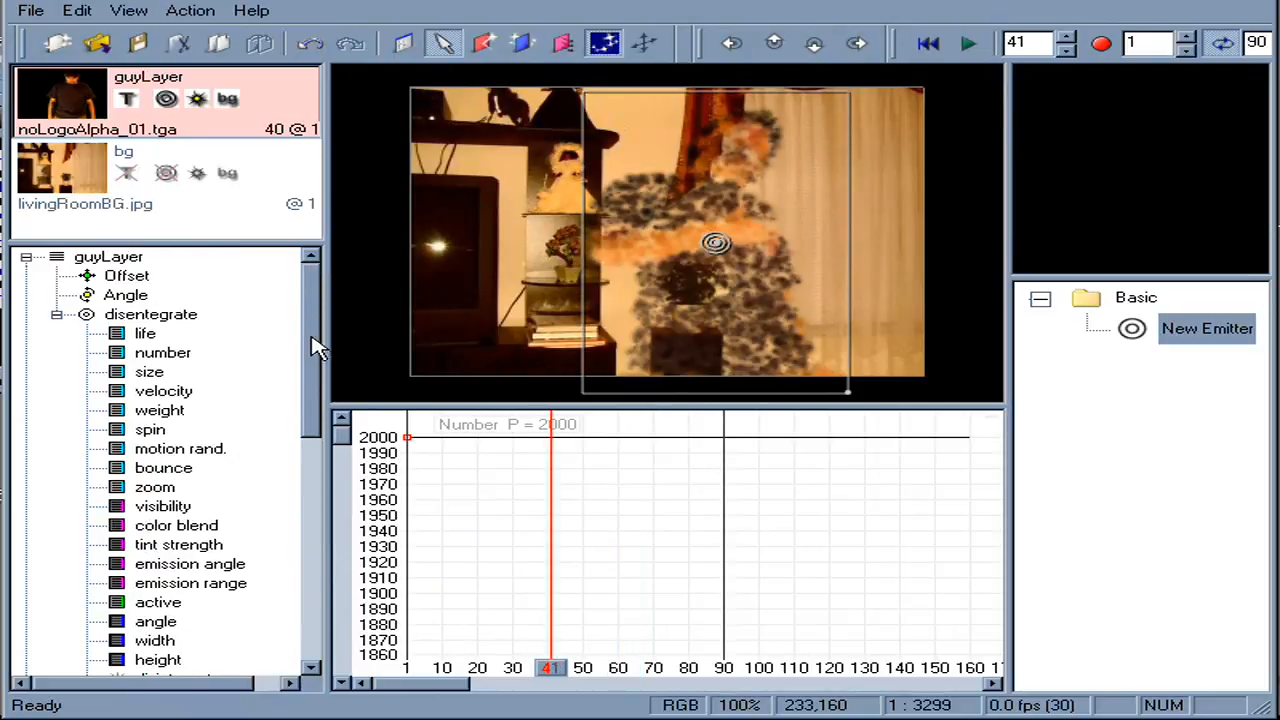
pyautogui.click(163, 357)
pyautogui.moveTo(342, 428); pyautogui.dragTo(383, 670)
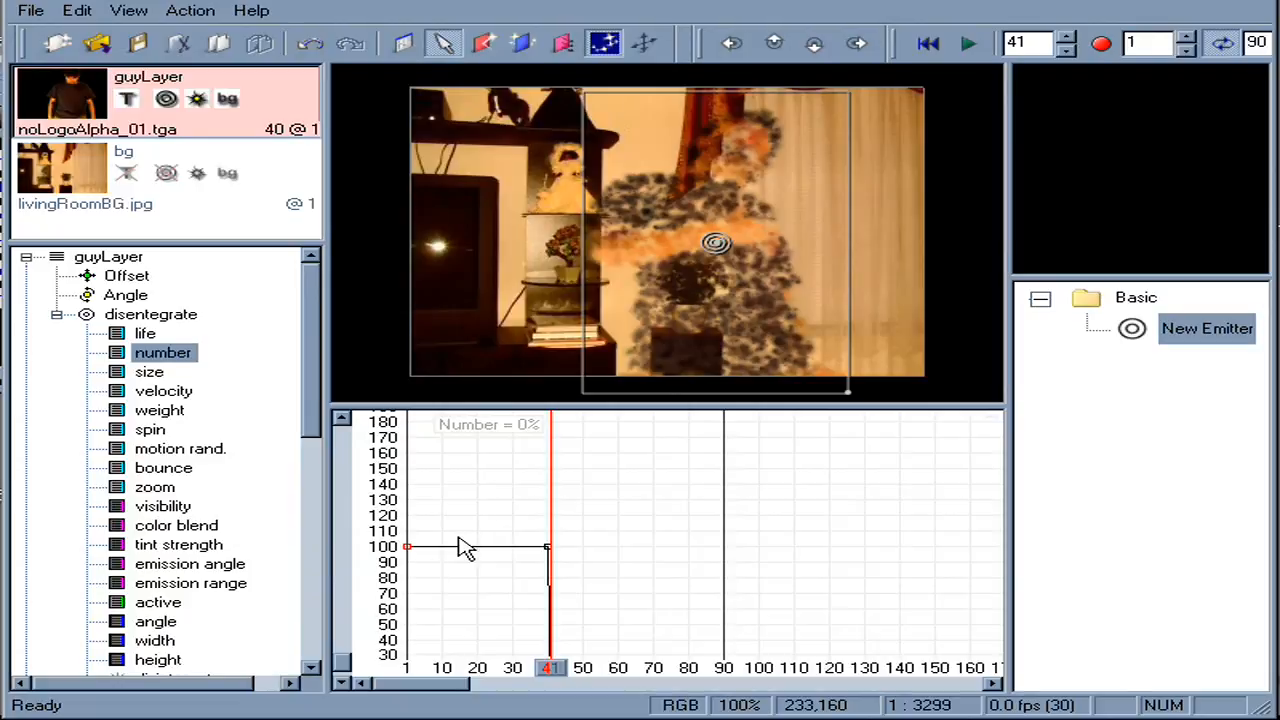
pyautogui.click(408, 667)
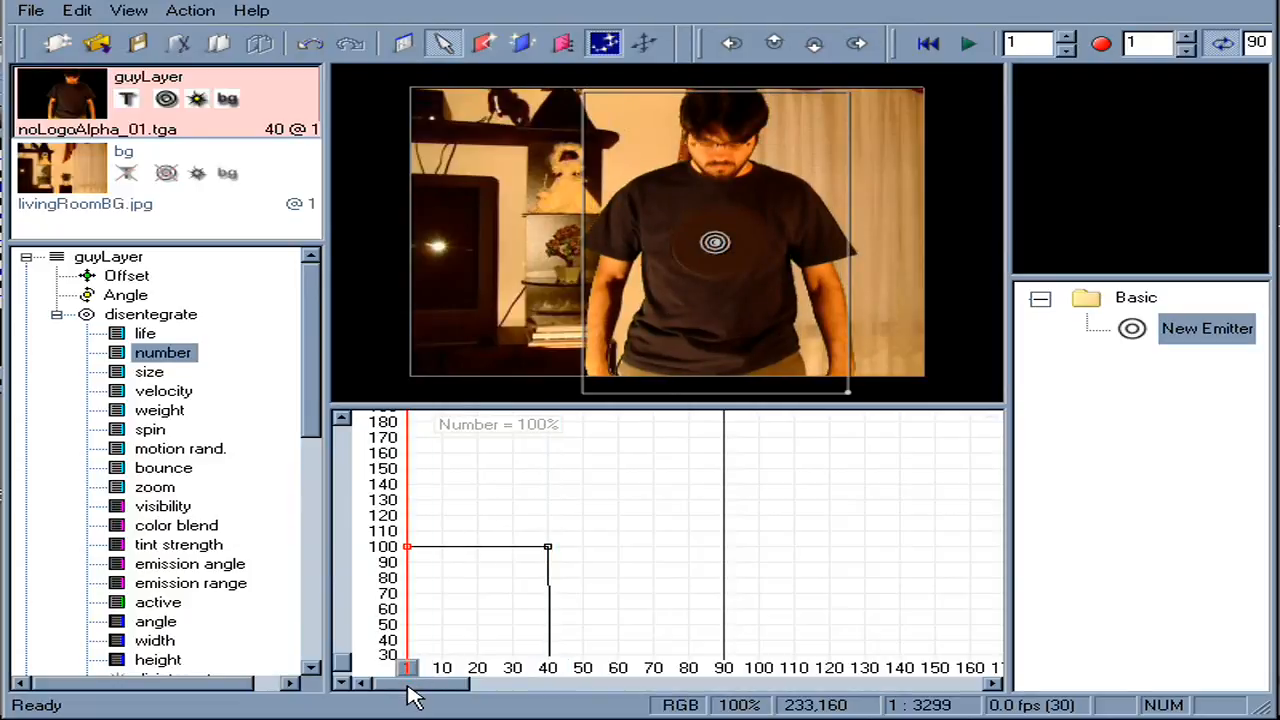
pyautogui.press('Return')
pyautogui.write('300')
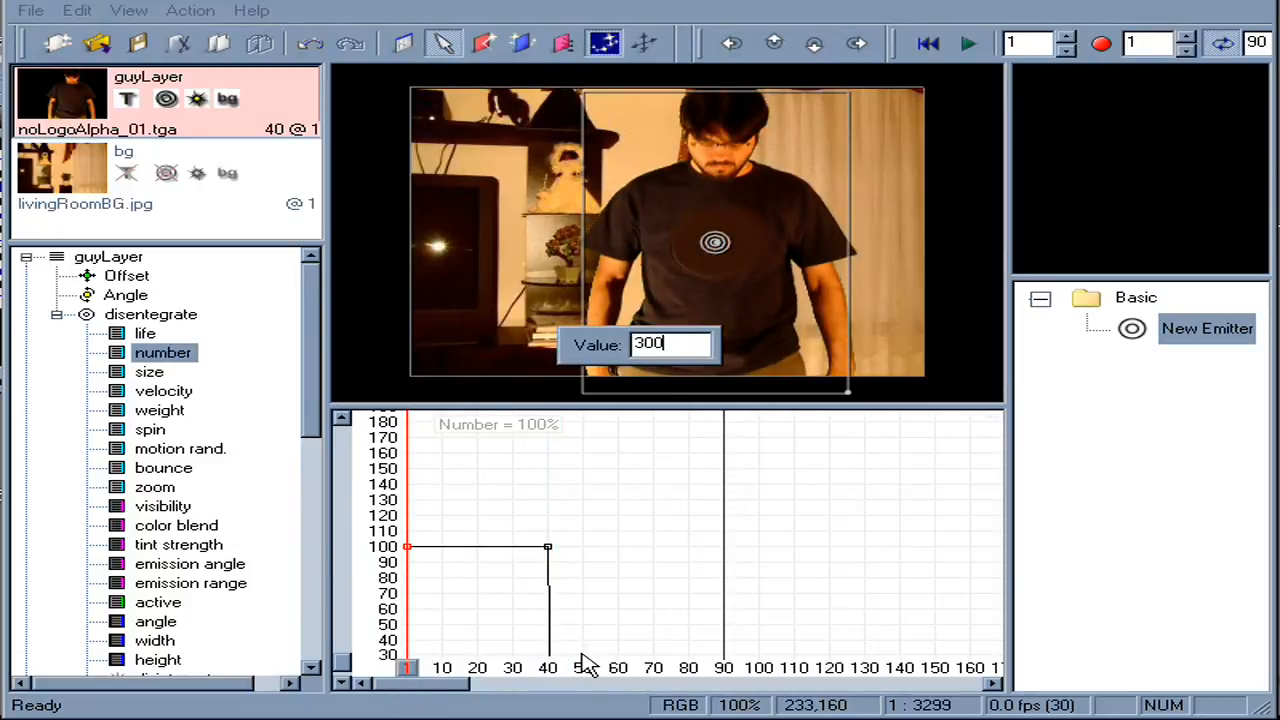
pyautogui.press('Return')
# Set the disintegrate emitter's number to 300% at frame 40
pyautogui.scroll(-4, 498, 632)
pyautogui.moveTo(530, 667); pyautogui.dragTo(548, 668)
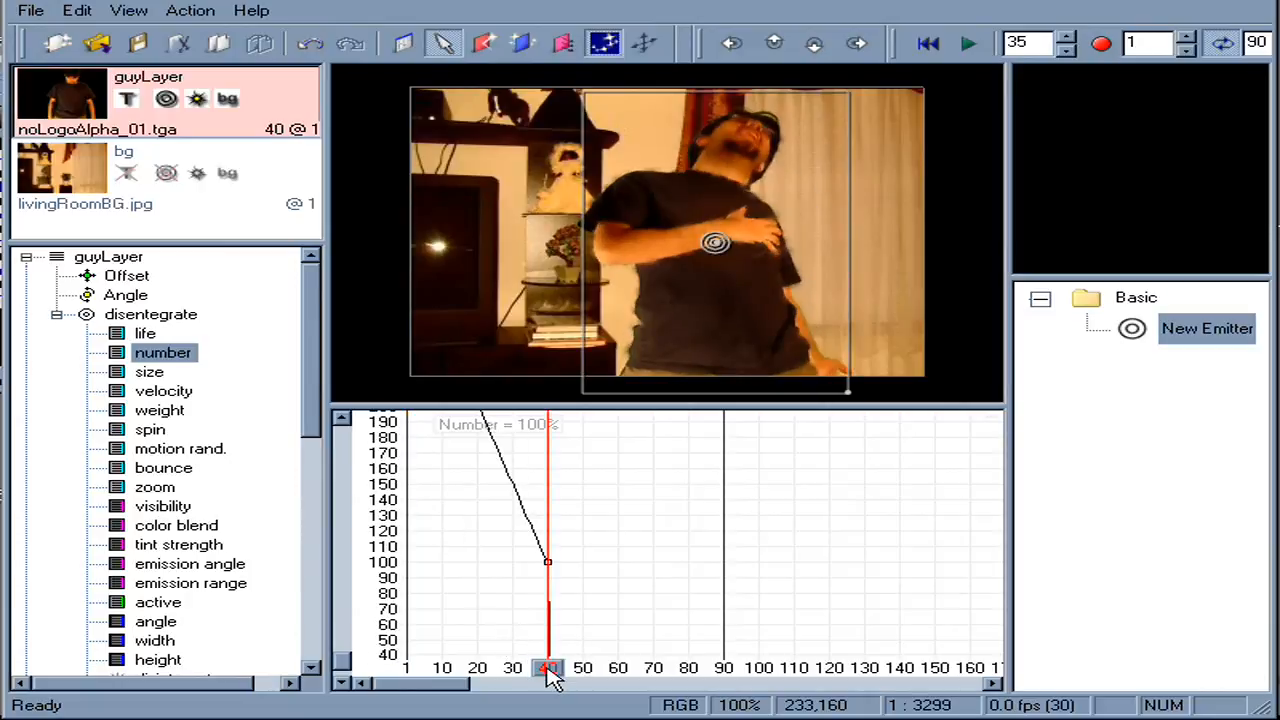
pyautogui.press('Return')
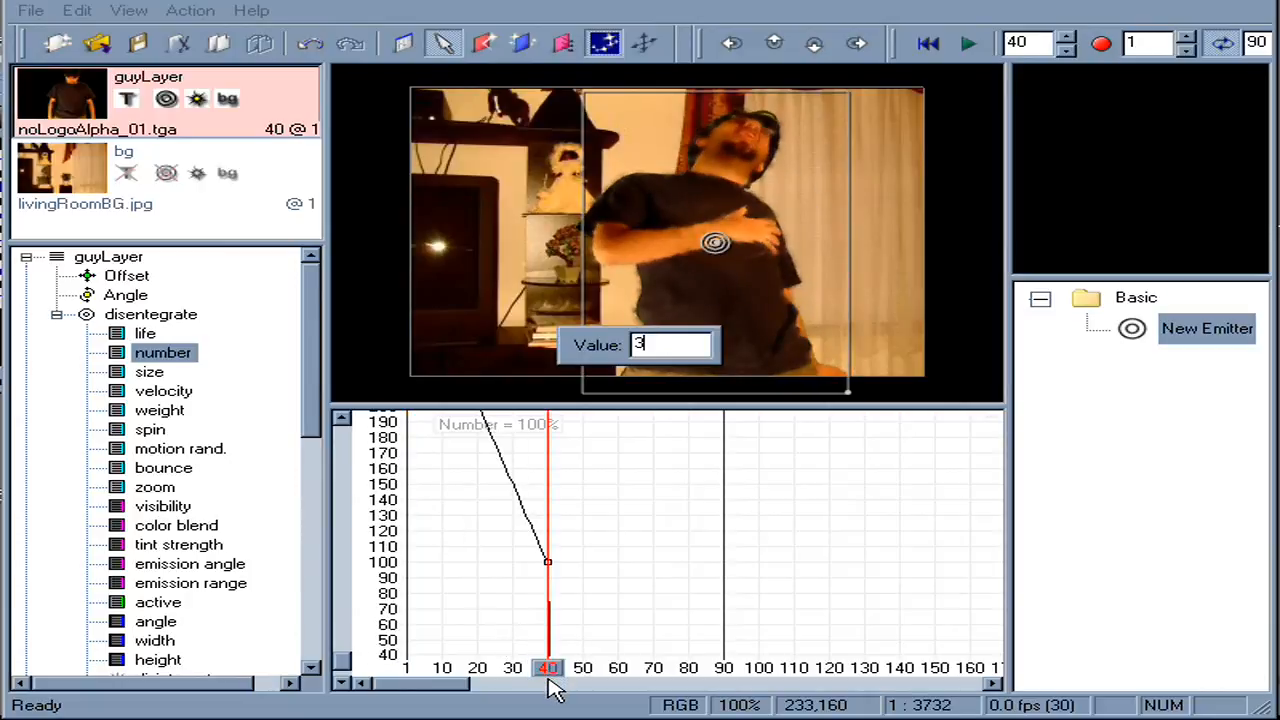
pyautogui.press('Return')
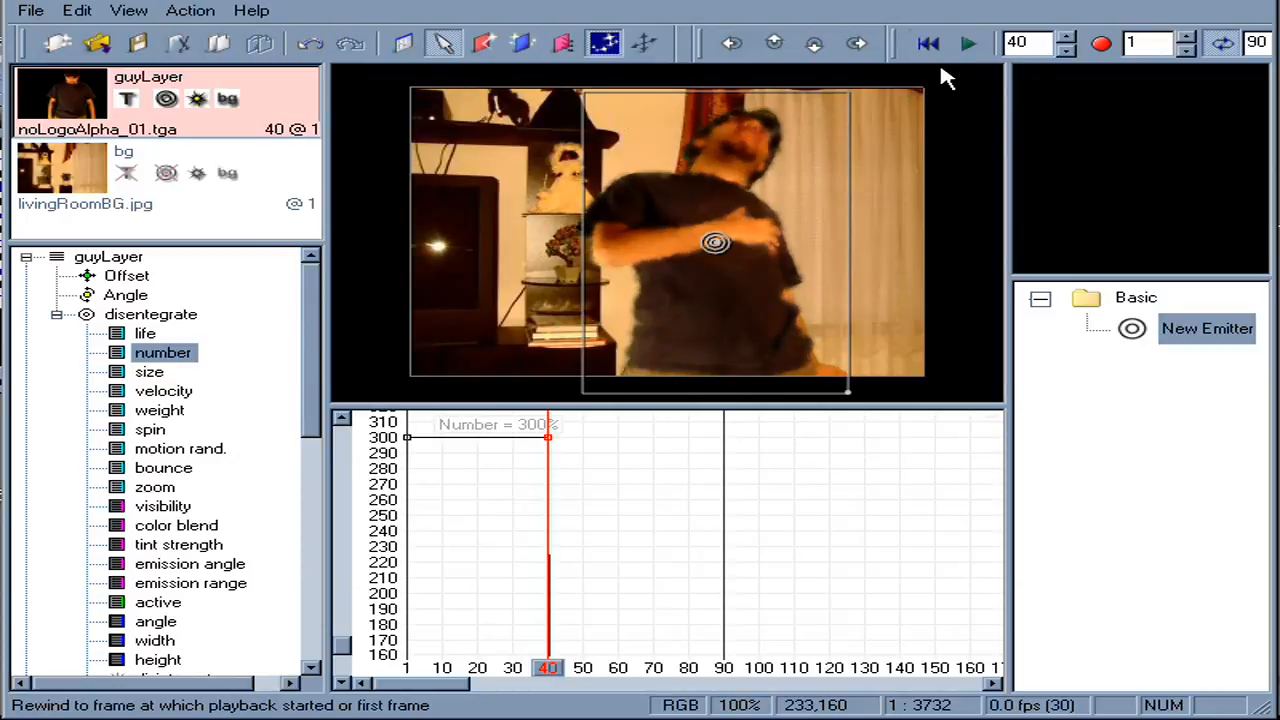
# Enable motion blur in the project settings
pyautogui.click(405, 45)
pyautogui.click(490, 155)
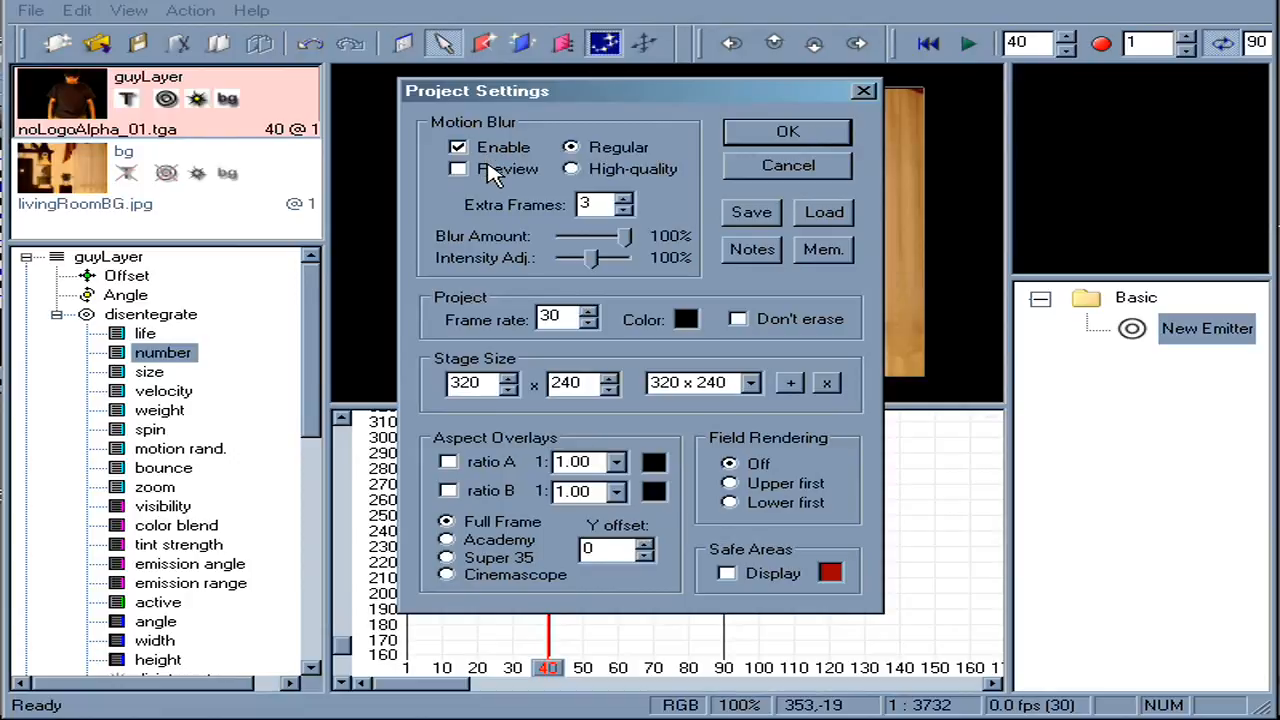
pyautogui.click(790, 134)
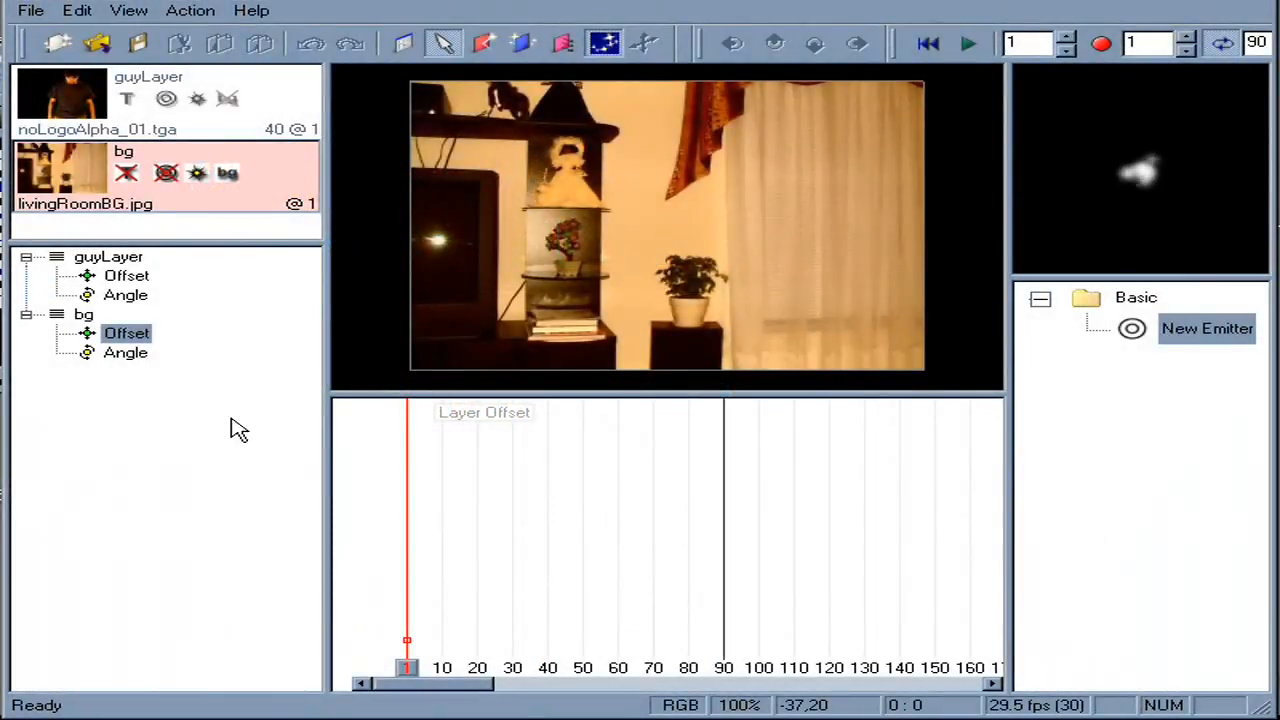
# Make guyLayer the current layer and show its background footage on frame 1
pyautogui.click(251, 132)
pyautogui.click(228, 100)
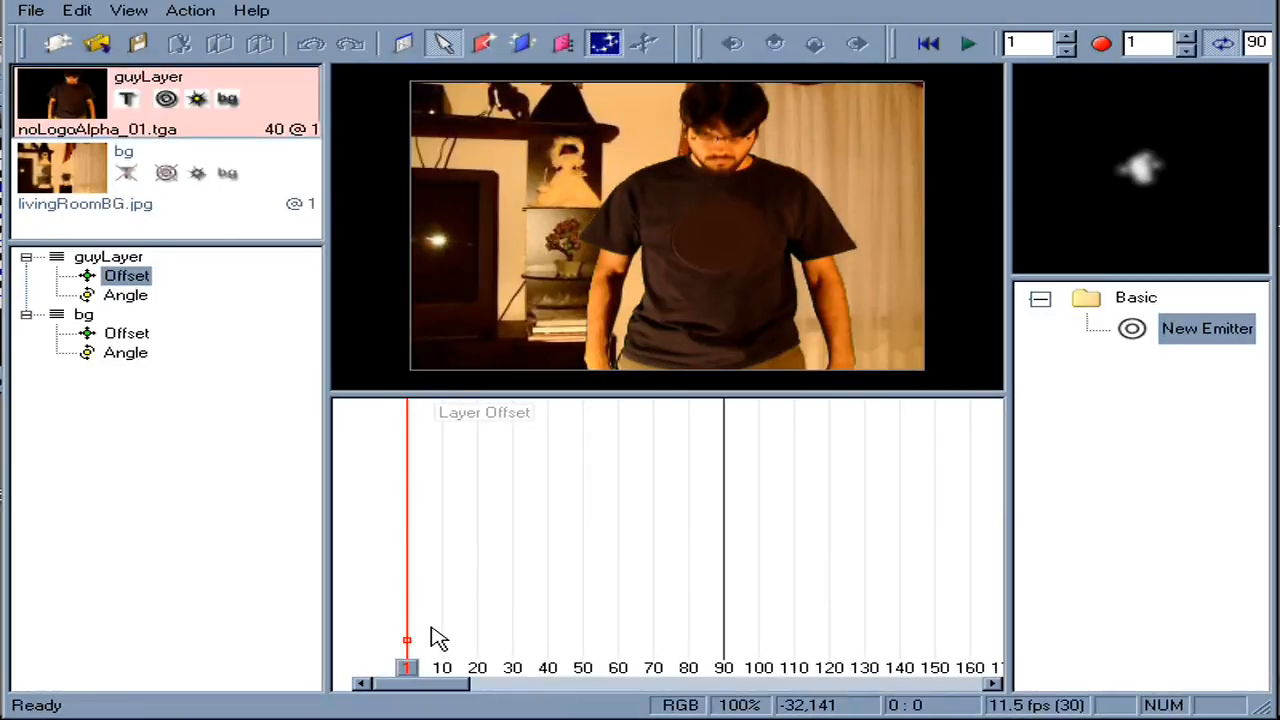
pyautogui.moveTo(403, 673)
pyautogui.mouseDown()
pyautogui.moveTo(623, 626)
pyautogui.moveTo(405, 648)
pyautogui.moveTo(600, 618)
pyautogui.moveTo(449, 634)
pyautogui.moveTo(409, 651)
pyautogui.mouseUp()
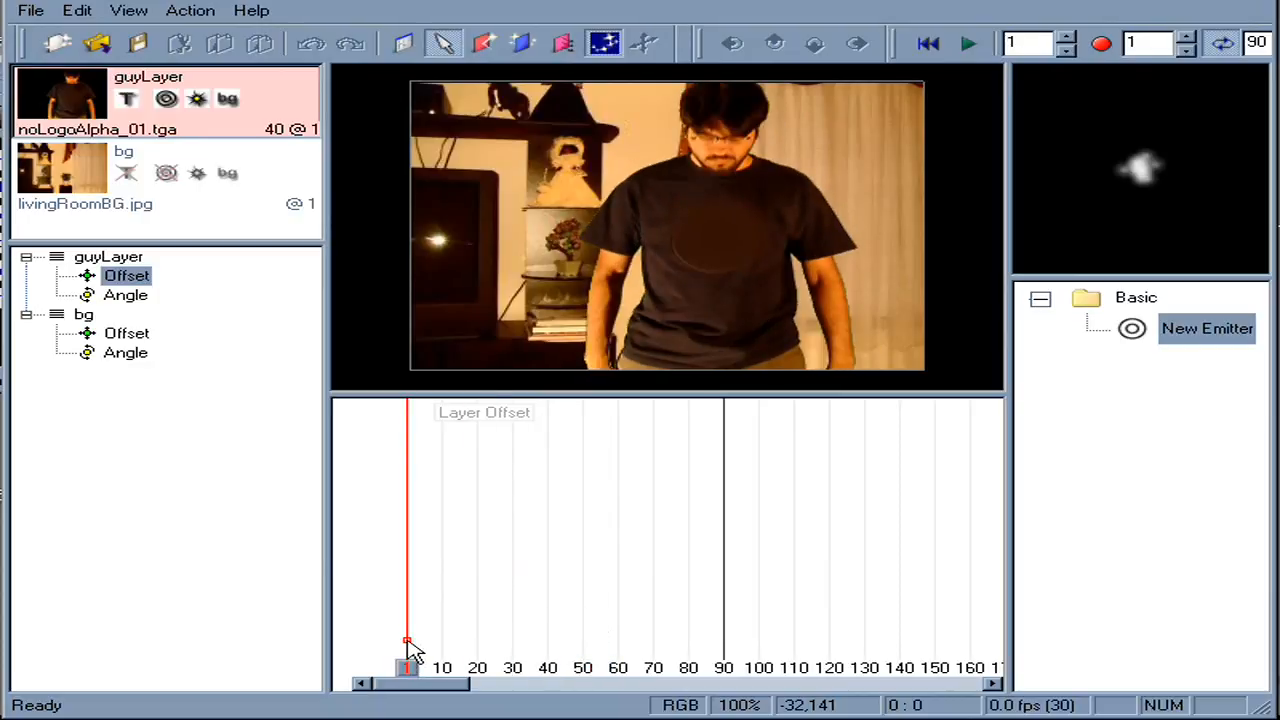
# Turn off holding the last frame after the sequence for guyLayer's background image and scrub from frame 1 to 40 and back
pyautogui.rightClick(217, 128)
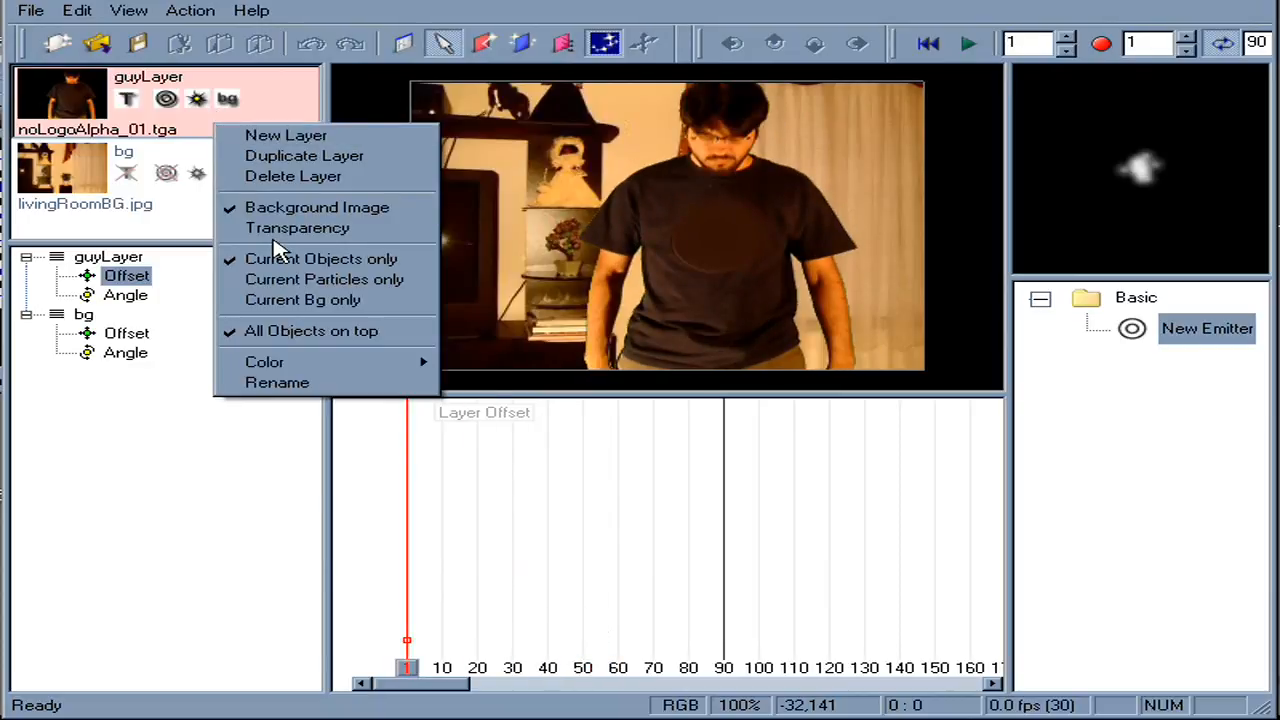
pyautogui.click(279, 208)
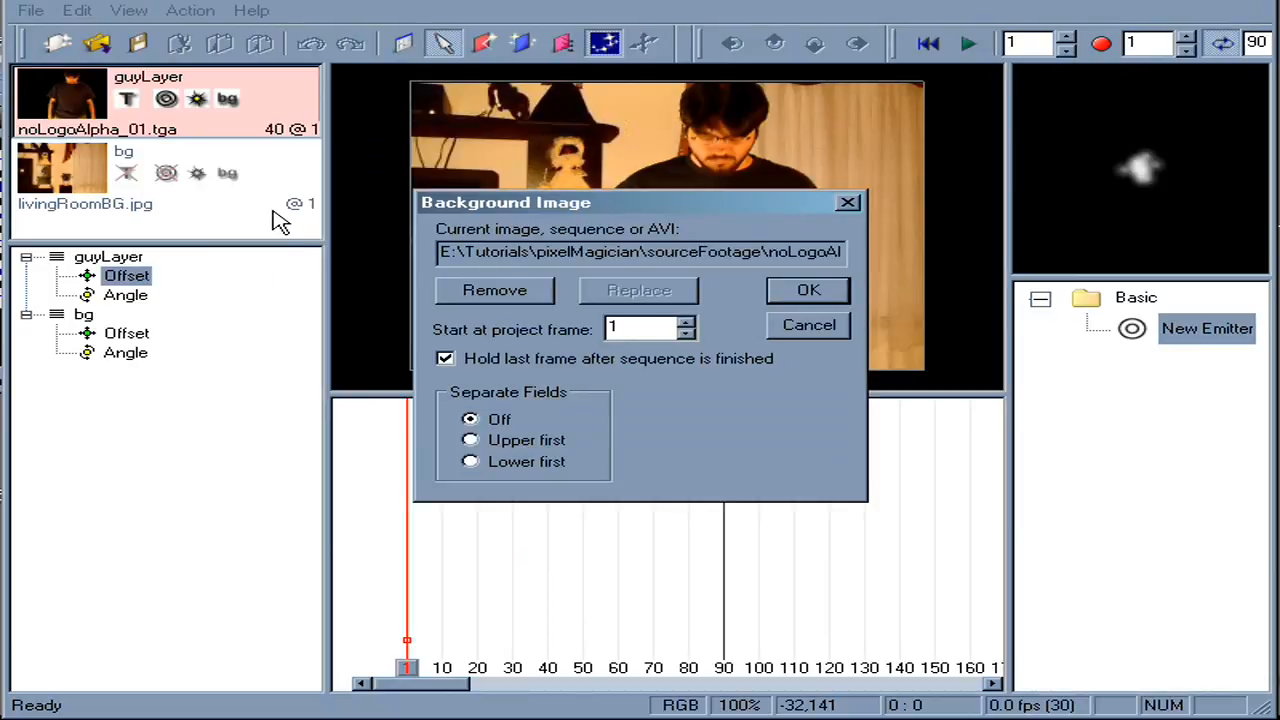
pyautogui.click(447, 359)
pyautogui.click(805, 291)
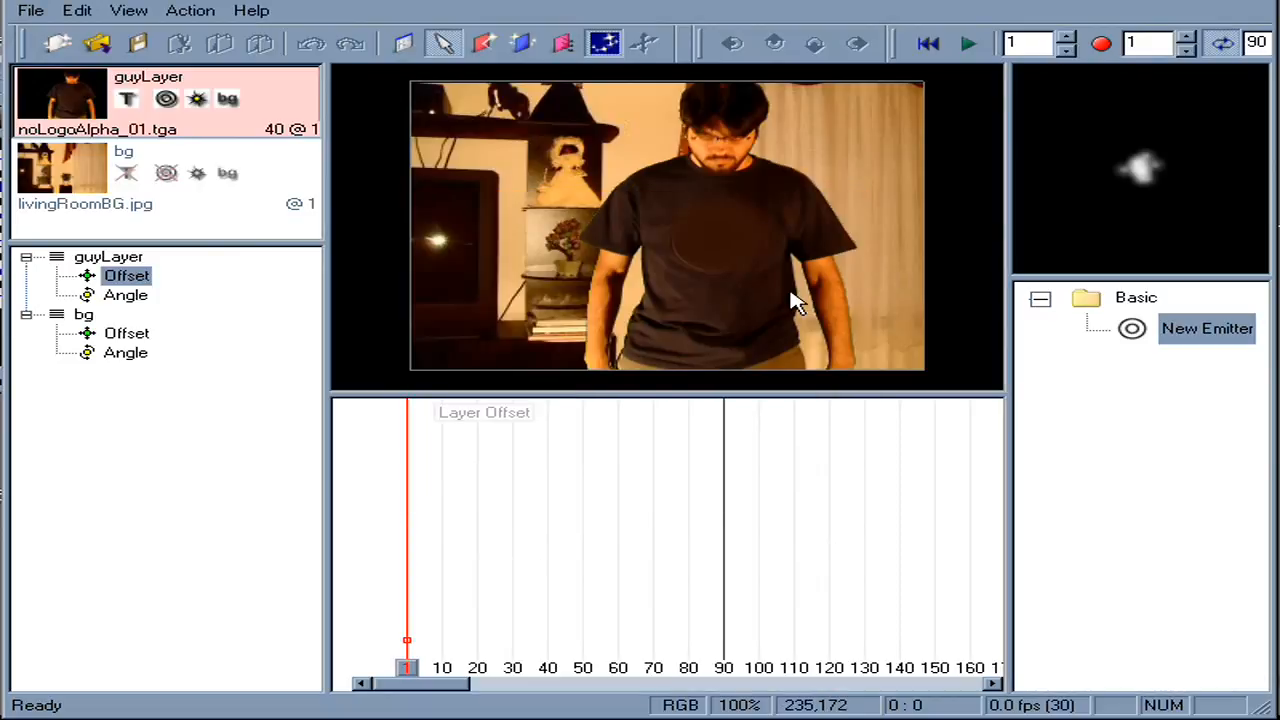
pyautogui.moveTo(422, 675); pyautogui.dragTo(551, 689)
pyautogui.moveTo(548, 690); pyautogui.dragTo(407, 688)
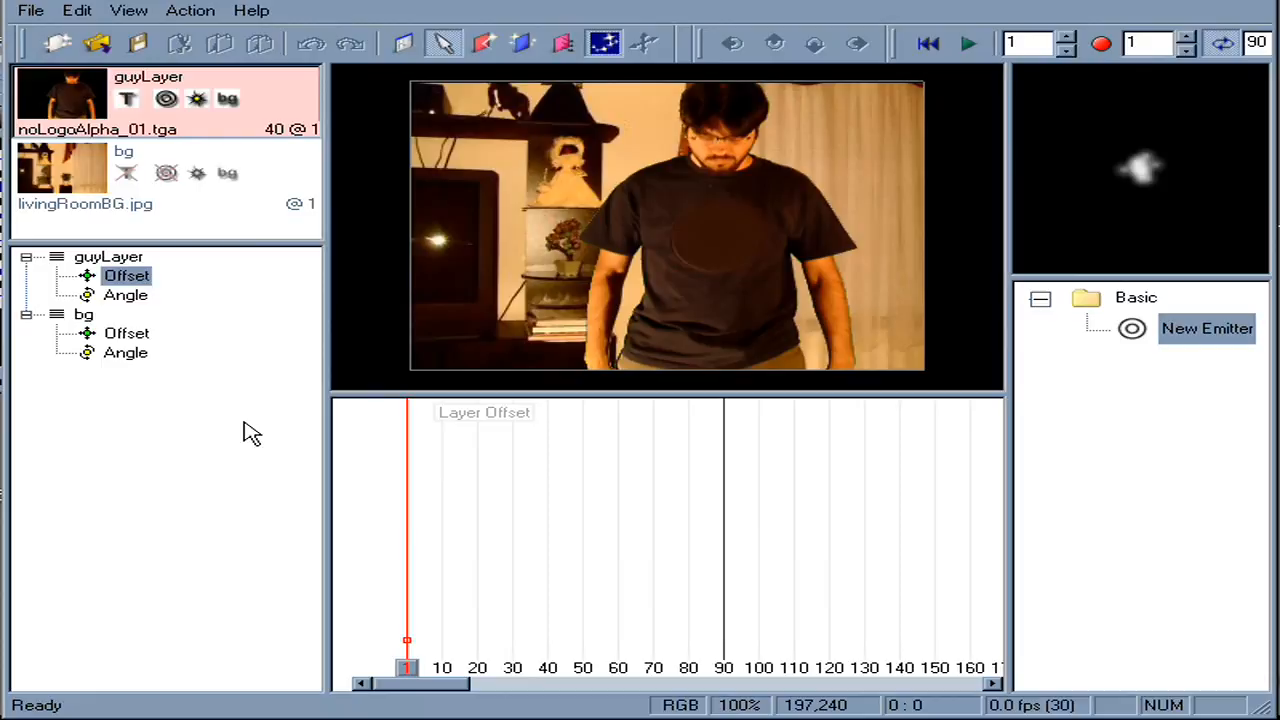
# Place a New Emitter on the man's chest at about 191,128, convert it to an area and stretch it around him about 170 pixels wide
pyautogui.click(1205, 330)
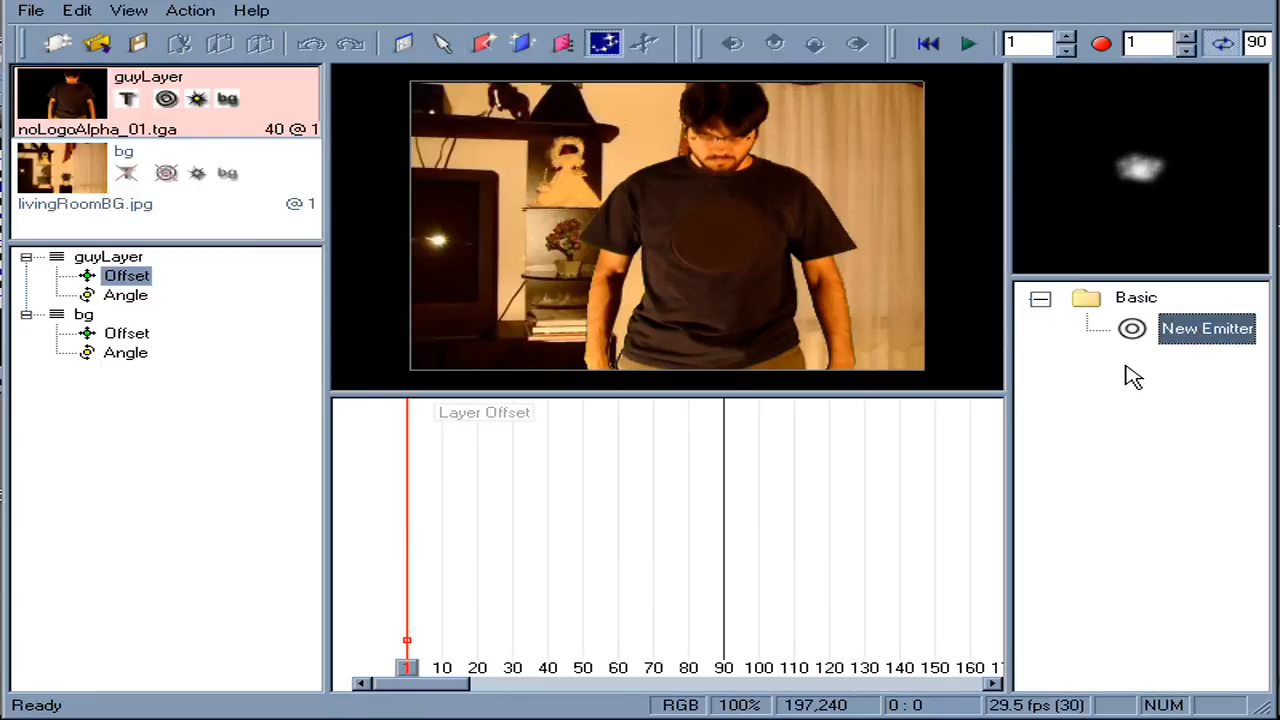
pyautogui.click(715, 237)
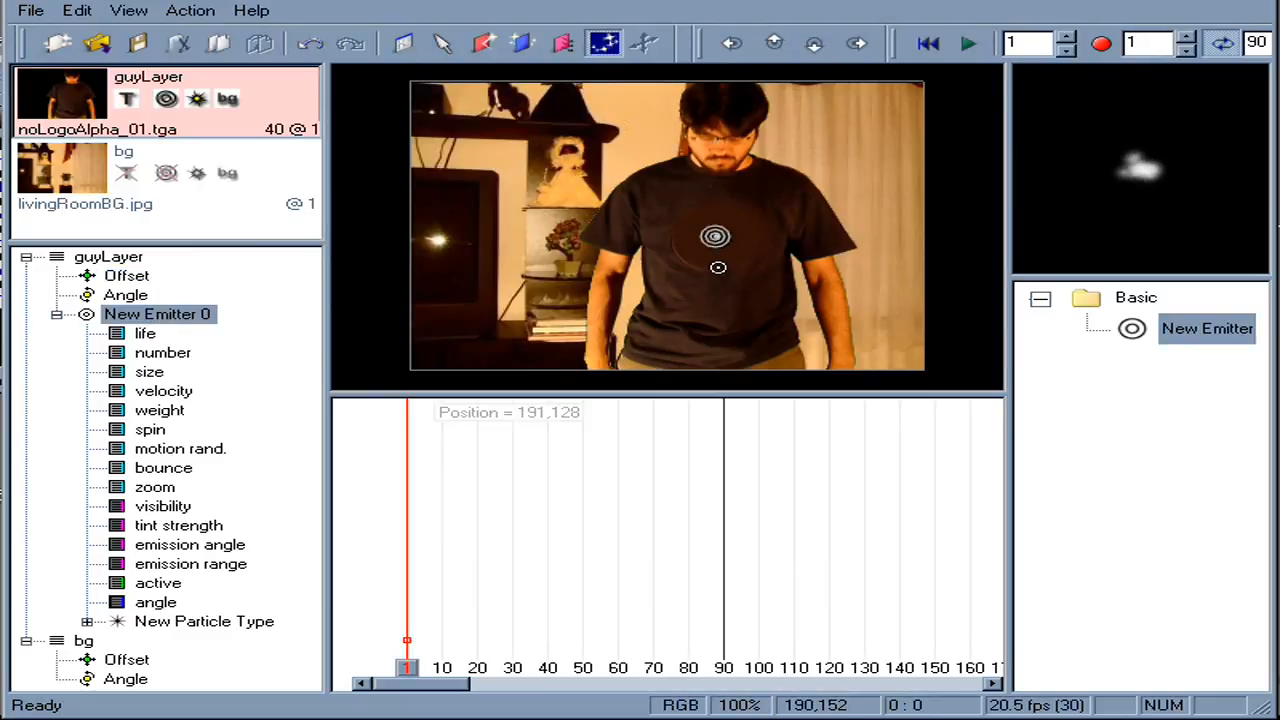
pyautogui.rightClick(716, 238)
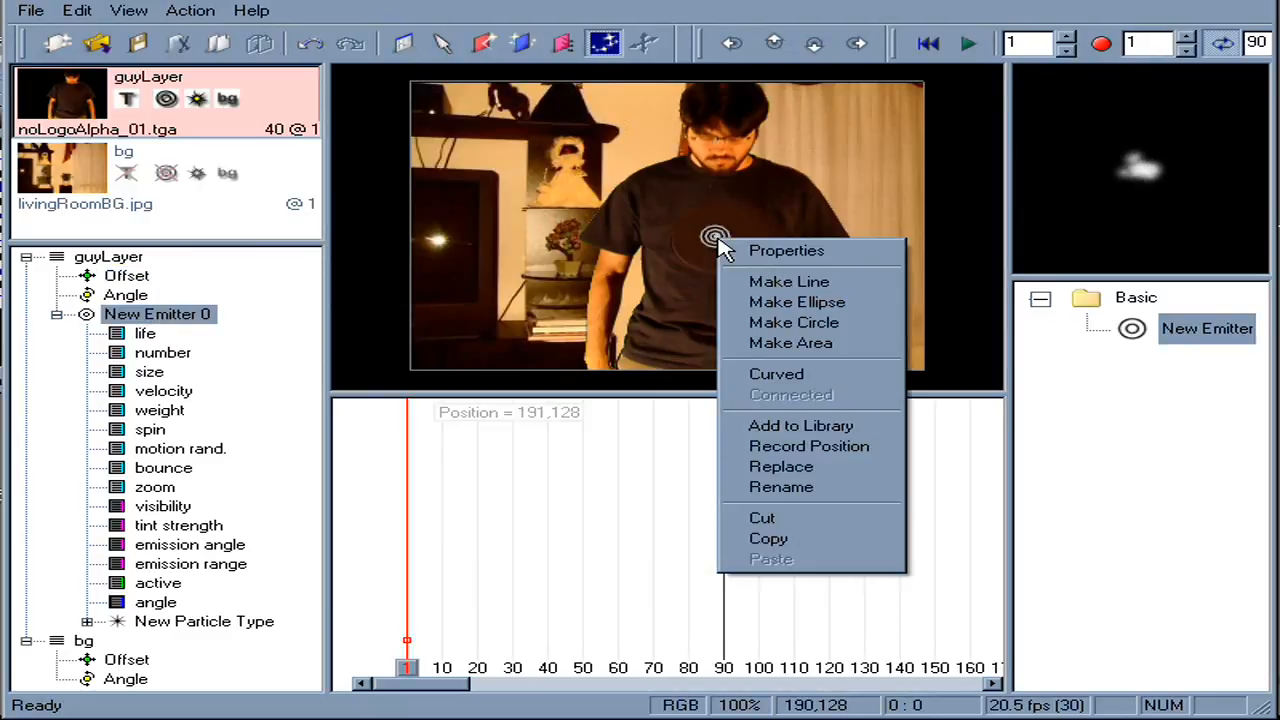
pyautogui.click(763, 343)
pyautogui.moveTo(851, 314); pyautogui.dragTo(853, 390)
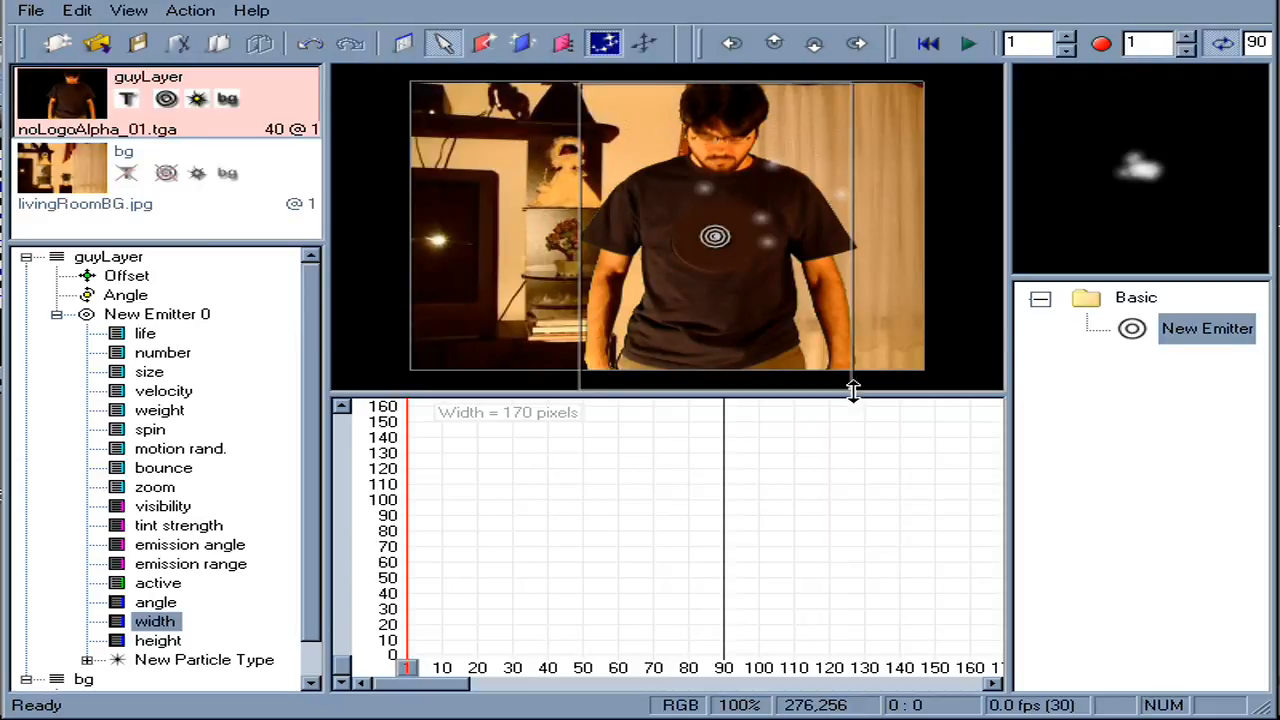
# Move the new emitter's active key to frame 34 and scrub ahead to frame 39
pyautogui.moveTo(450, 680)
pyautogui.mouseDown()
pyautogui.moveTo(491, 680)
pyautogui.moveTo(528, 710)
pyautogui.mouseUp()
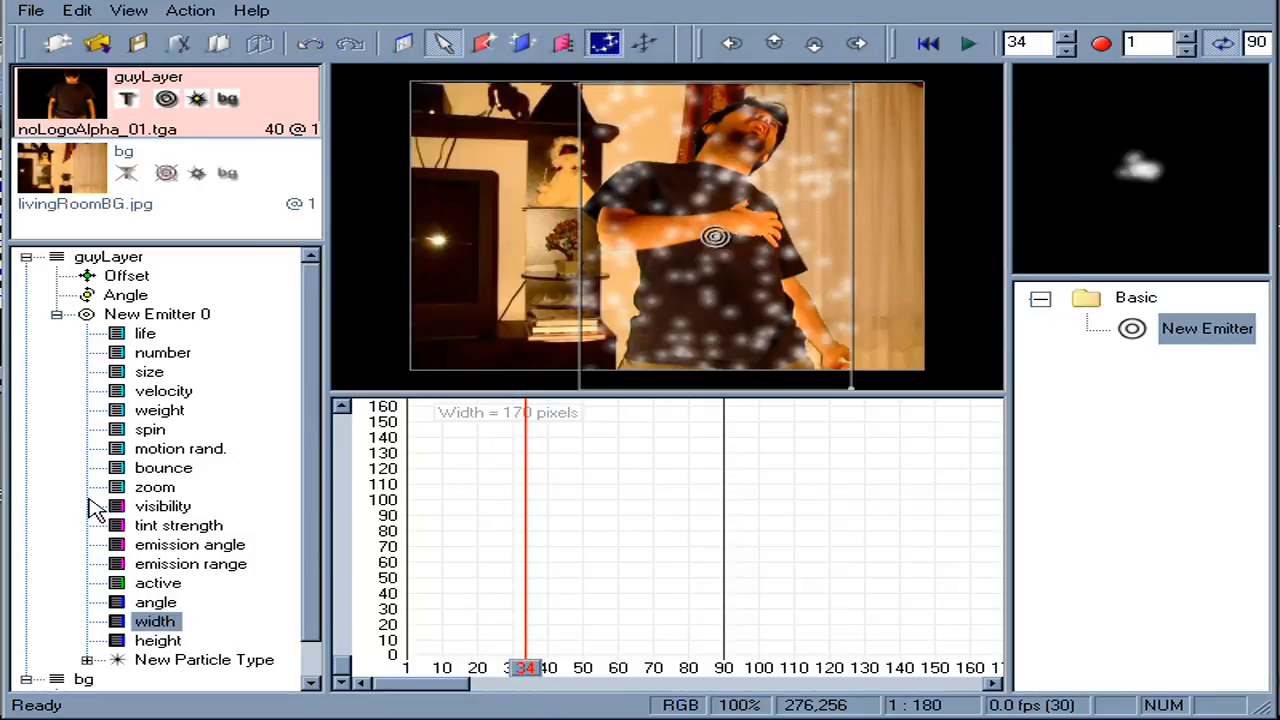
pyautogui.click(157, 583)
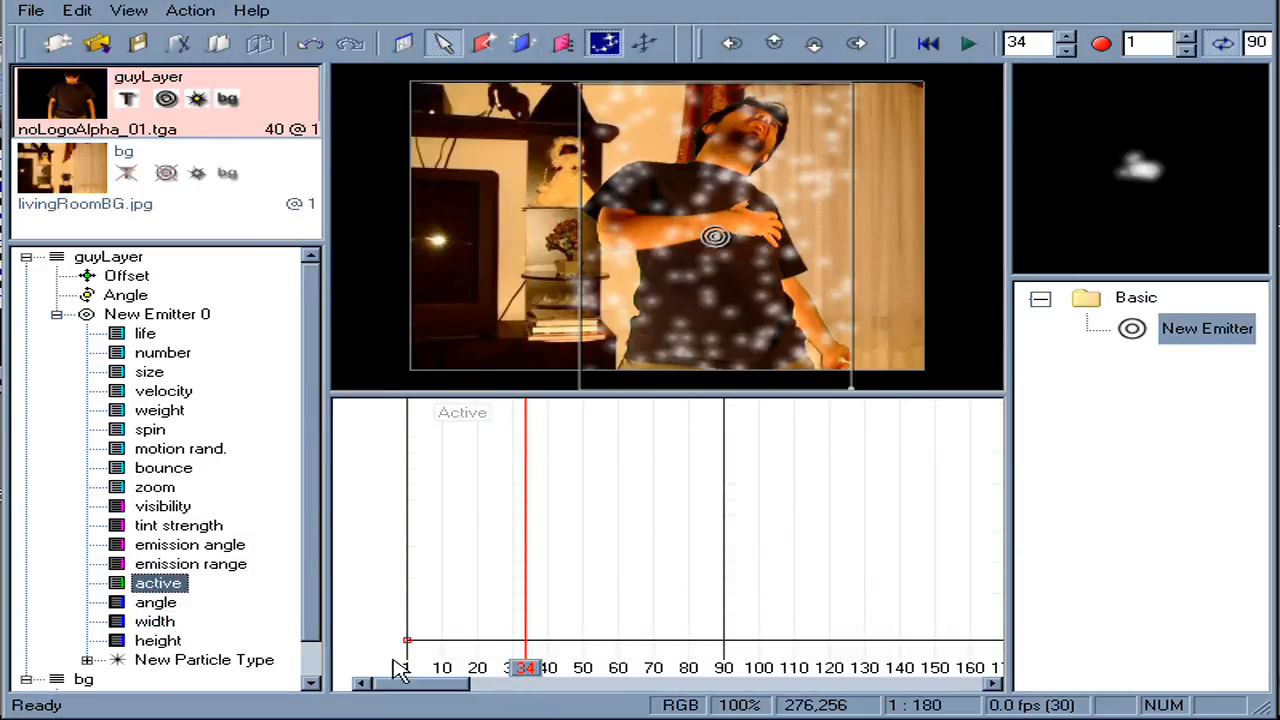
pyautogui.moveTo(409, 641); pyautogui.dragTo(525, 640)
pyautogui.moveTo(525, 687)
pyautogui.mouseDown()
pyautogui.moveTo(514, 687)
pyautogui.moveTo(545, 702)
pyautogui.mouseUp()
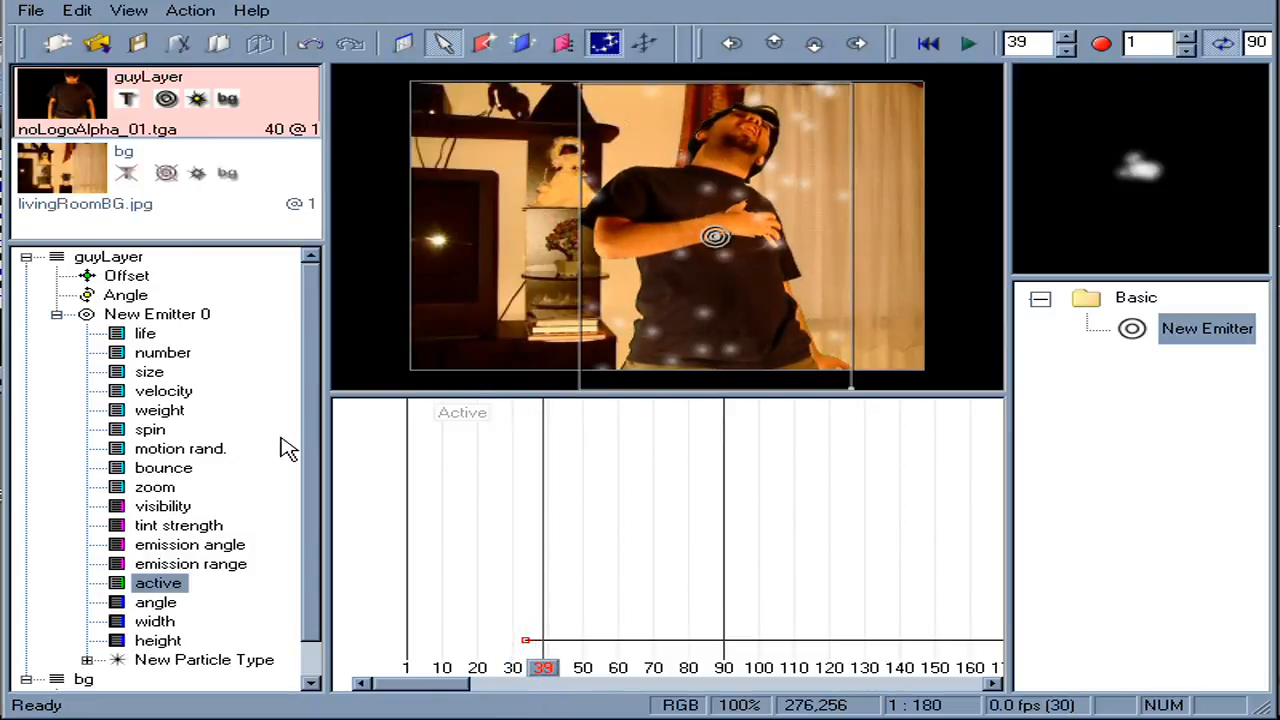
# Rename the emitter New Emitter 0 as disentegrate
pyautogui.rightClick(176, 356)
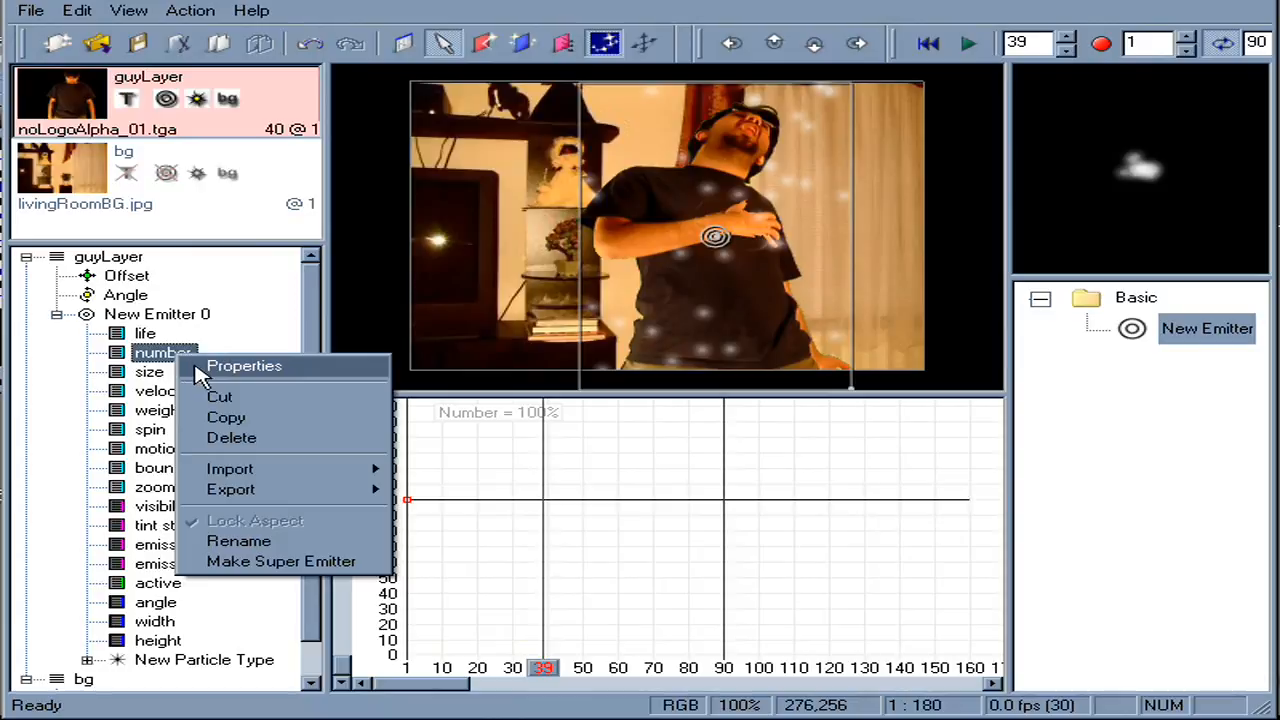
pyautogui.press('Escape')
pyautogui.click(200, 316)
pyautogui.press('F2')
pyautogui.write('disen')
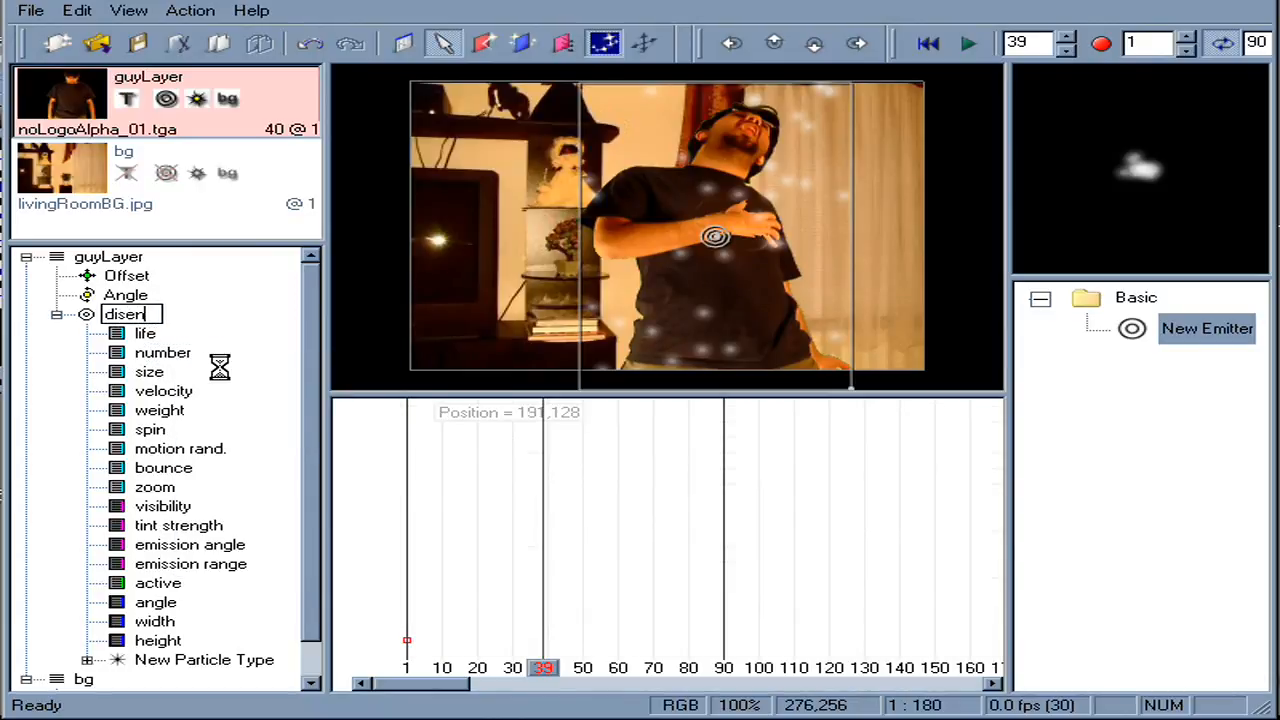
pyautogui.write('tegrate')
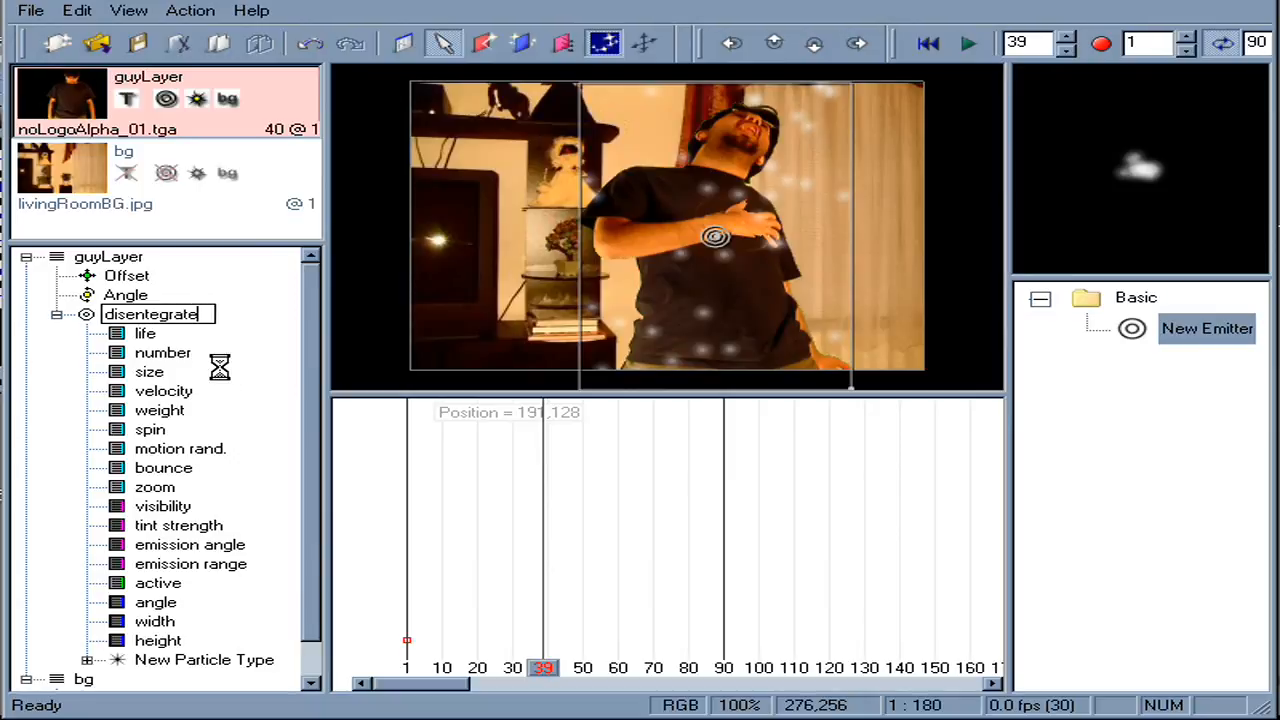
pyautogui.press('Return')
# In the emitter's properties, make New Particle Type get its color and transparency from the layer, and show an image in the preview
pyautogui.rightClick(177, 309)
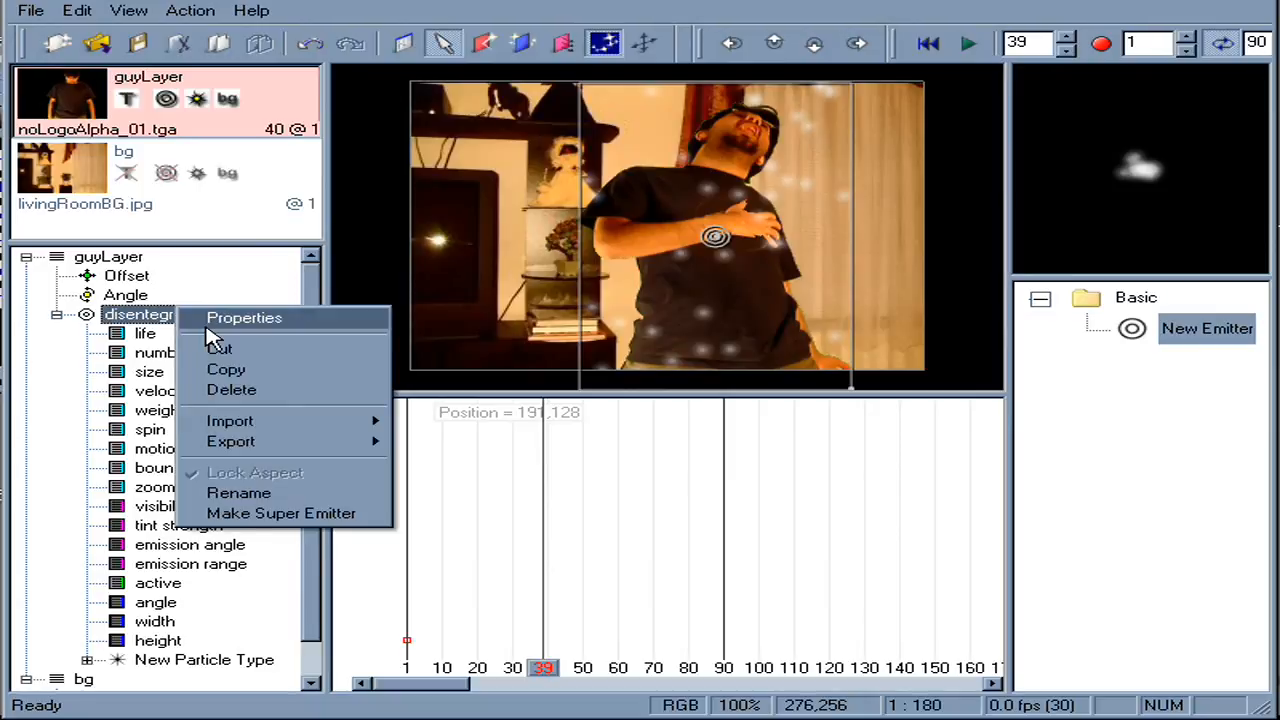
pyautogui.click(215, 318)
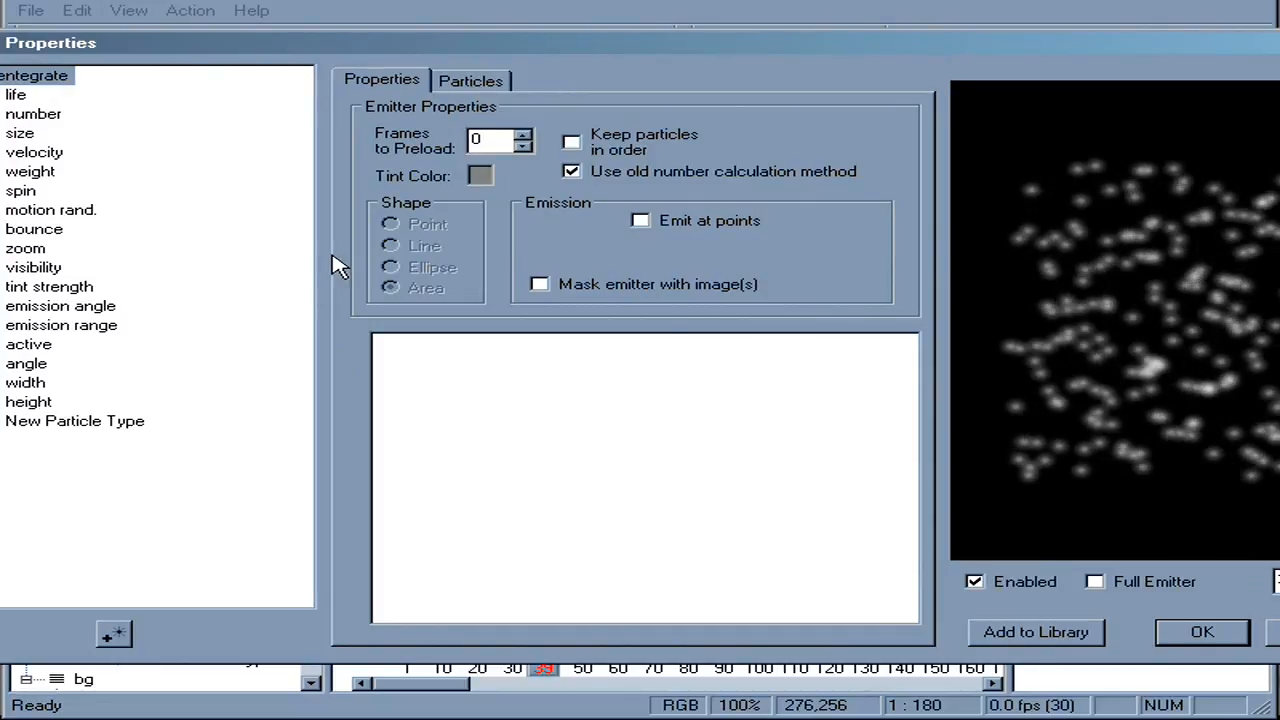
pyautogui.click(452, 80)
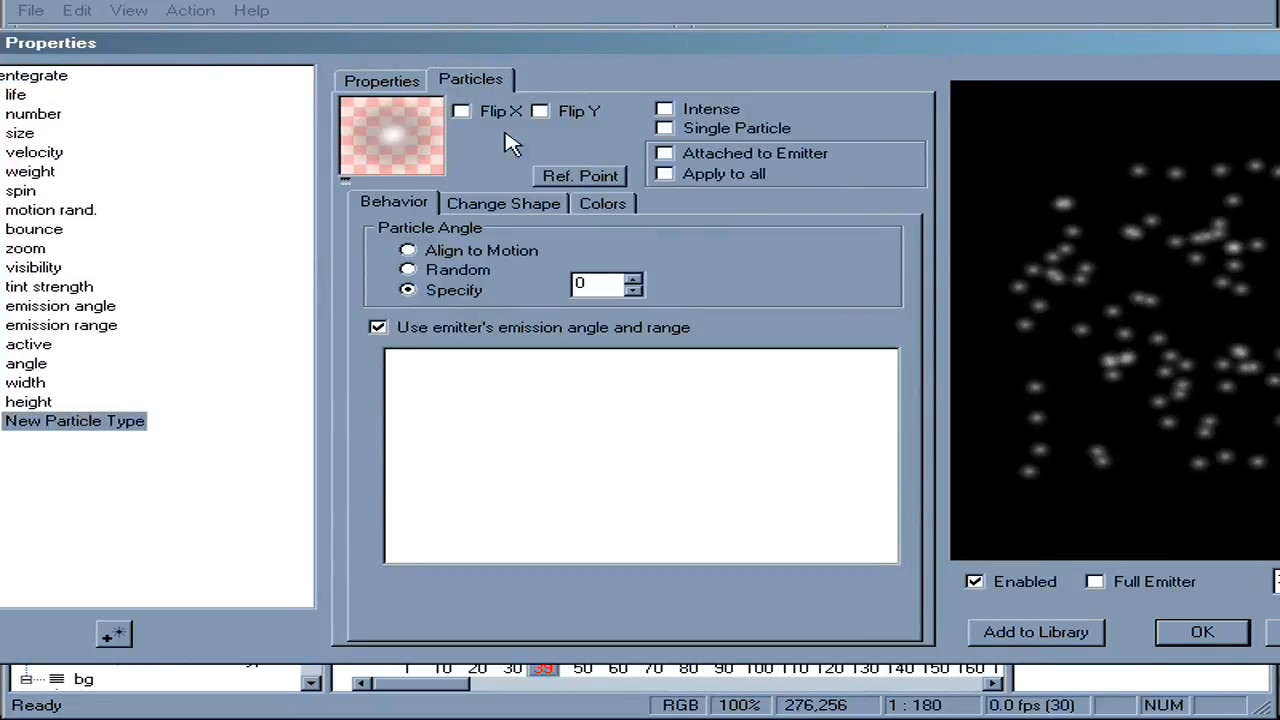
pyautogui.click(602, 203)
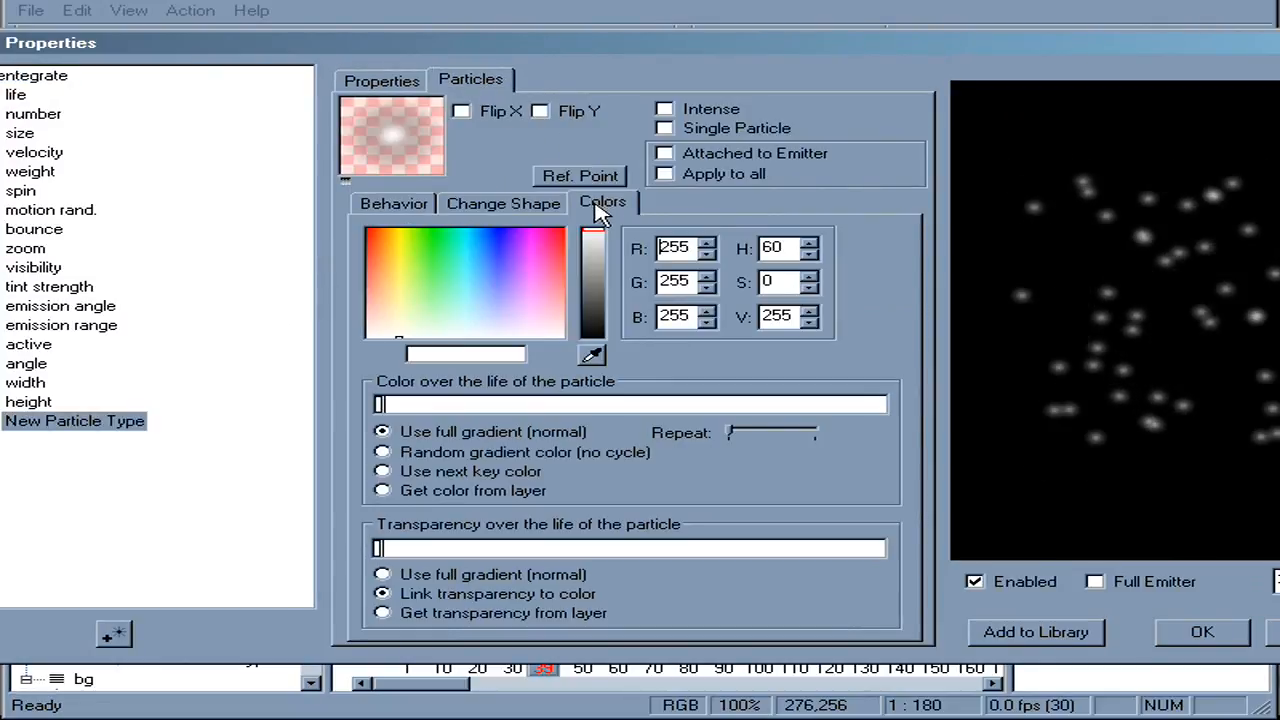
pyautogui.click(449, 491)
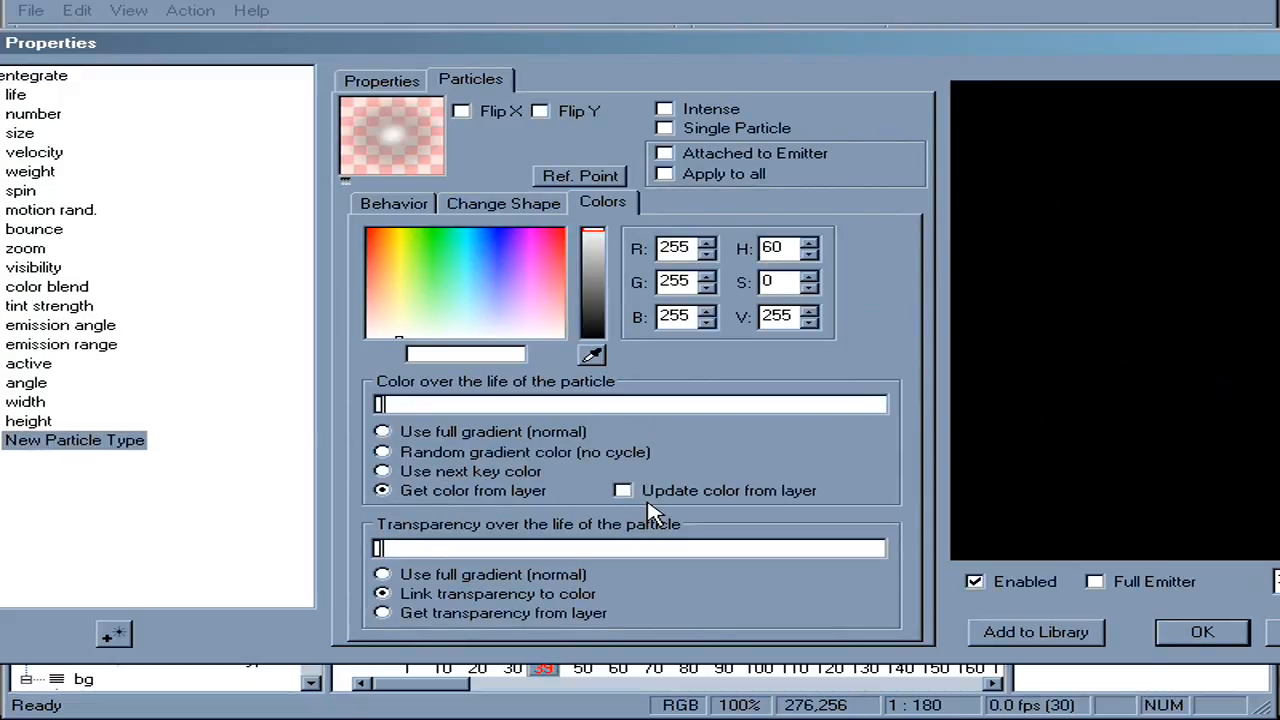
pyautogui.click(497, 620)
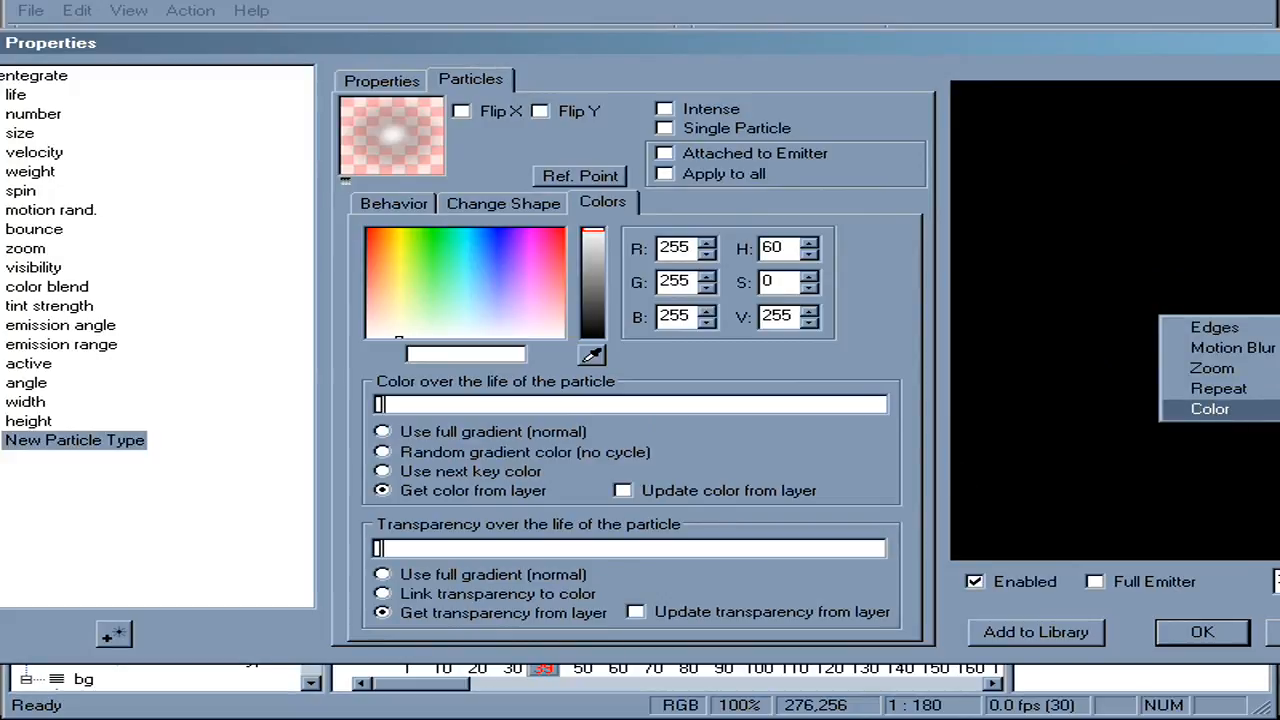
pyautogui.press('Return')
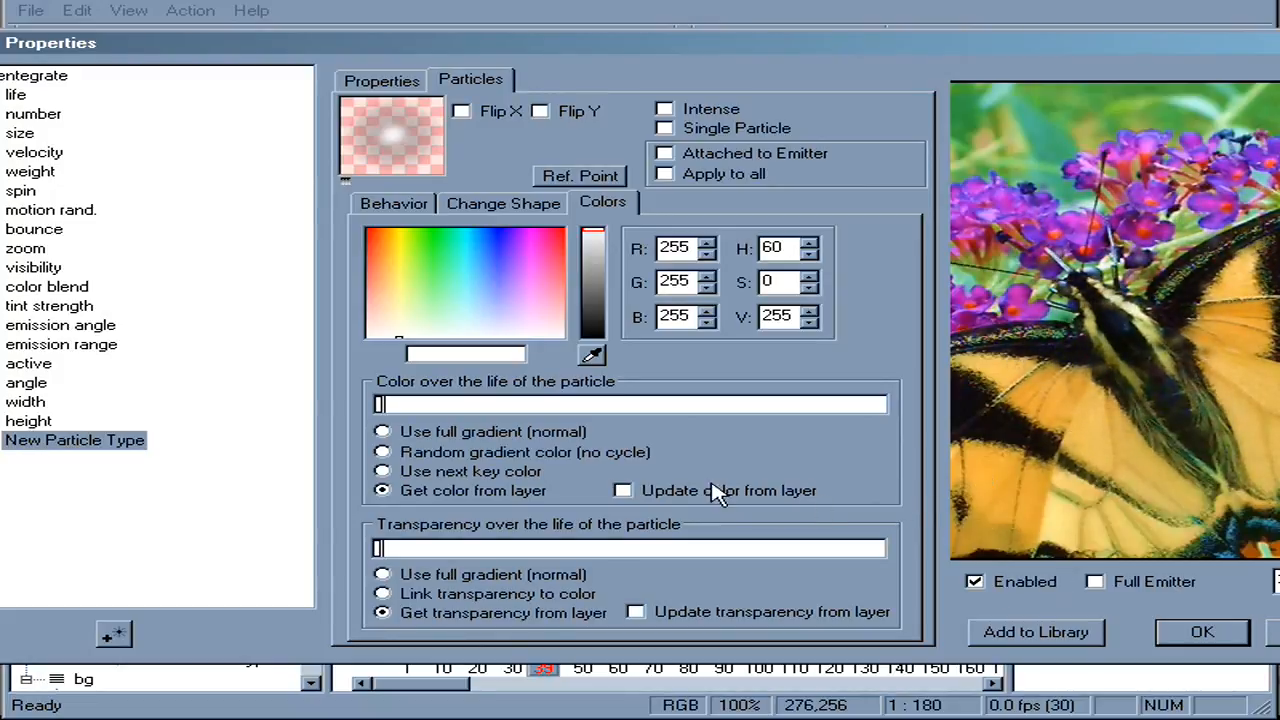
# Rename New Particle Type as disintegrate
pyautogui.click(78, 453)
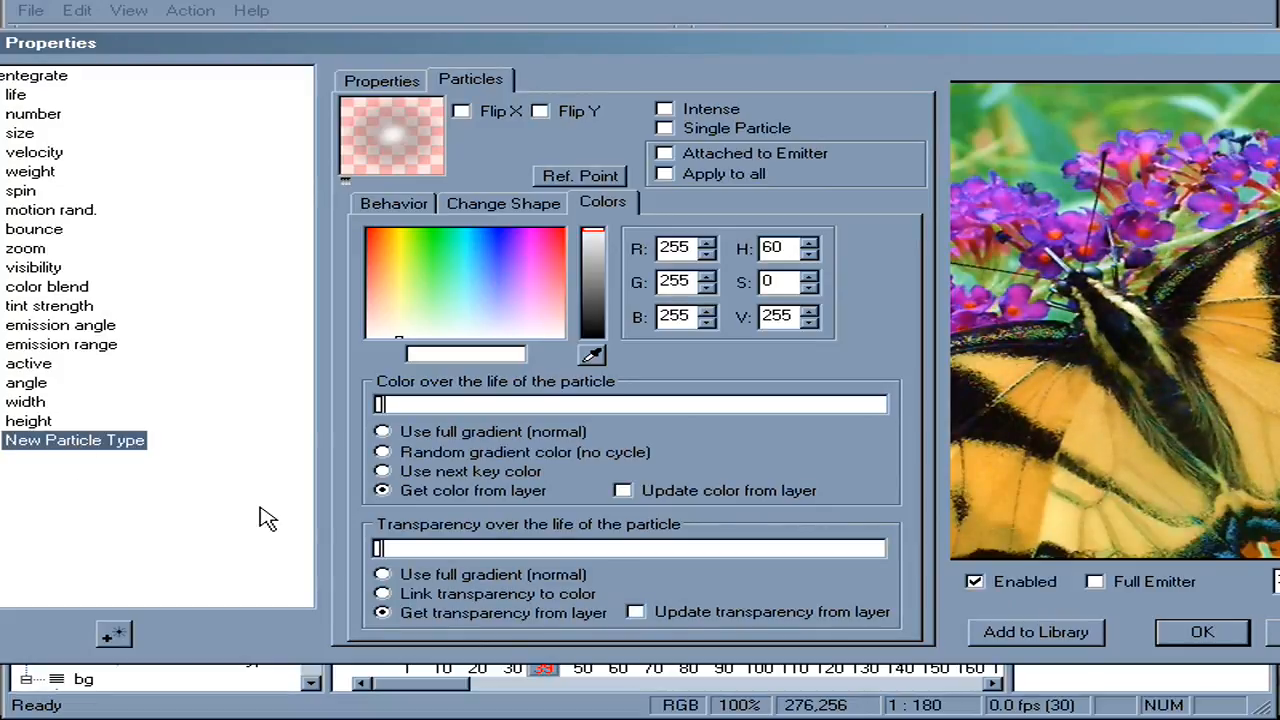
pyautogui.press('F2')
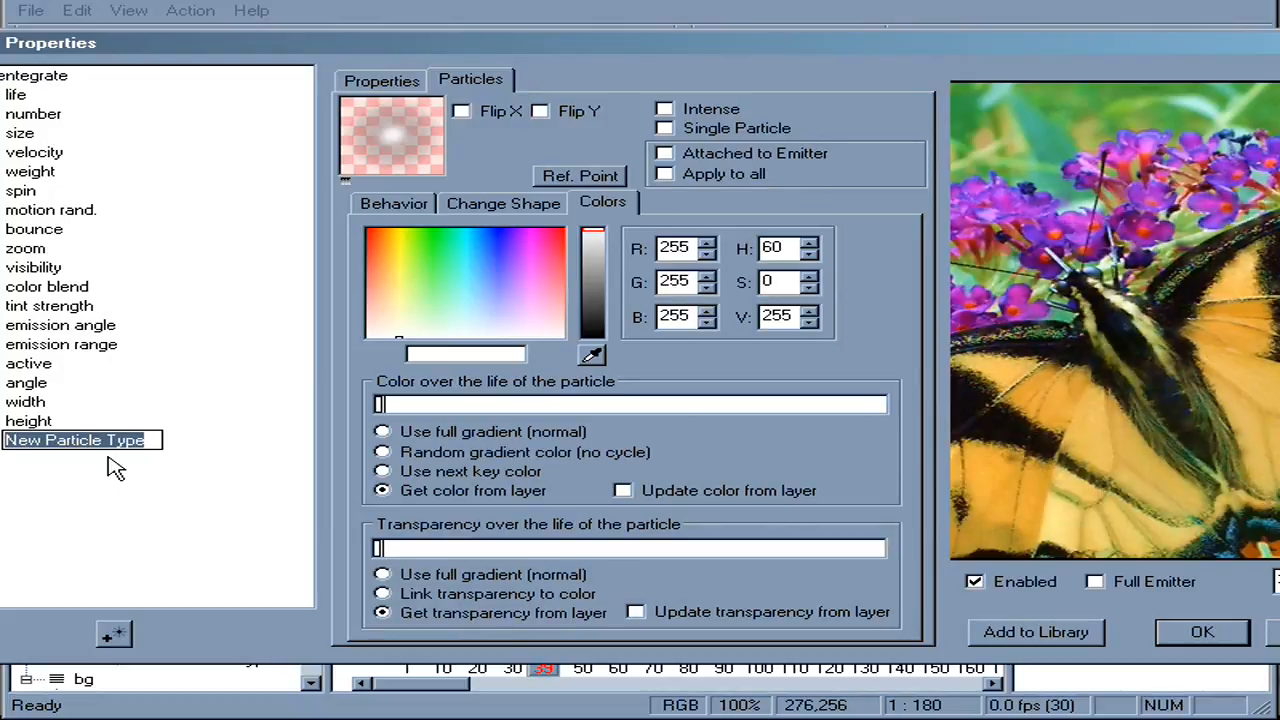
pyautogui.write('disintegrate')
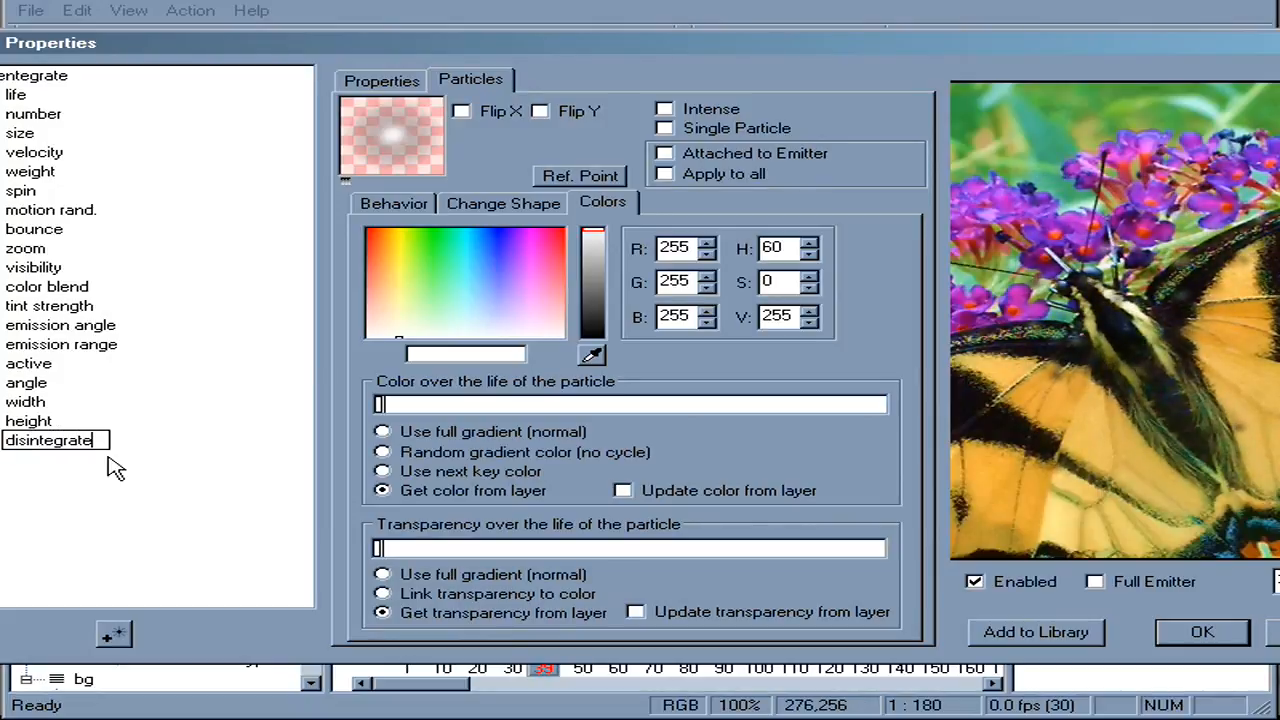
# Set the disintegrate particle's number to 60 and velocity to 0, and accept the emitter's properties
pyautogui.press('Return')
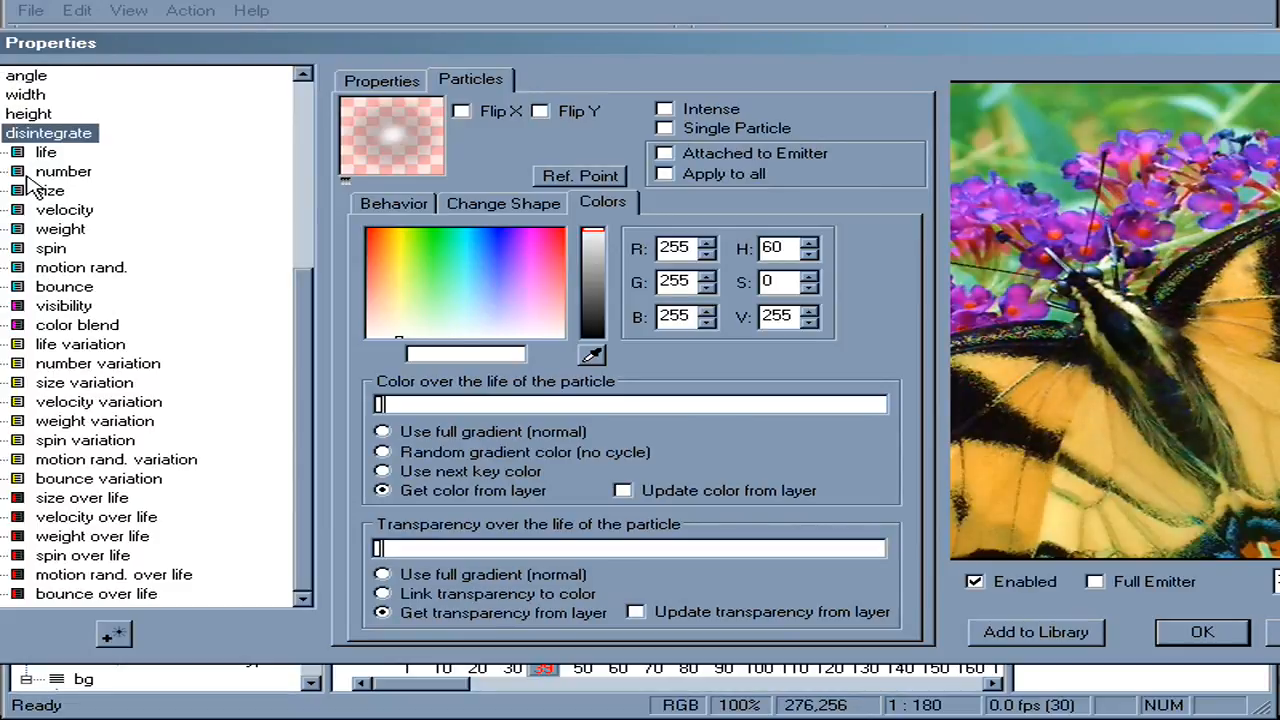
pyautogui.click(30, 173)
pyautogui.moveTo(444, 528); pyautogui.dragTo(441, 449)
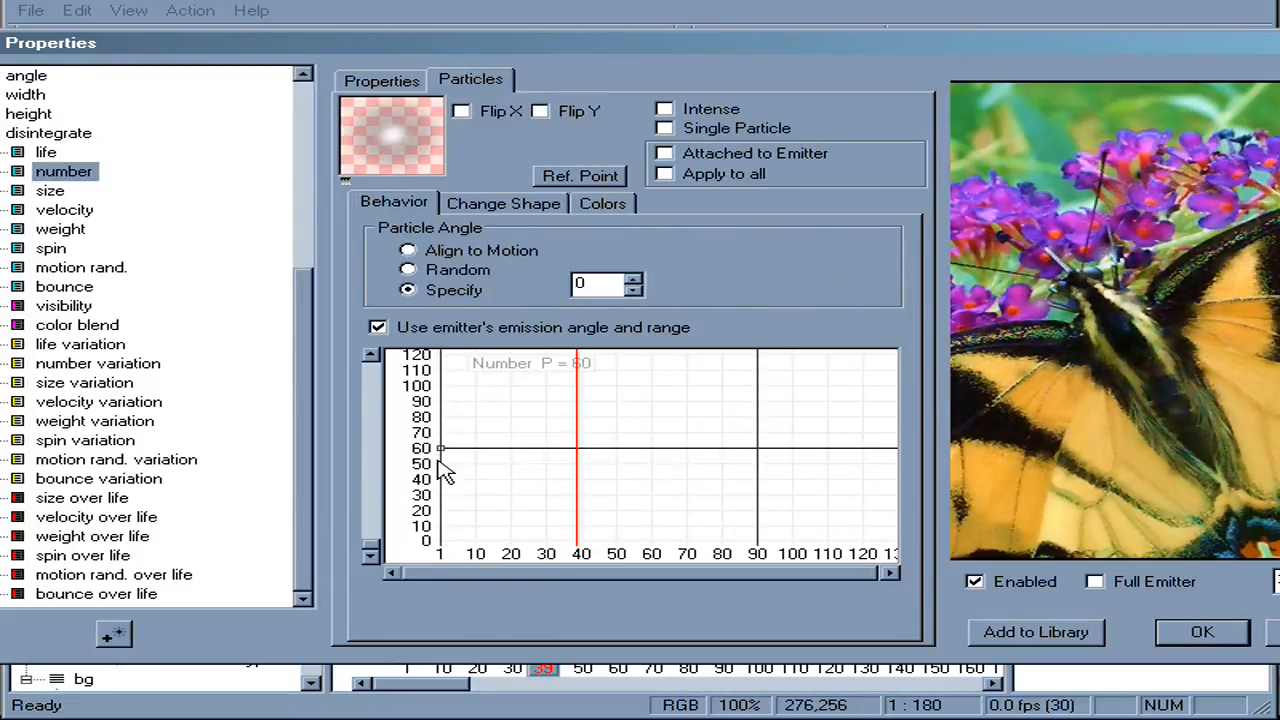
pyautogui.click(50, 210)
pyautogui.moveTo(459, 524); pyautogui.dragTo(460, 545)
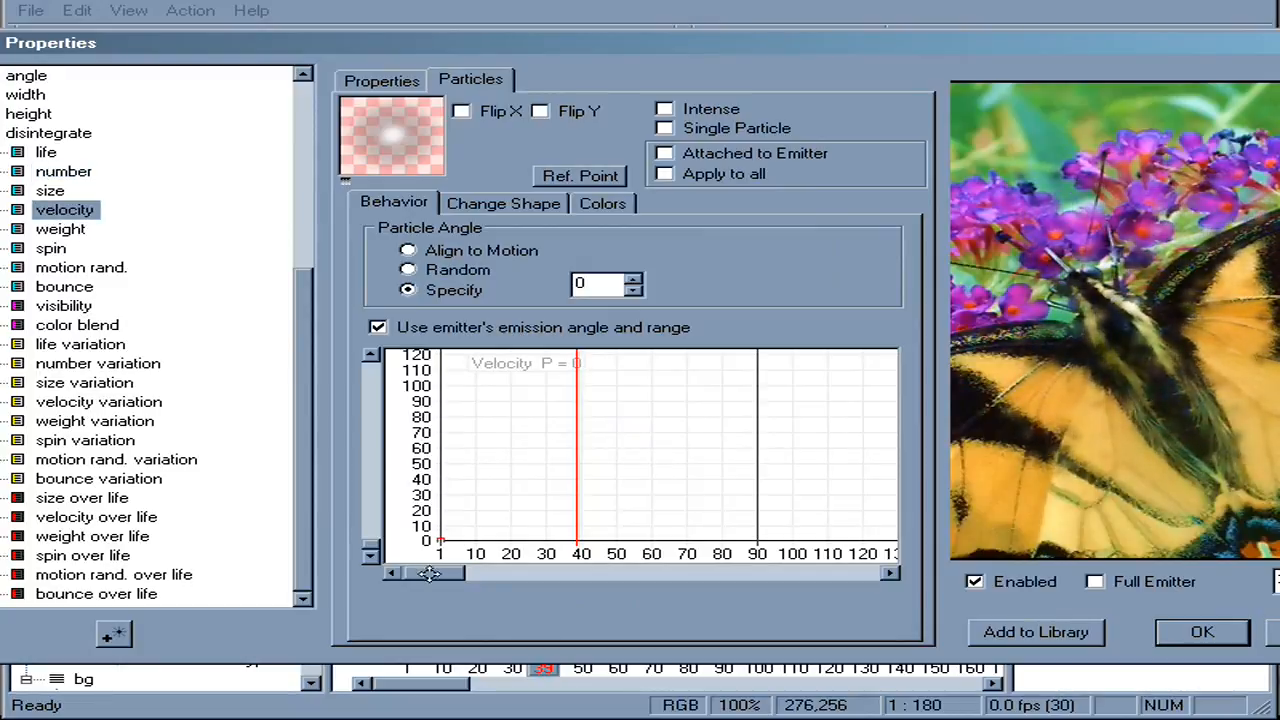
pyautogui.click(1222, 643)
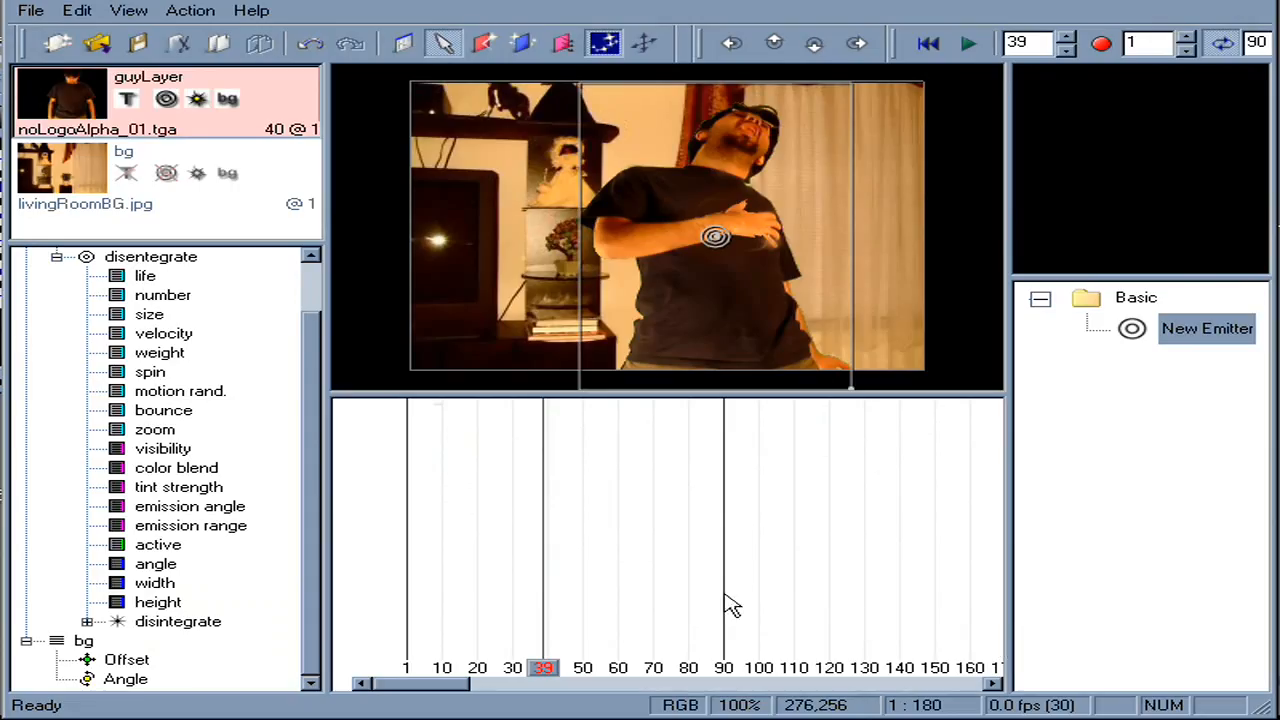
# Play the animation from the first frame and scrub to frame 40
pyautogui.click(928, 42)
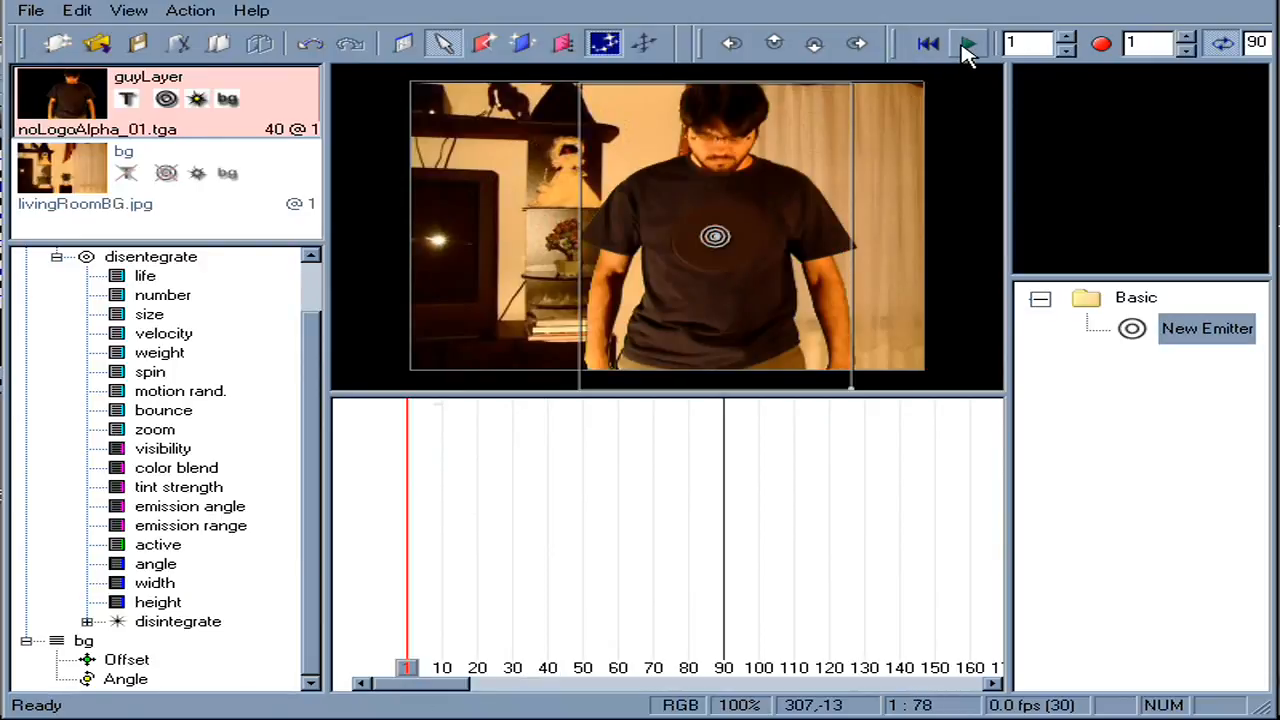
pyautogui.click(968, 43)
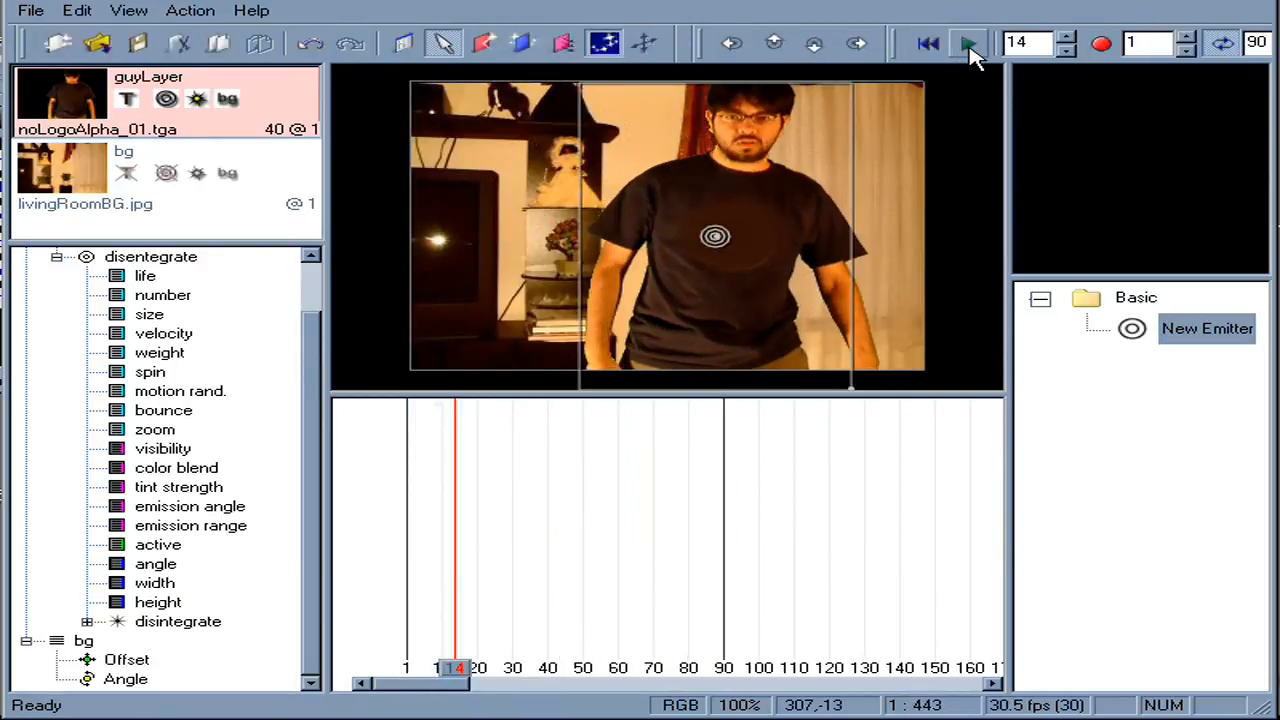
pyautogui.moveTo(580, 674); pyautogui.dragTo(553, 707)
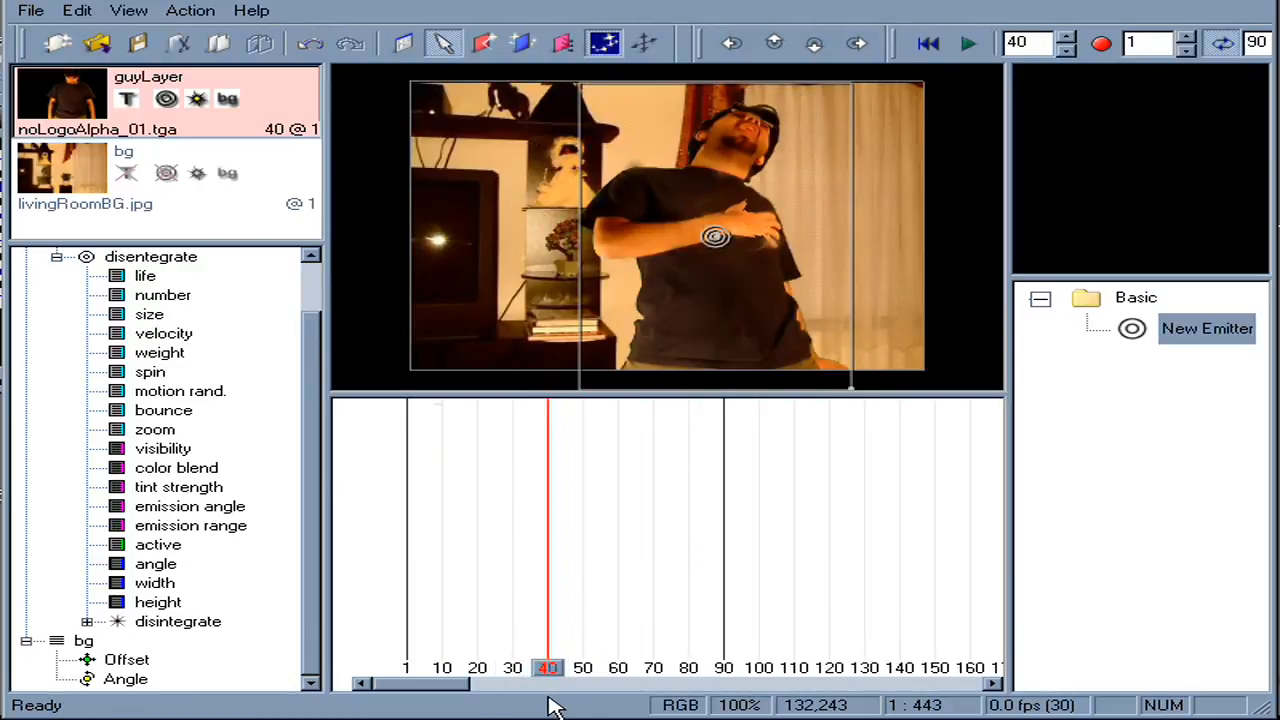
# Key the emitter's number curve to hold 100% until frame 40 and drop to 0 right after it
pyautogui.click(163, 295)
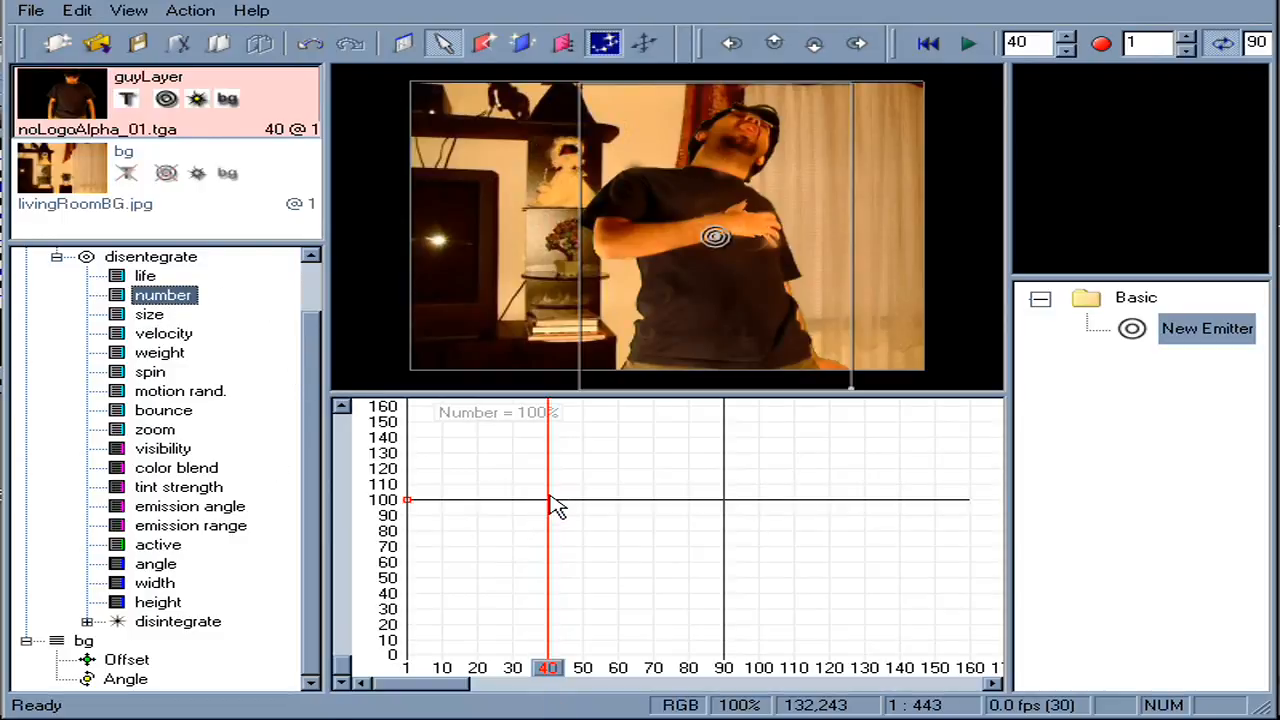
pyautogui.moveTo(547, 501); pyautogui.dragTo(481, 703)
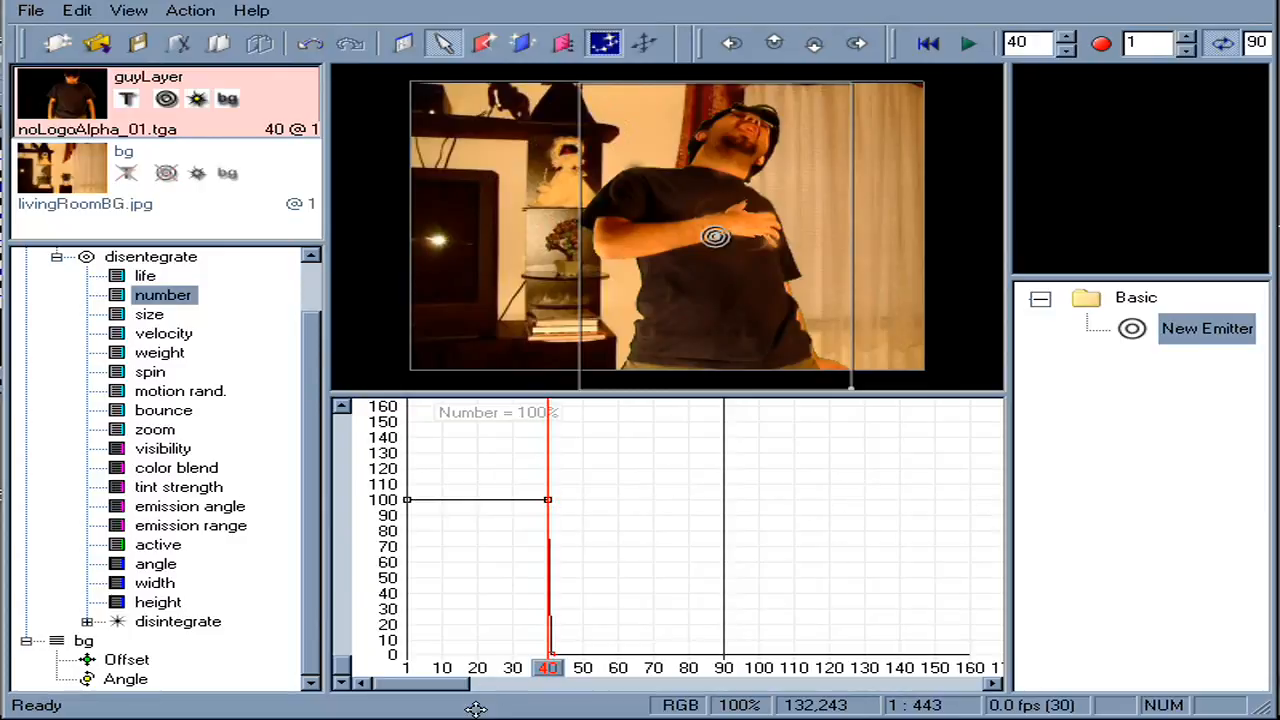
pyautogui.moveTo(541, 668)
pyautogui.mouseDown()
pyautogui.moveTo(537, 683)
pyautogui.moveTo(600, 710)
pyautogui.moveTo(457, 682)
pyautogui.moveTo(440, 697)
pyautogui.mouseUp()
# Set the life of the disintegrate particle type to 13
pyautogui.click(150, 622)
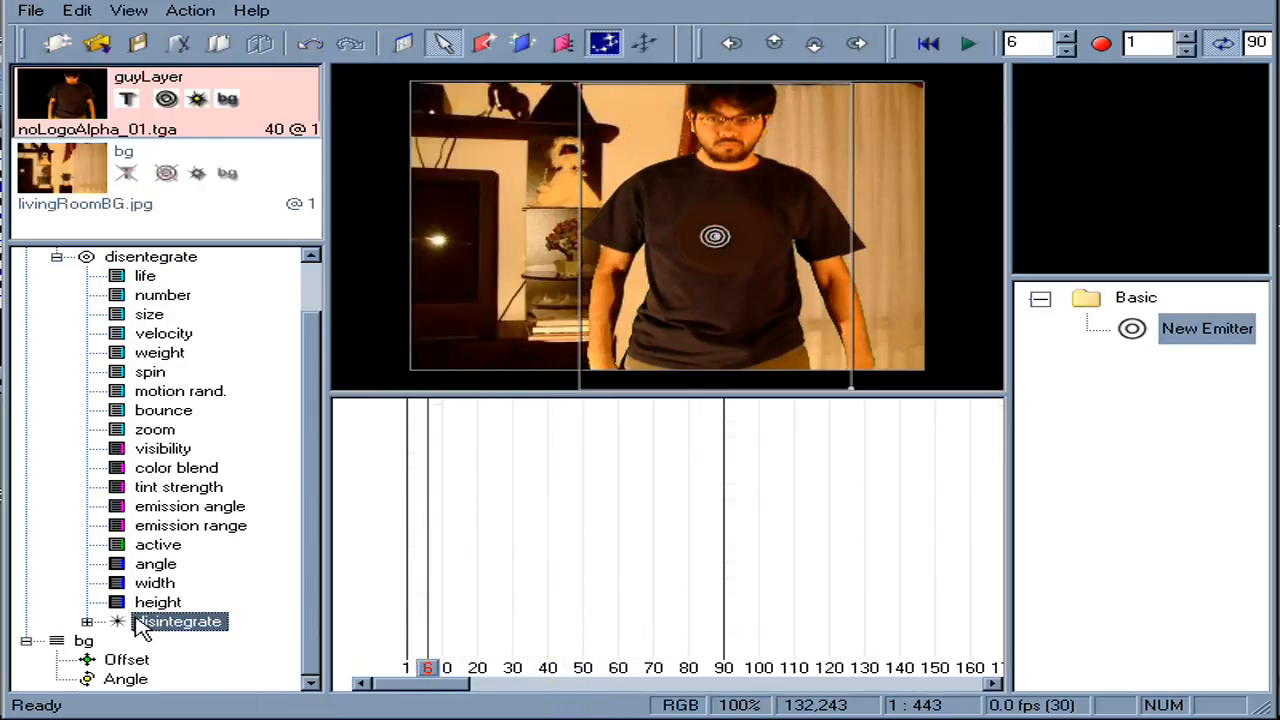
pyautogui.click(87, 622)
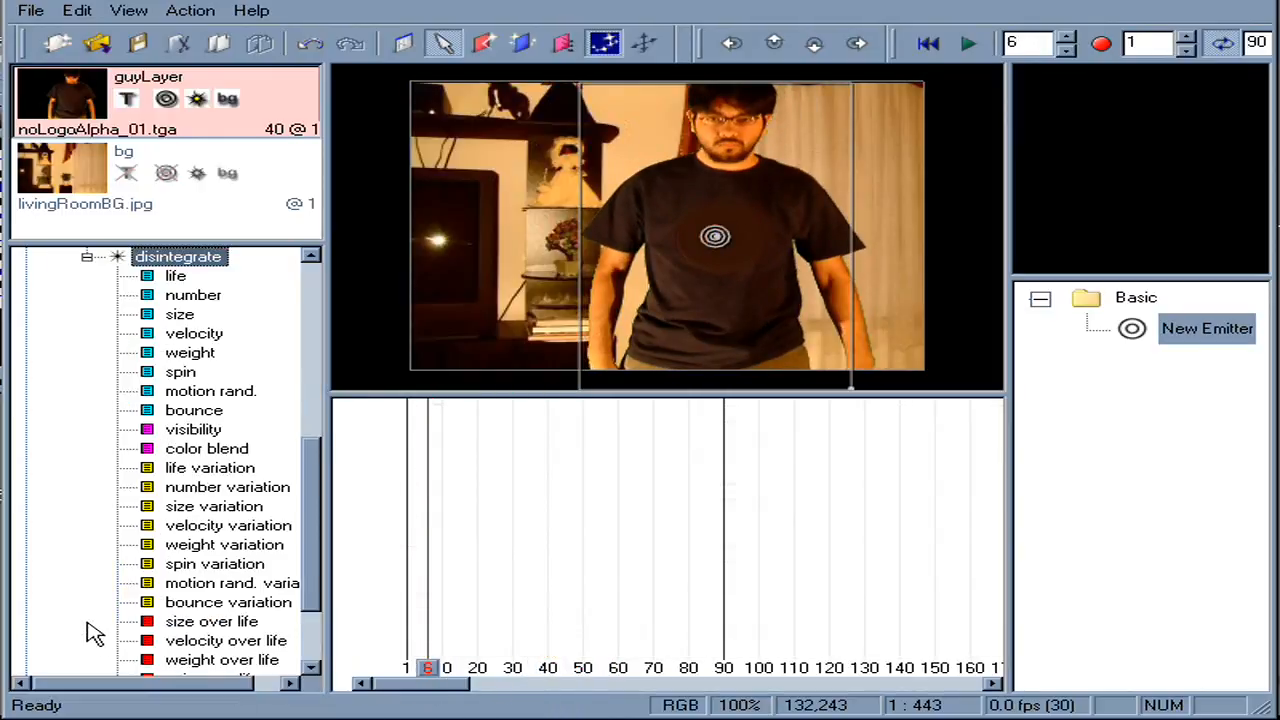
pyautogui.click(177, 316)
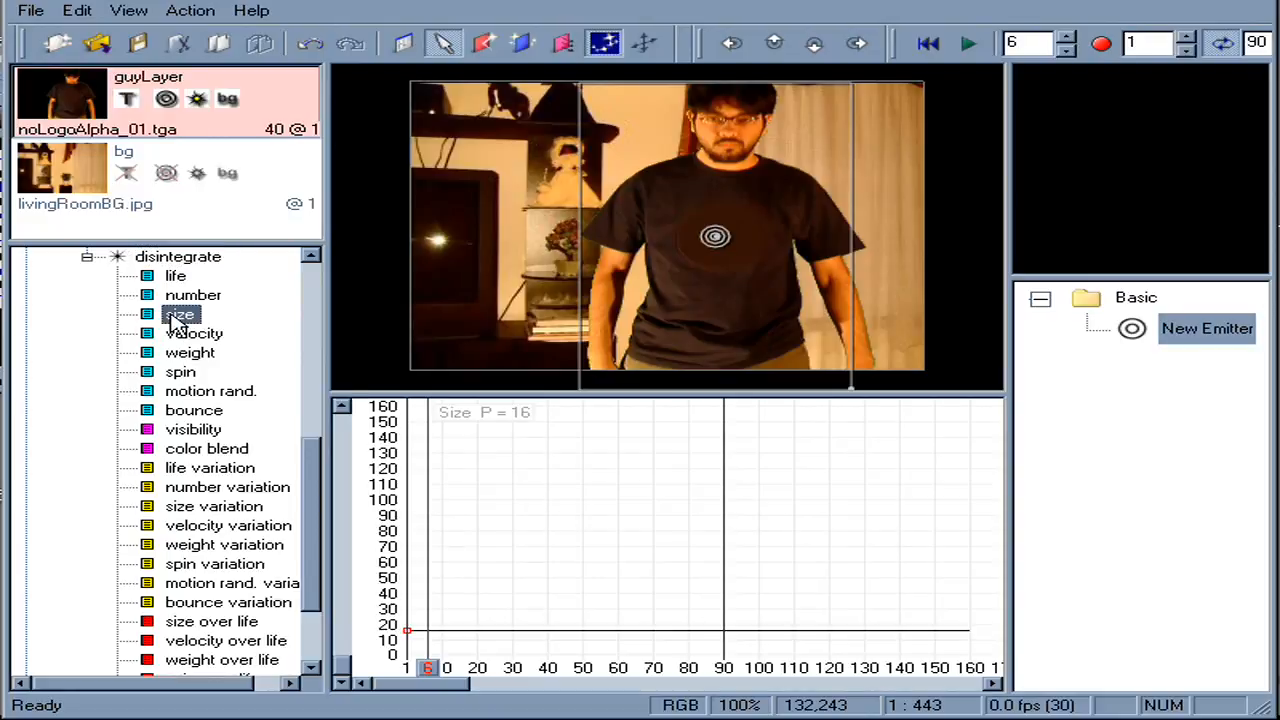
pyautogui.click(176, 274)
pyautogui.moveTo(407, 640); pyautogui.dragTo(397, 634)
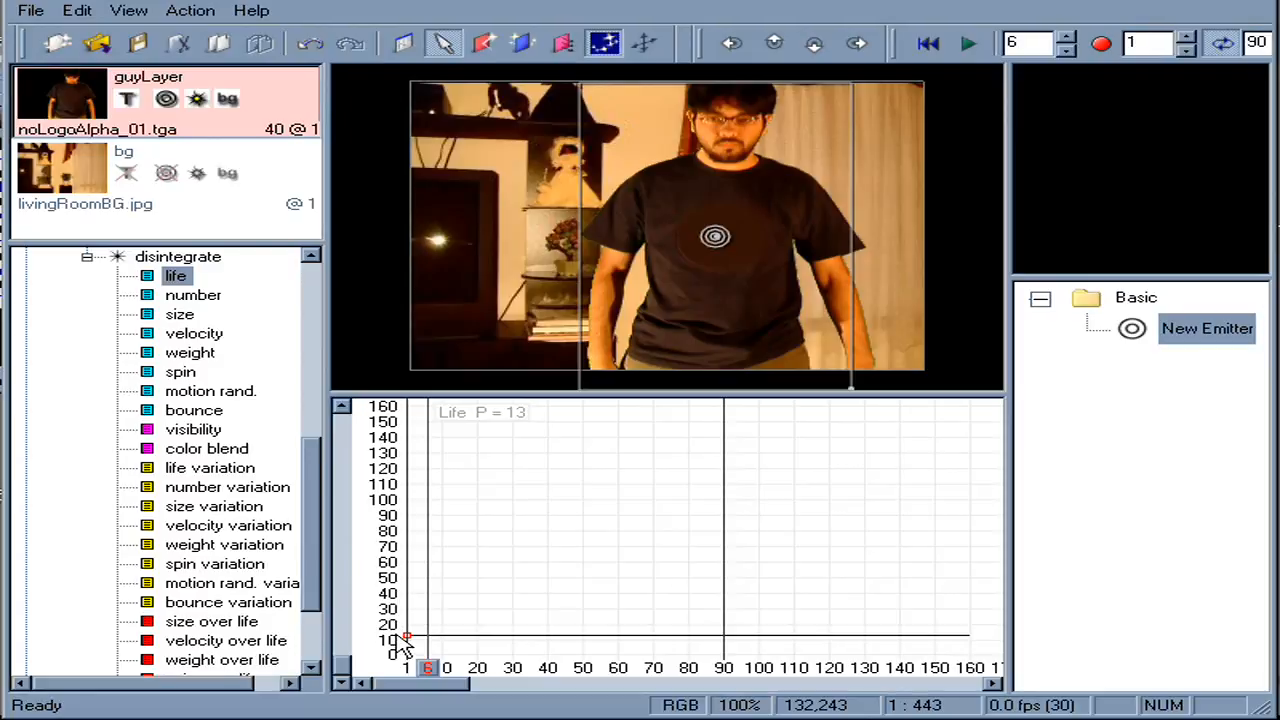
# Adjust the disintegrate particle's size, set its number to 500, and check the particles around frame 42
pyautogui.click(180, 315)
pyautogui.moveTo(405, 633)
pyautogui.mouseDown()
pyautogui.moveTo(403, 648)
pyautogui.moveTo(443, 677)
pyautogui.moveTo(534, 686)
pyautogui.moveTo(562, 703)
pyautogui.mouseUp()
pyautogui.click(200, 298)
pyautogui.moveTo(410, 568); pyautogui.dragTo(325, 420)
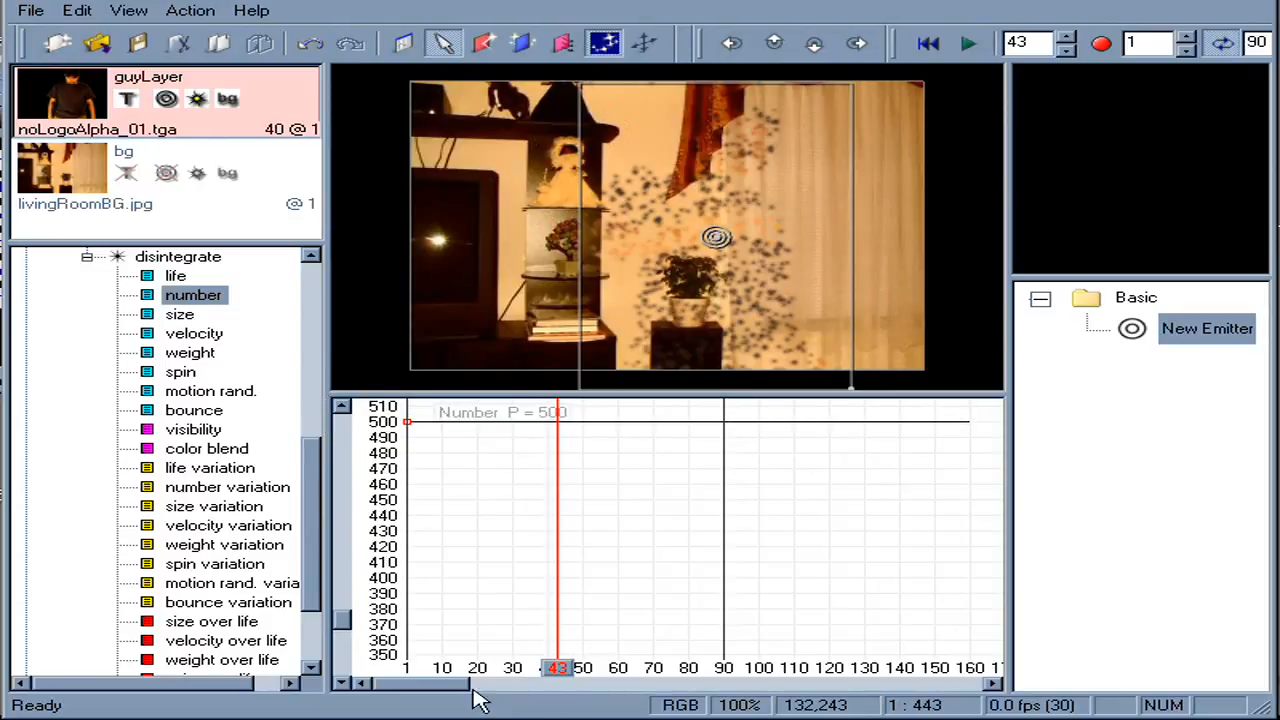
pyautogui.moveTo(560, 675)
pyautogui.mouseDown()
pyautogui.moveTo(524, 674)
pyautogui.moveTo(560, 690)
pyautogui.mouseUp()
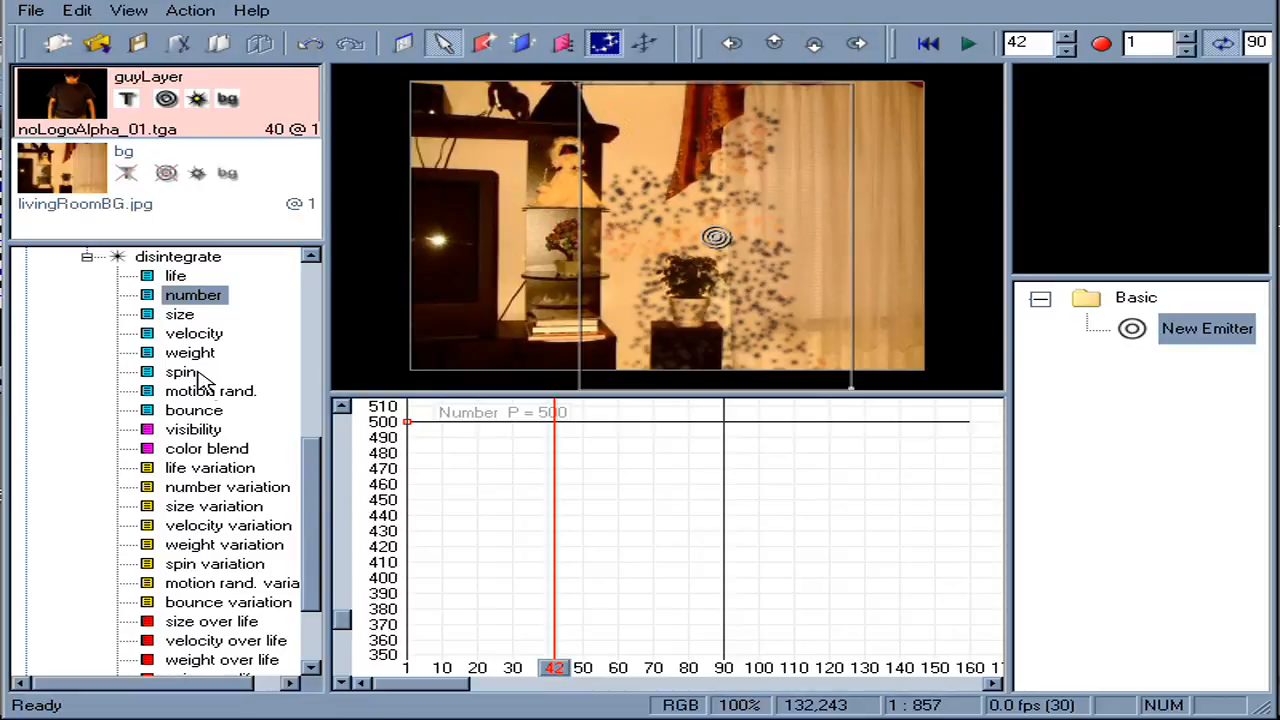
# Set the disintegrate particle's weight to 94 and scrub the animation to frame 37
pyautogui.click(195, 335)
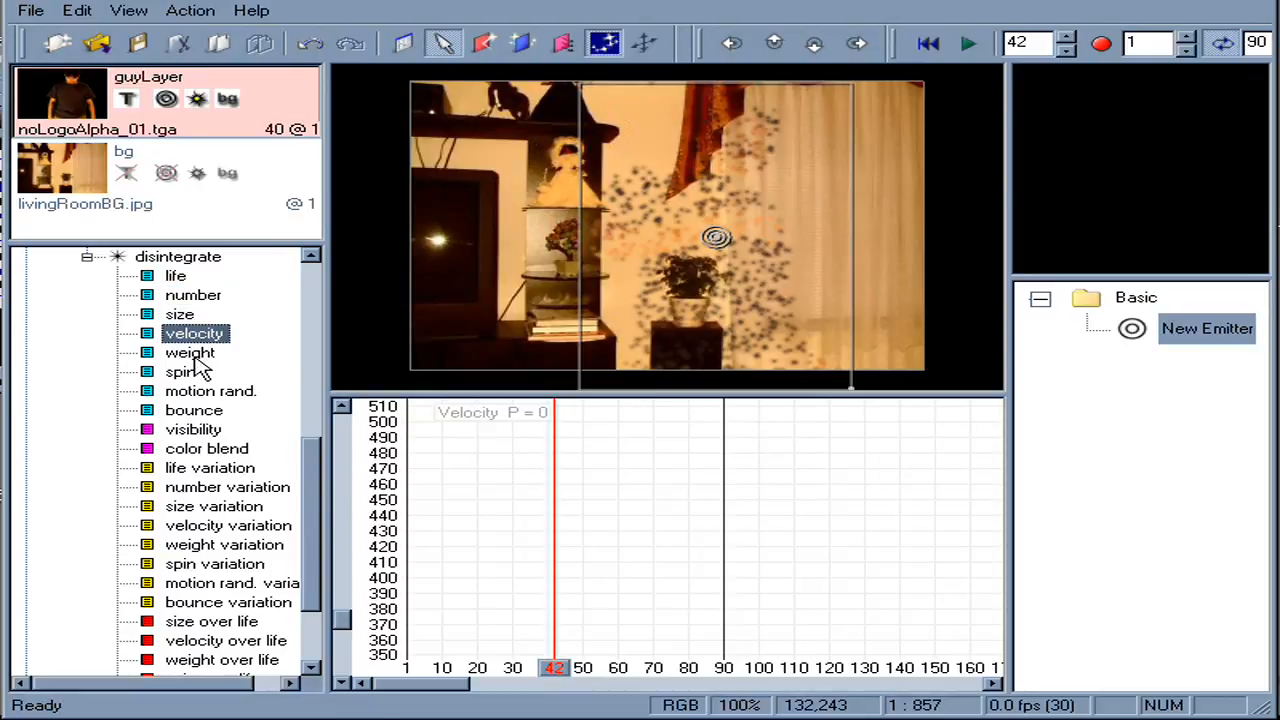
pyautogui.click(192, 355)
pyautogui.moveTo(347, 533)
pyautogui.mouseDown()
pyautogui.moveTo(346, 606)
pyautogui.moveTo(347, 553)
pyautogui.mouseUp()
pyautogui.moveTo(407, 593); pyautogui.dragTo(385, 445)
pyautogui.moveTo(527, 665); pyautogui.dragTo(537, 718)
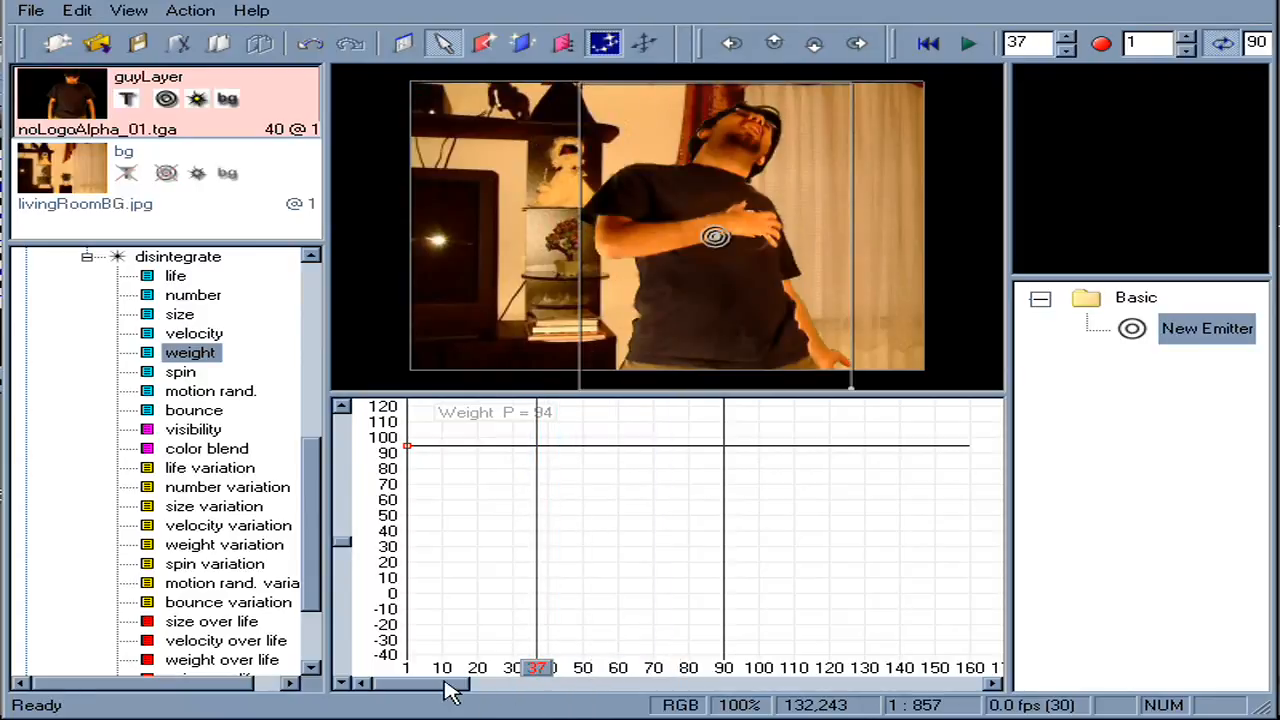
# Set the disintegrate particle's velocity to 7 and check the motion up to frame 46
pyautogui.click(194, 335)
pyautogui.moveTo(408, 656); pyautogui.dragTo(410, 641)
pyautogui.moveTo(527, 678); pyautogui.dragTo(575, 703)
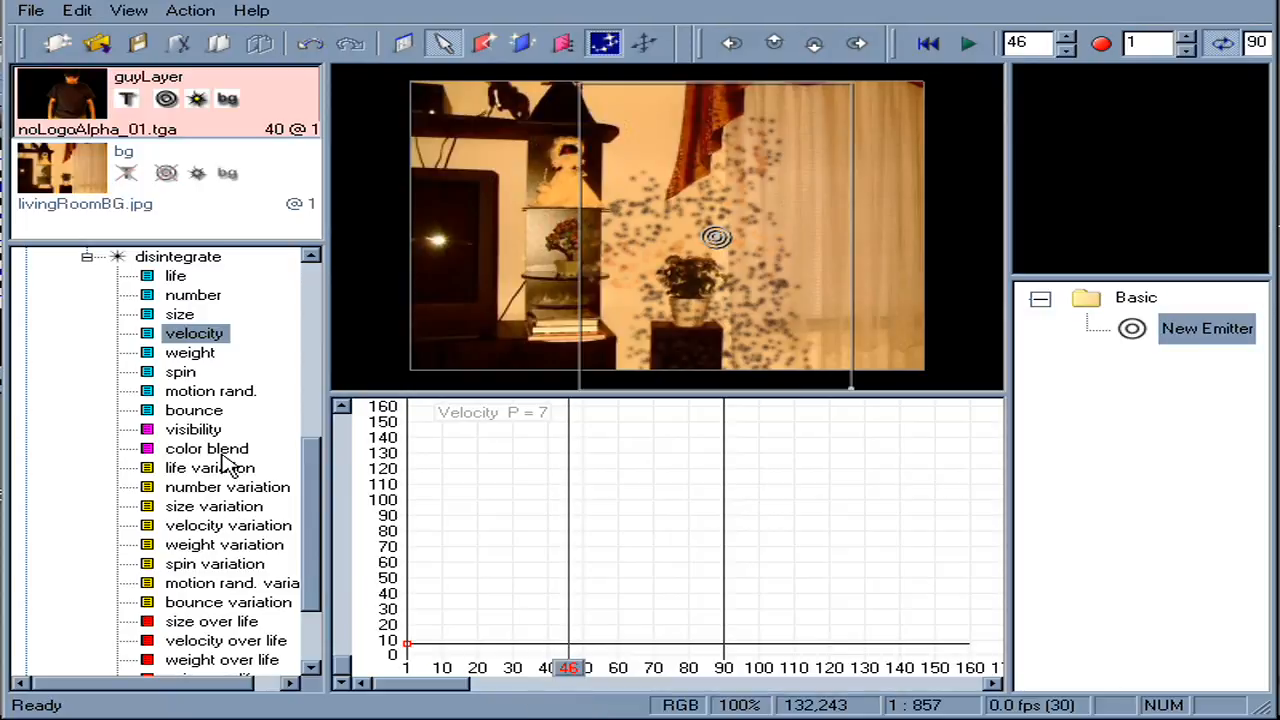
# Set the disintegrate particle's motion randomness to 99 and play the animation from the start
pyautogui.click(190, 392)
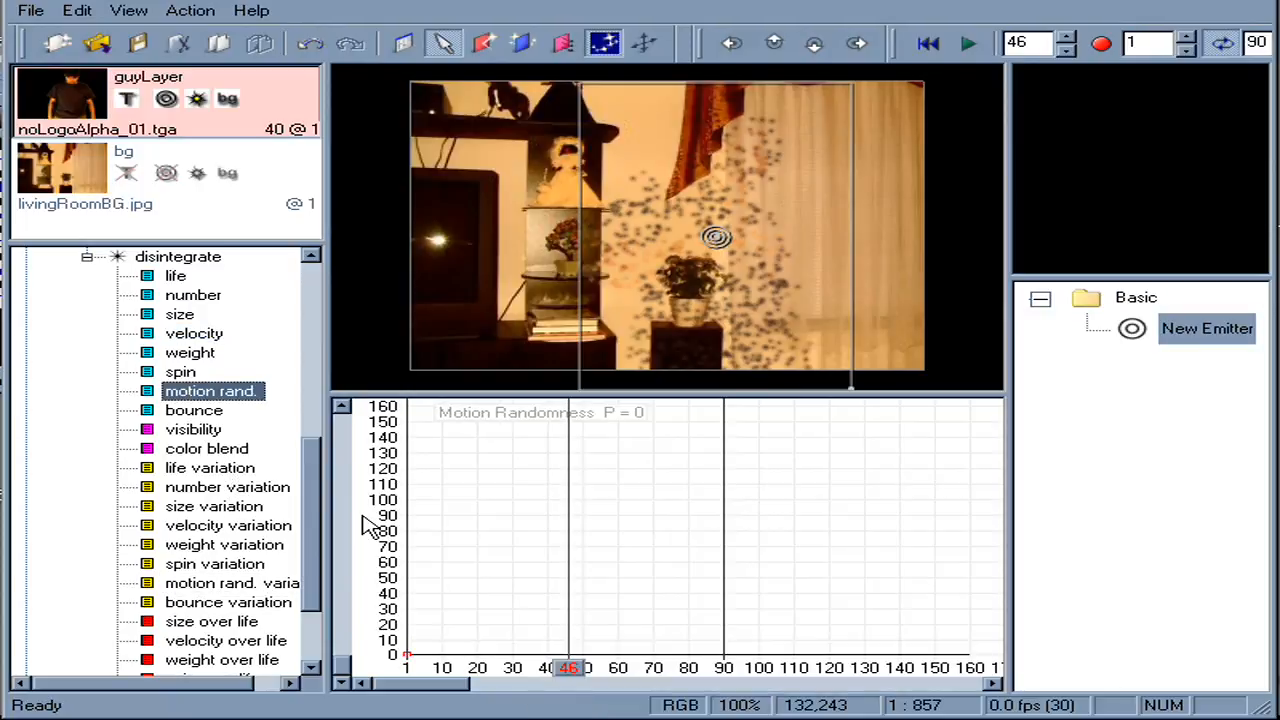
pyautogui.moveTo(409, 651); pyautogui.dragTo(375, 498)
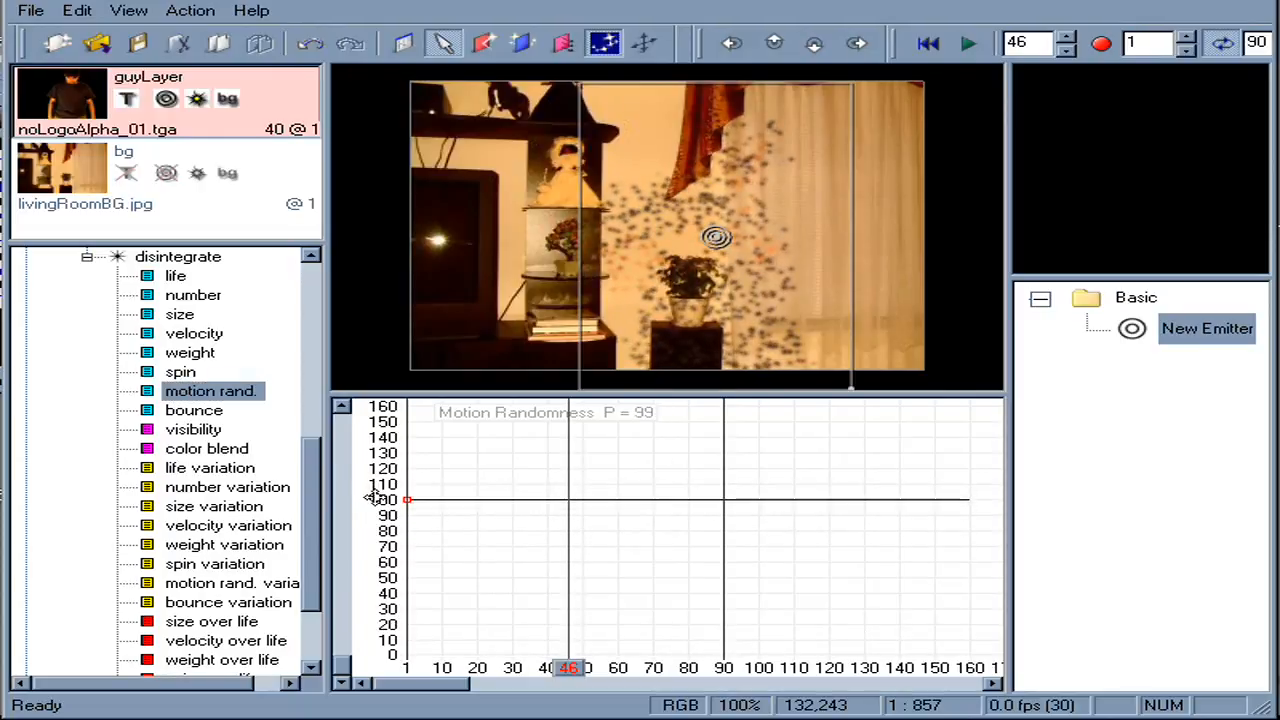
pyautogui.click(928, 43)
pyautogui.click(968, 43)
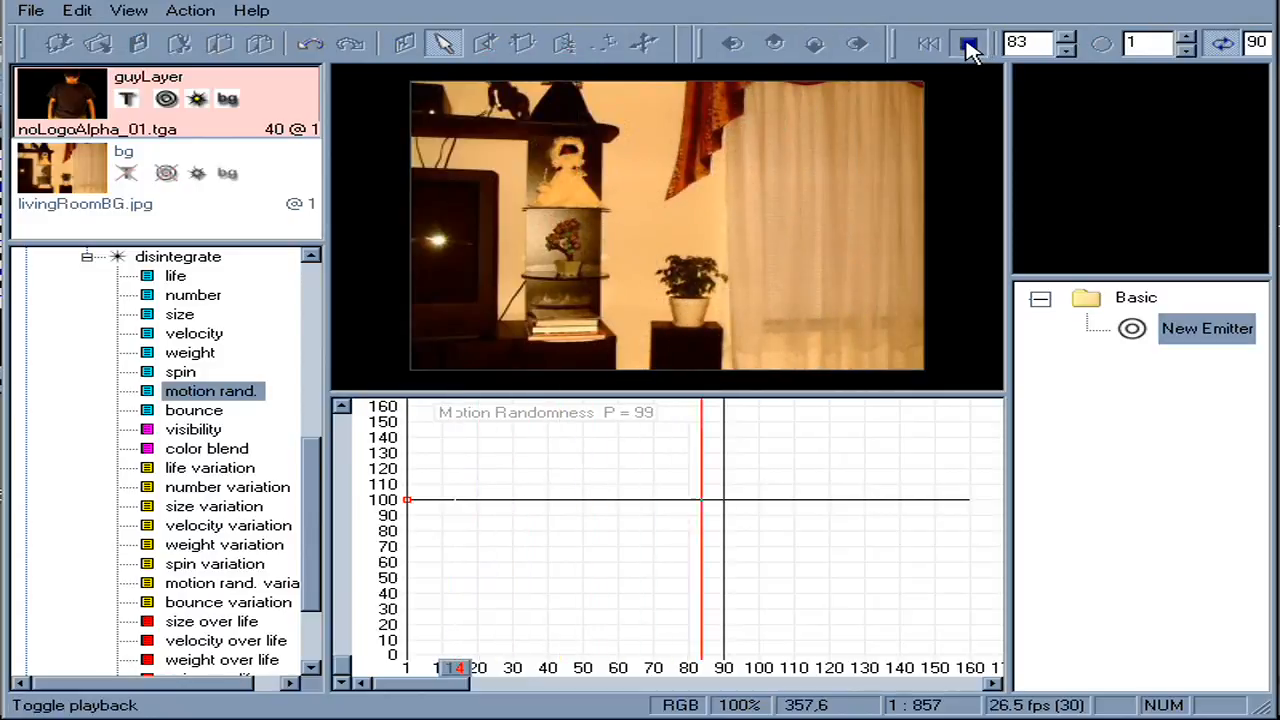
pyautogui.click(968, 45)
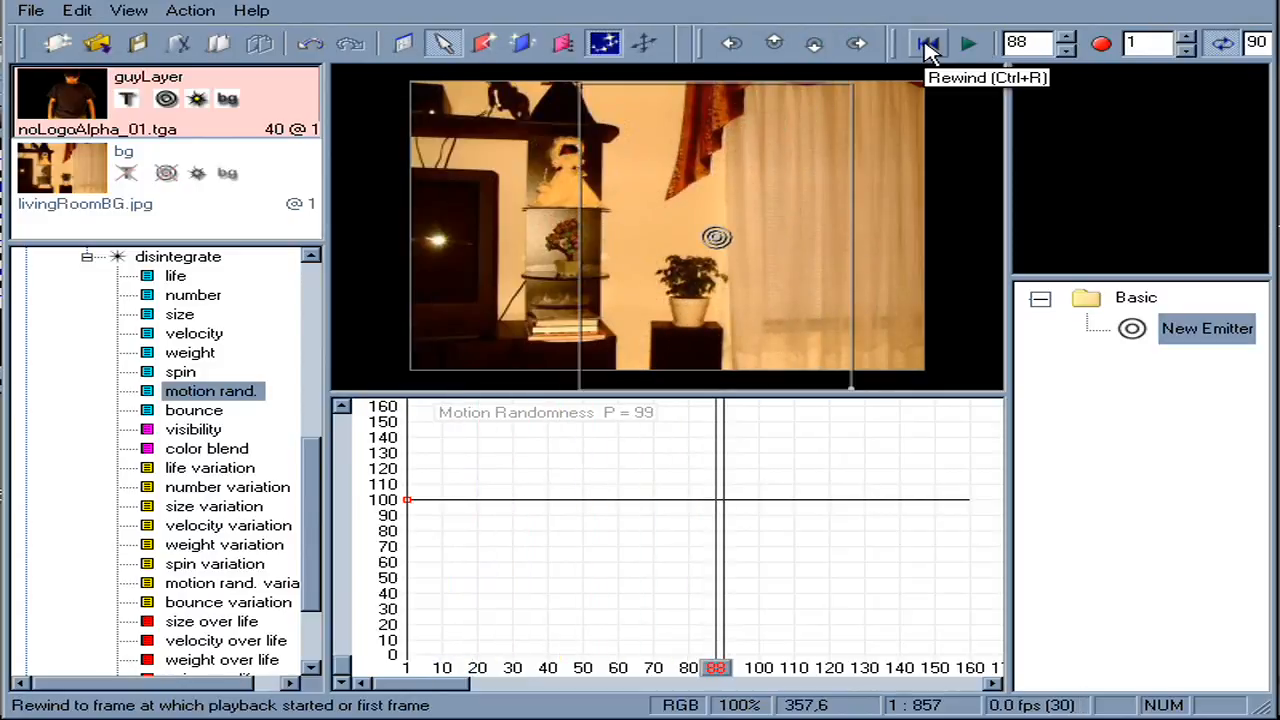
# Set the disintegrate particle's life variation to 8 and its size variation to 6
pyautogui.scroll(-1, 295, 530)
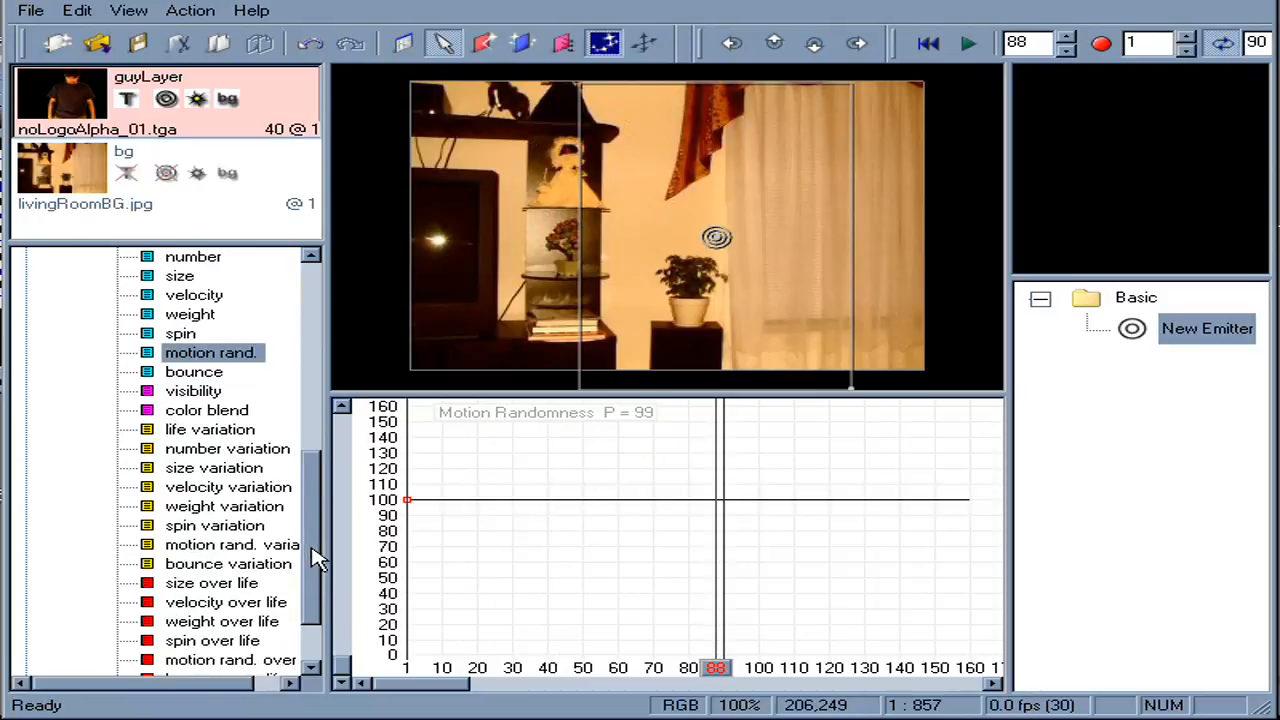
pyautogui.click(230, 430)
pyautogui.moveTo(406, 655); pyautogui.dragTo(410, 642)
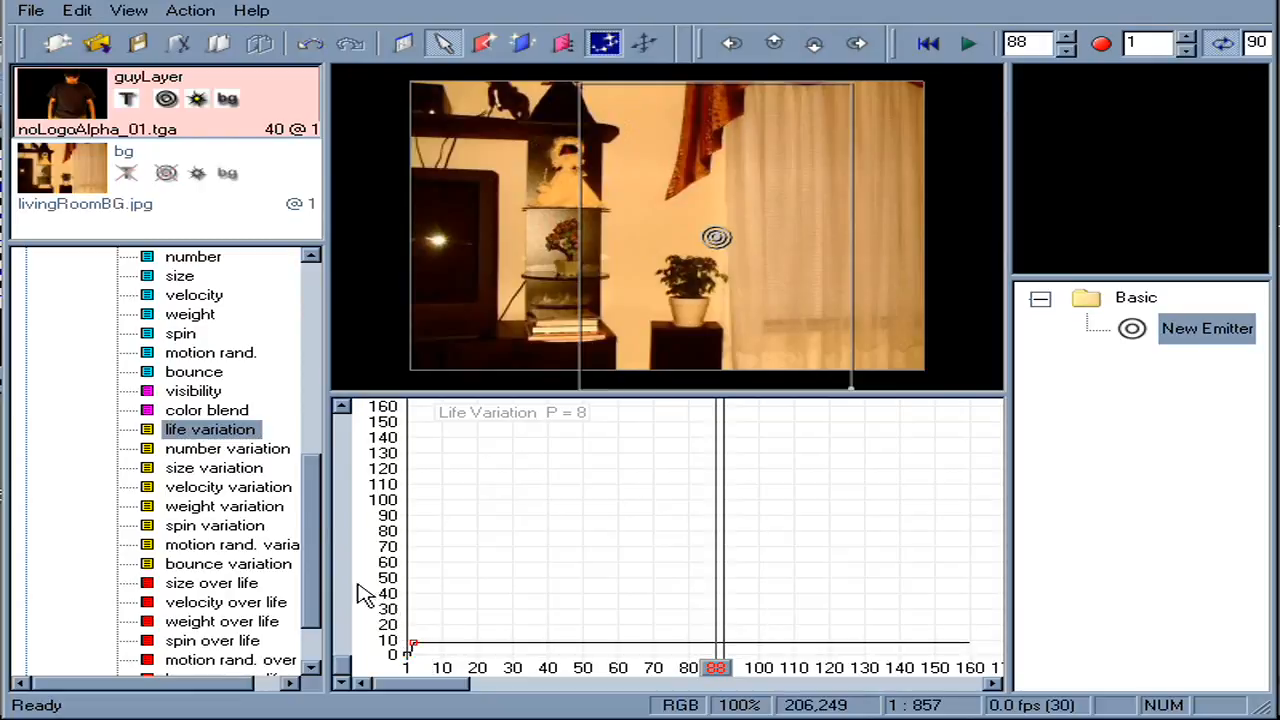
pyautogui.click(222, 469)
pyautogui.moveTo(406, 655); pyautogui.dragTo(398, 643)
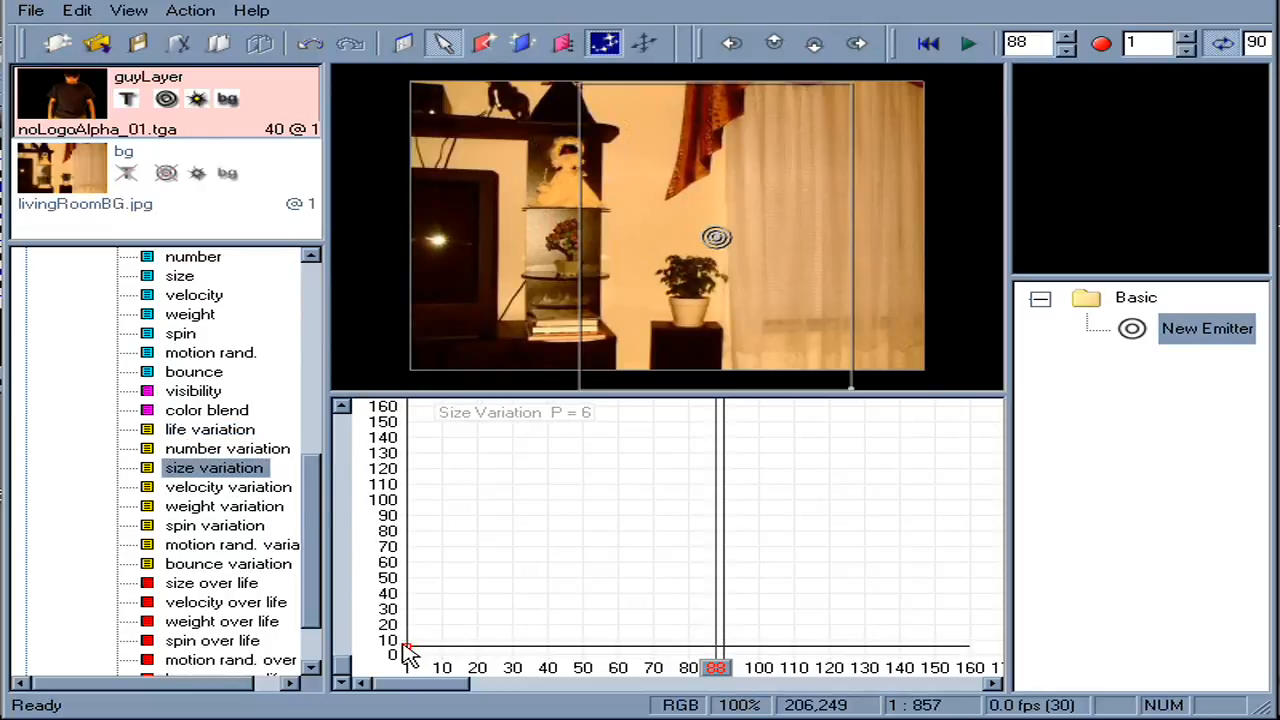
# Set the velocity variation to 6 and the motion randomness variation to 12, and scrub back to frame 24
pyautogui.click(242, 489)
pyautogui.moveTo(407, 655); pyautogui.dragTo(404, 643)
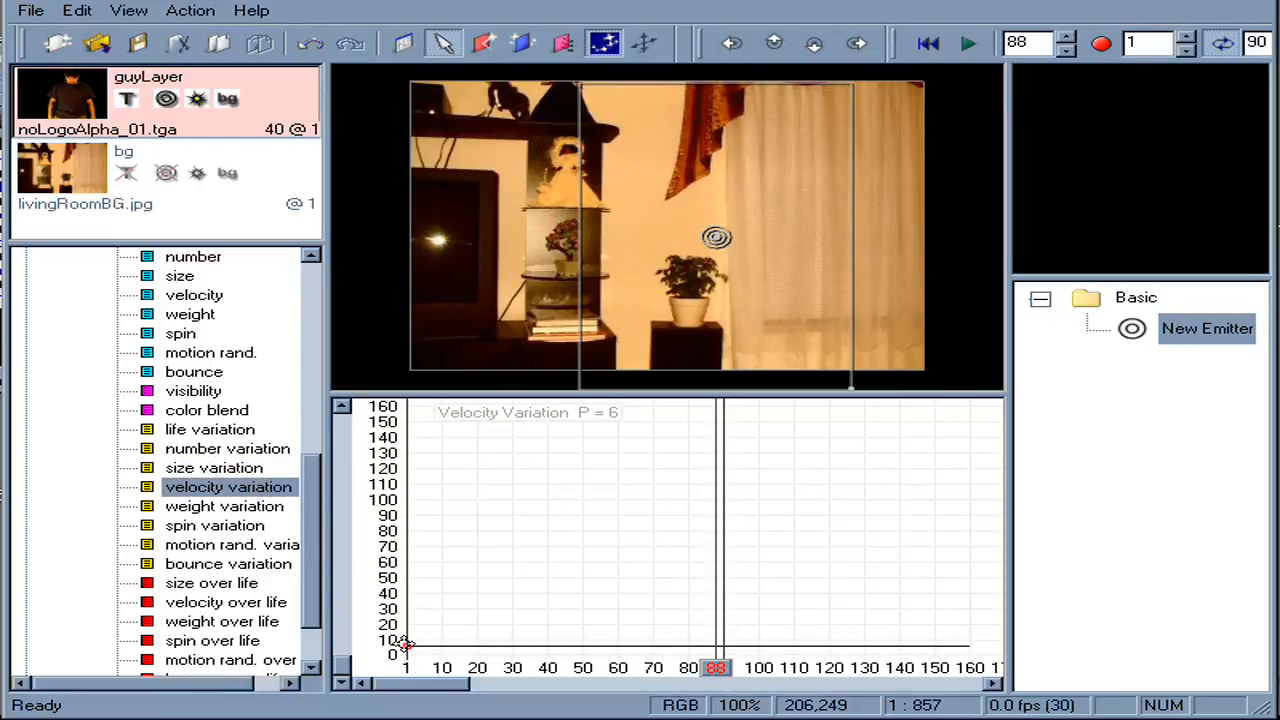
pyautogui.click(272, 546)
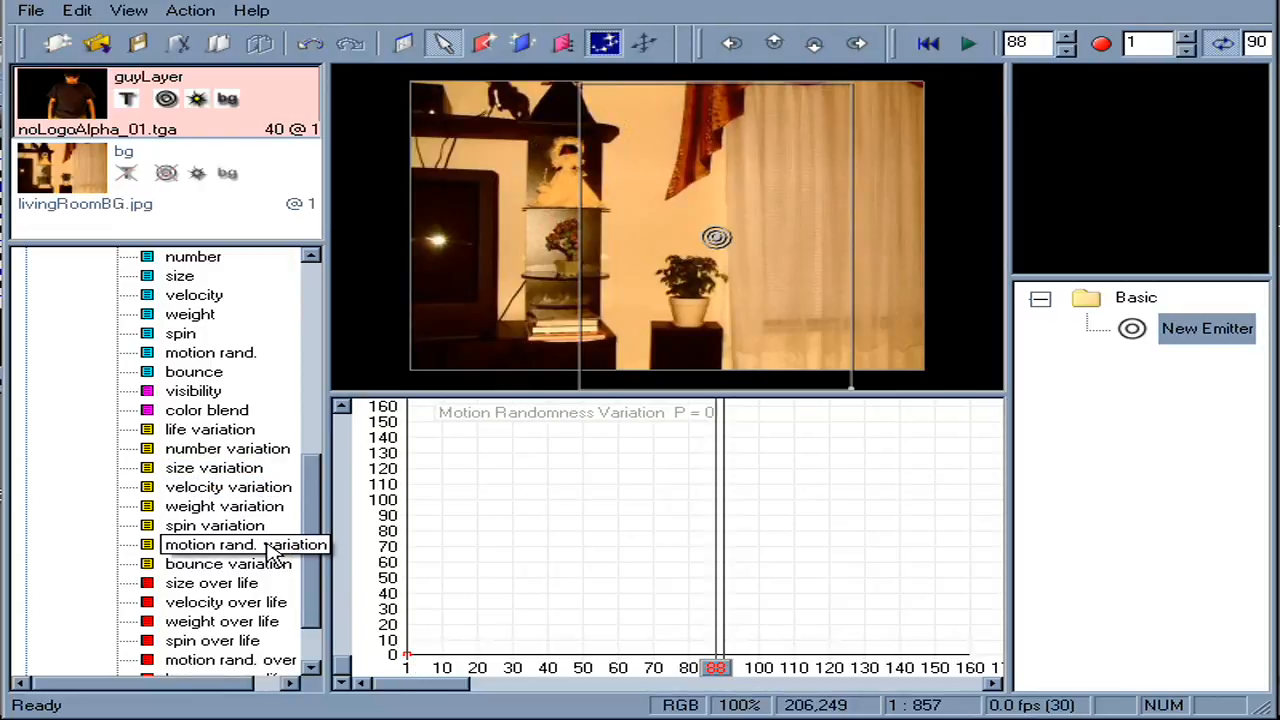
pyautogui.moveTo(403, 655); pyautogui.dragTo(402, 636)
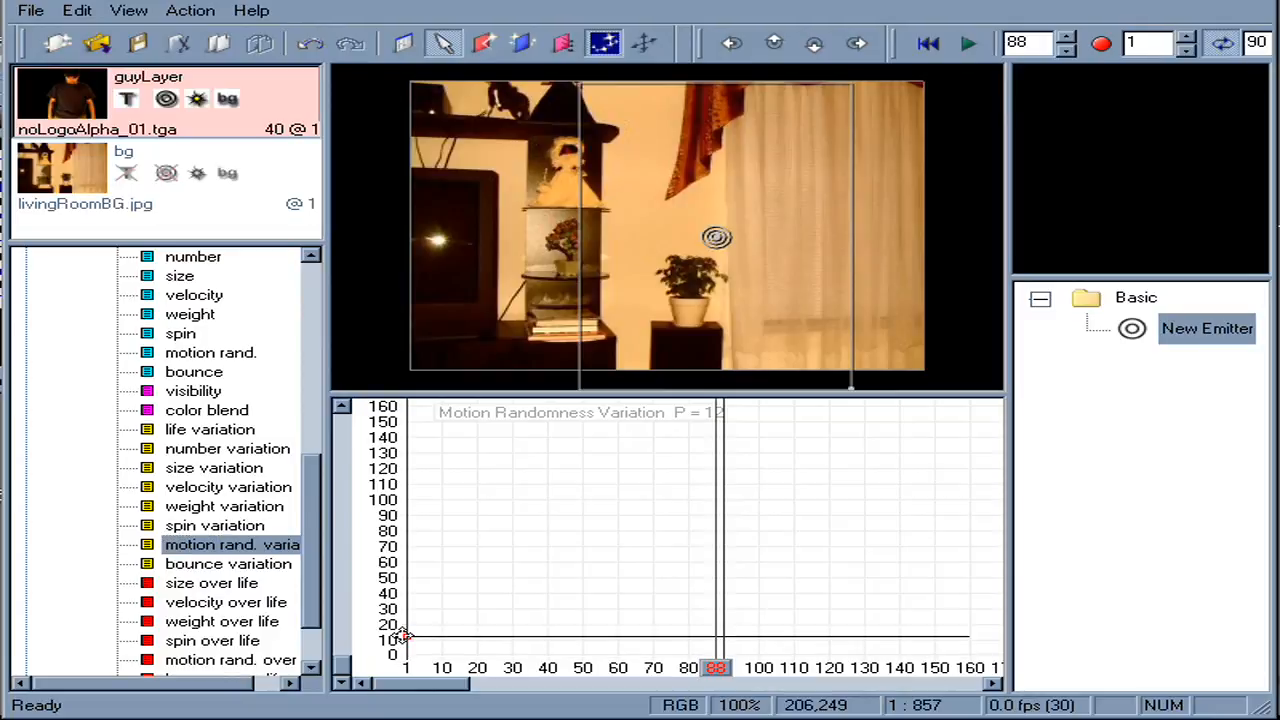
pyautogui.moveTo(684, 673); pyautogui.dragTo(490, 711)
# Lower the end of the particle's size over life curve to about 60%
pyautogui.scroll(-2, 328, 635)
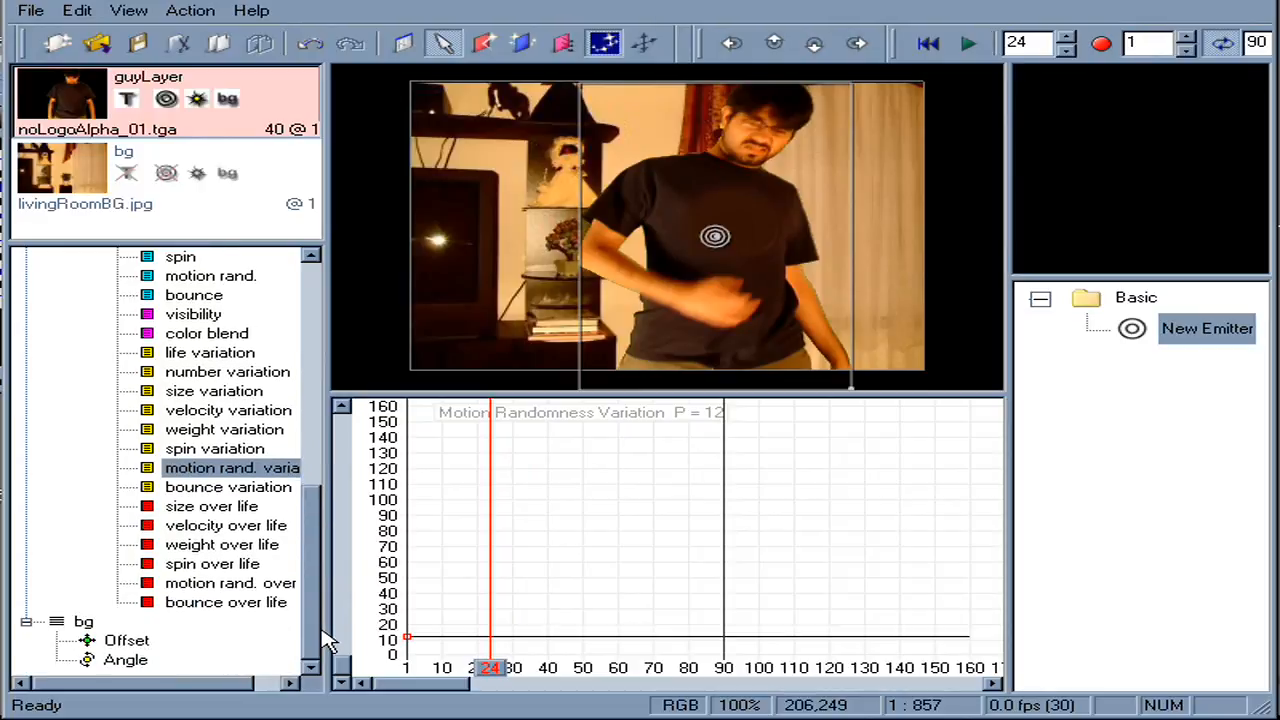
pyautogui.click(243, 514)
pyautogui.moveTo(987, 577); pyautogui.dragTo(1025, 608)
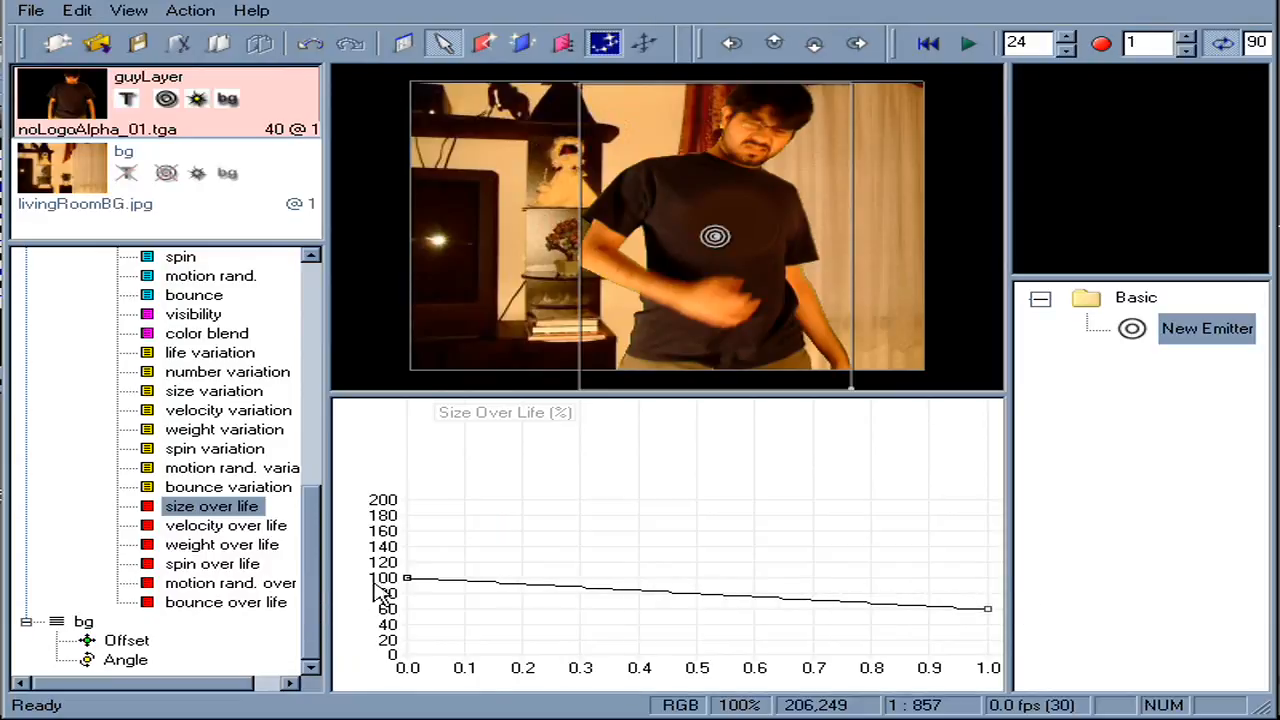
# Shape velocity over life to stay at 0% until about 0.1 and rise to about 80% near 0.2
pyautogui.click(205, 530)
pyautogui.moveTo(407, 578); pyautogui.dragTo(393, 670)
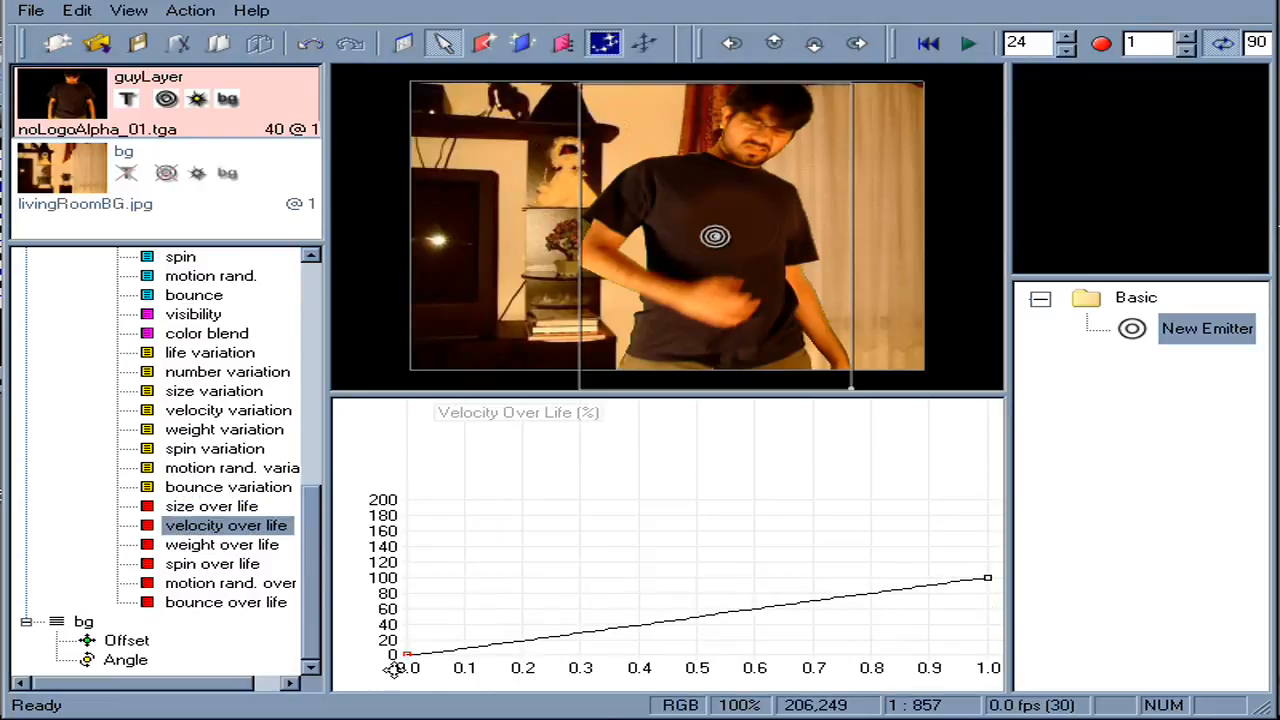
pyautogui.moveTo(519, 664); pyautogui.dragTo(514, 589)
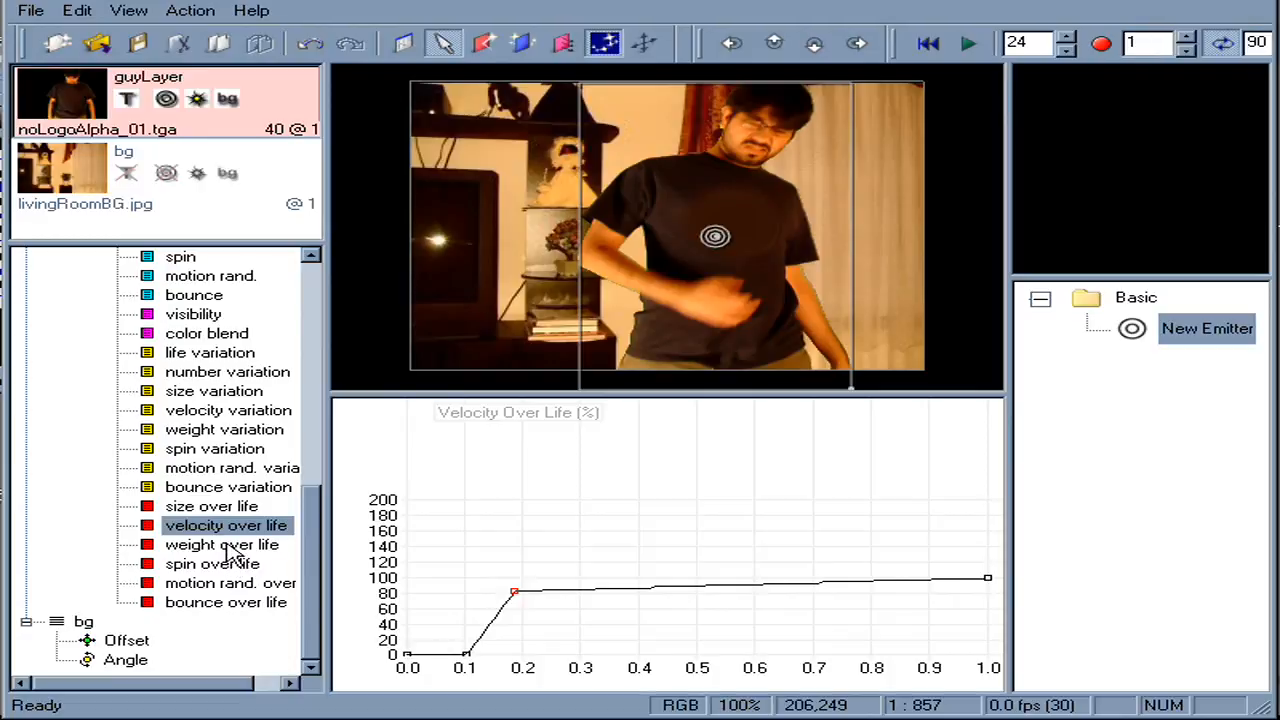
pyautogui.rightClick(571, 537)
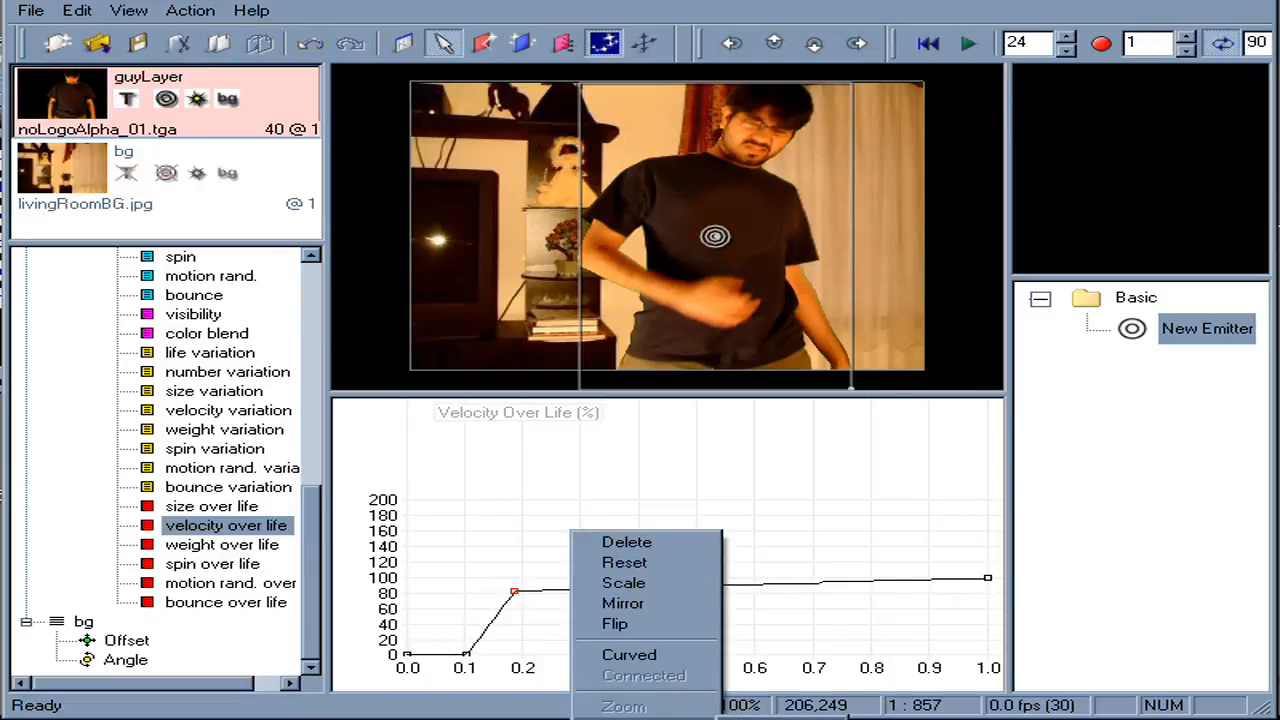
pyautogui.click(580, 716)
# Lower the start of the particle's weight over life curve to about 0%
pyautogui.click(250, 545)
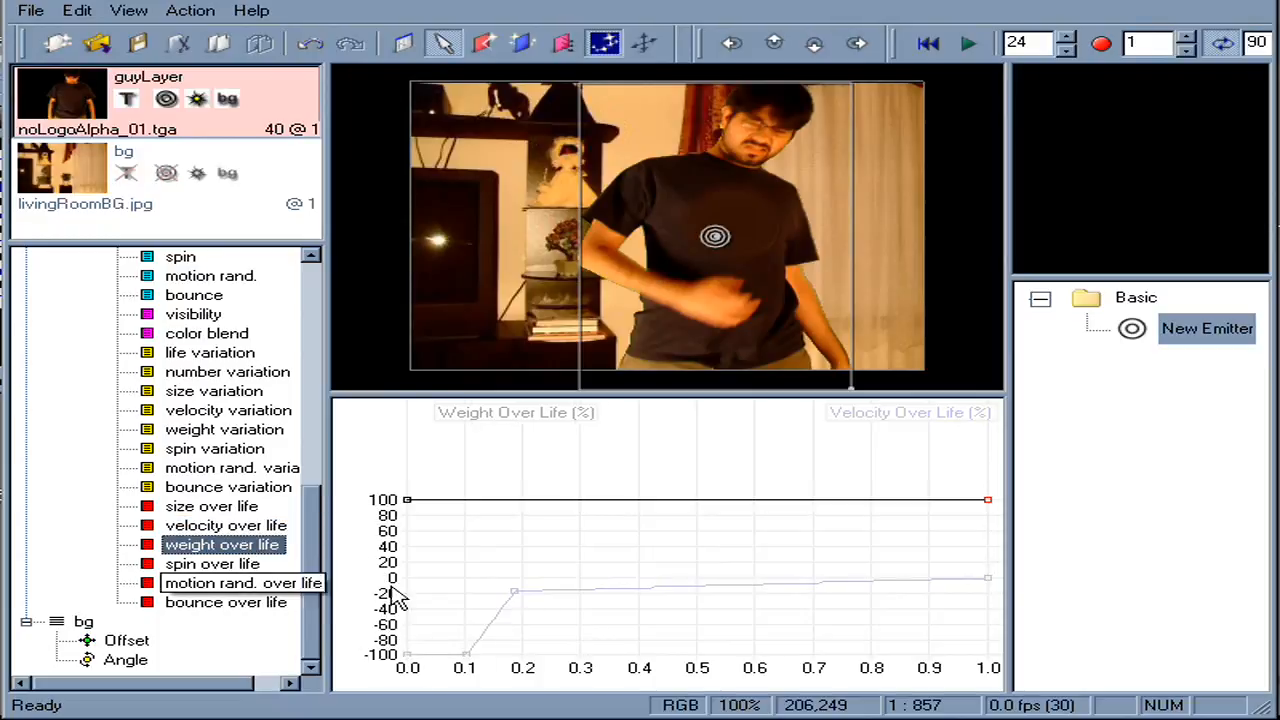
pyautogui.moveTo(408, 502); pyautogui.dragTo(300, 578)
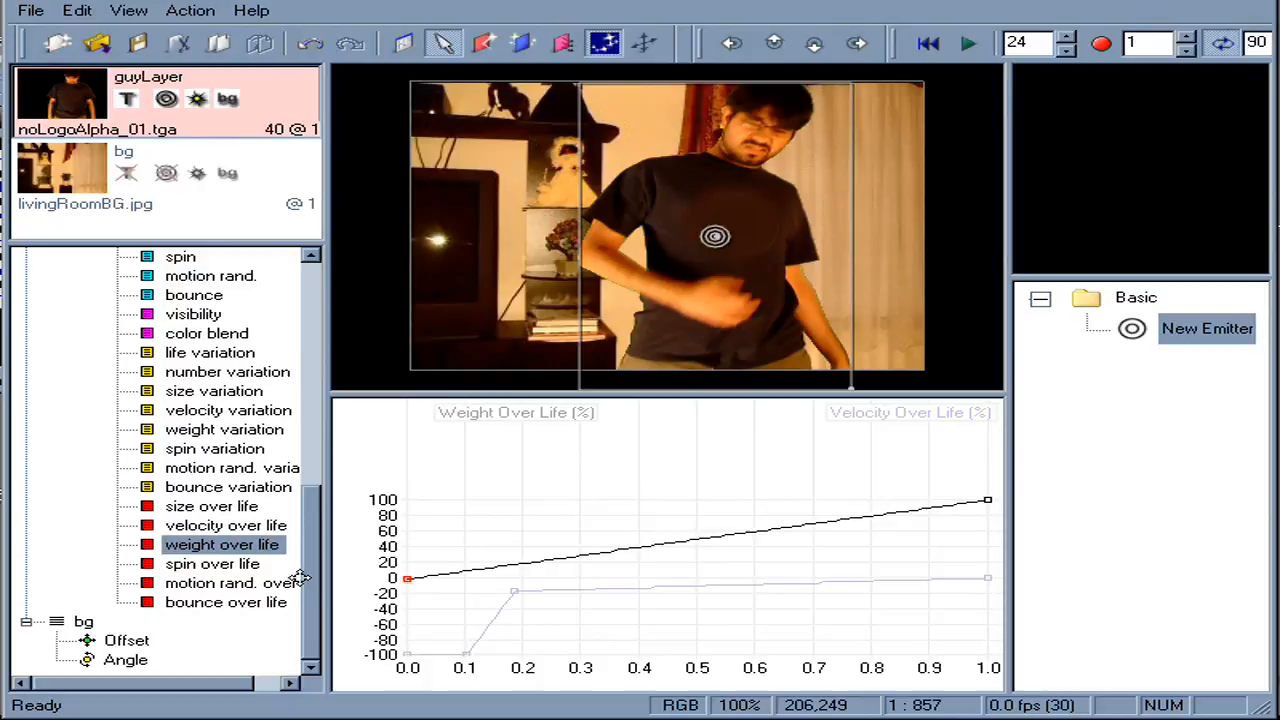
# Shape weight over life to stay at 0% until about 0.1 and rise to 100% near 0.2, and preview the animation from frame 1
pyautogui.moveTo(481, 574); pyautogui.dragTo(511, 498)
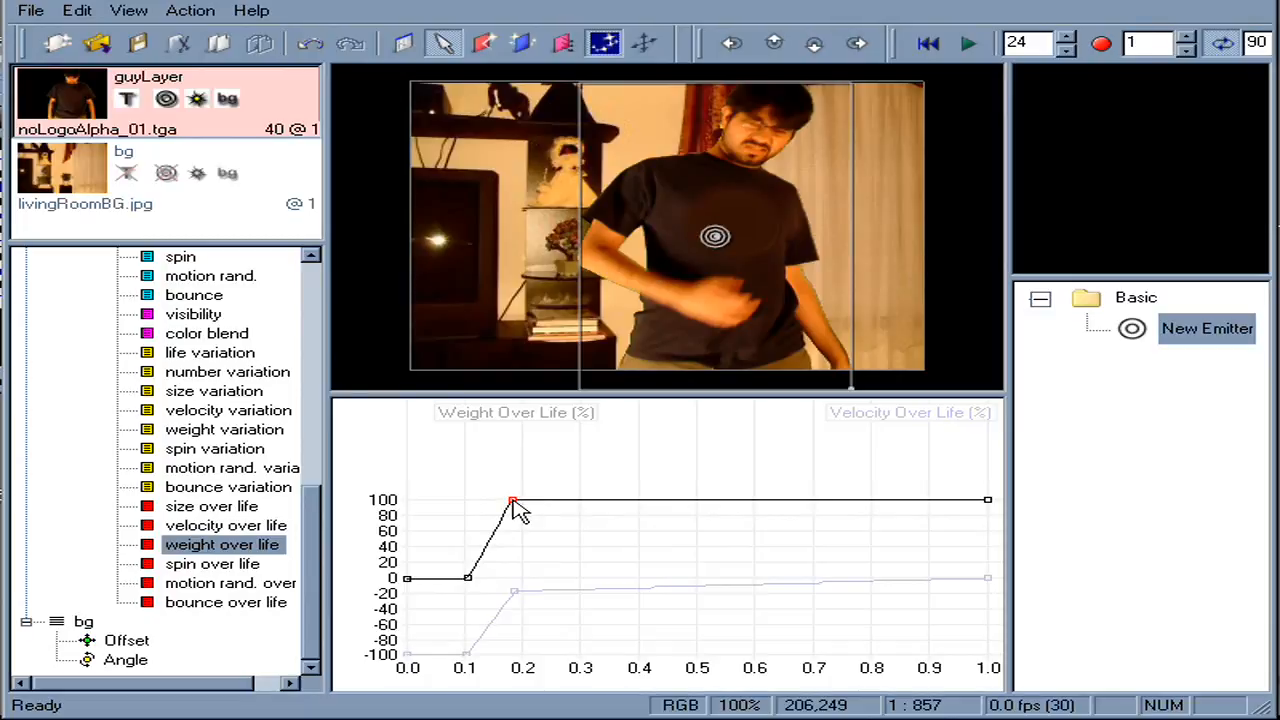
pyautogui.click(928, 43)
pyautogui.click(968, 43)
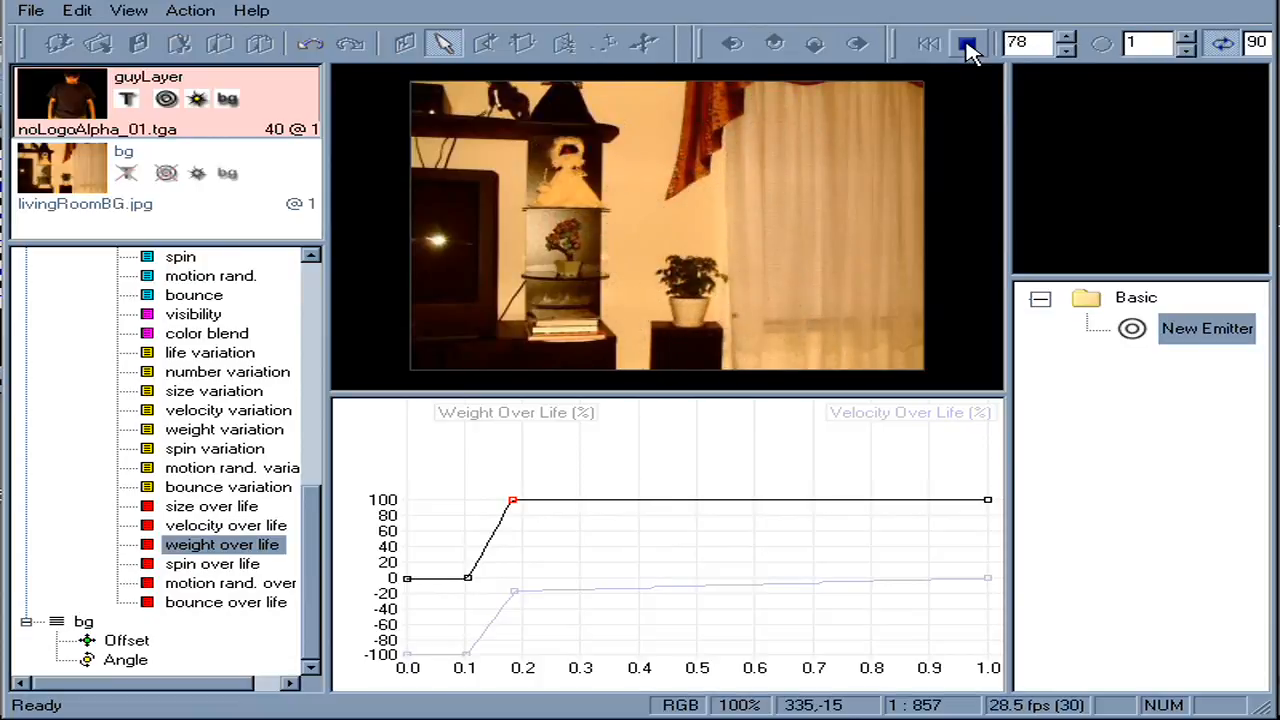
pyautogui.click(968, 43)
pyautogui.click(928, 43)
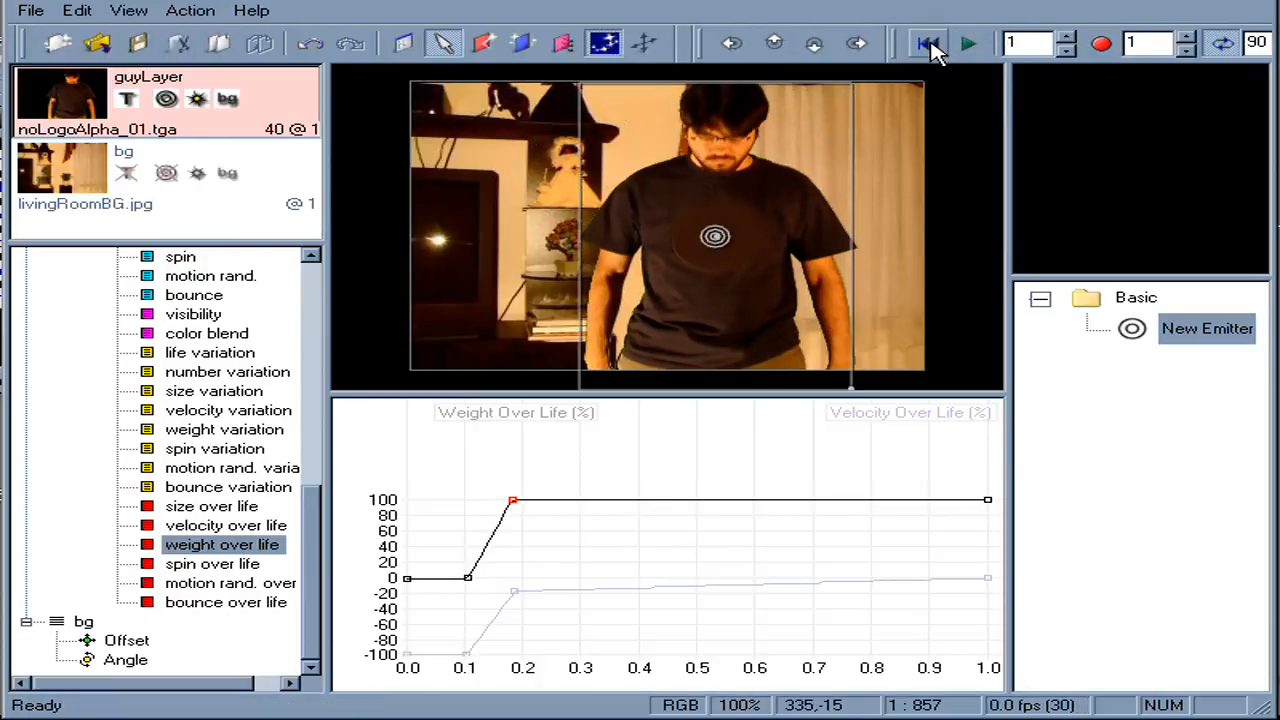
# Resize the area emitter to about 166 pixels wide and set the disintegrate particle's number to 2000
pyautogui.moveTo(845, 390)
pyautogui.mouseDown()
pyautogui.moveTo(860, 402)
pyautogui.moveTo(850, 393)
pyautogui.mouseUp()
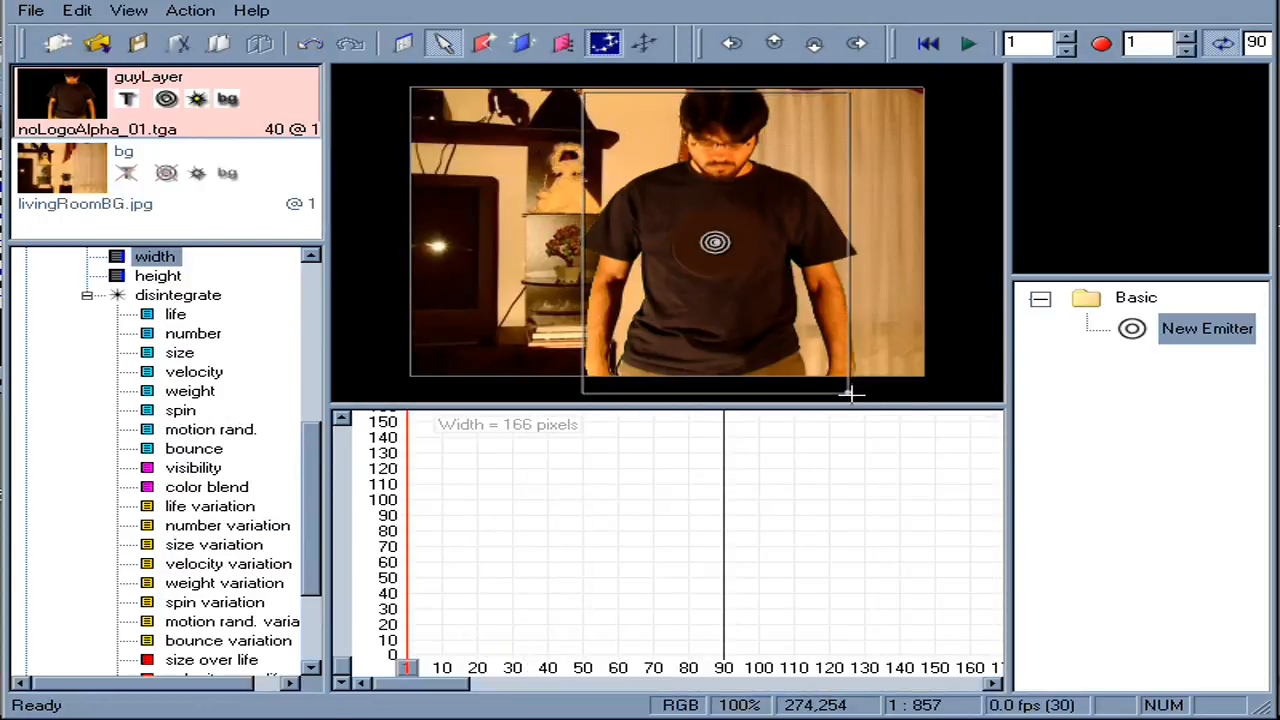
pyautogui.moveTo(512, 667)
pyautogui.mouseDown()
pyautogui.moveTo(613, 705)
pyautogui.moveTo(491, 670)
pyautogui.moveTo(570, 672)
pyautogui.moveTo(405, 670)
pyautogui.moveTo(351, 643)
pyautogui.moveTo(349, 614)
pyautogui.mouseUp()
pyautogui.click(200, 334)
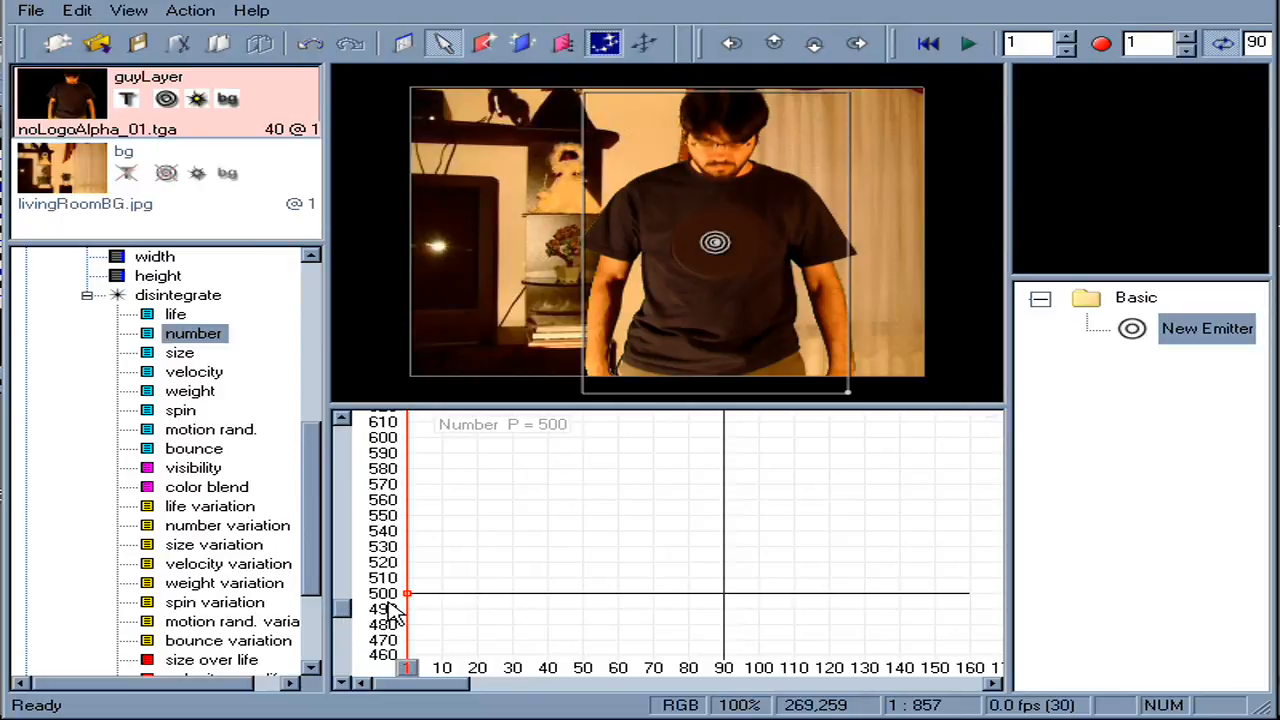
pyautogui.doubleClick(412, 668)
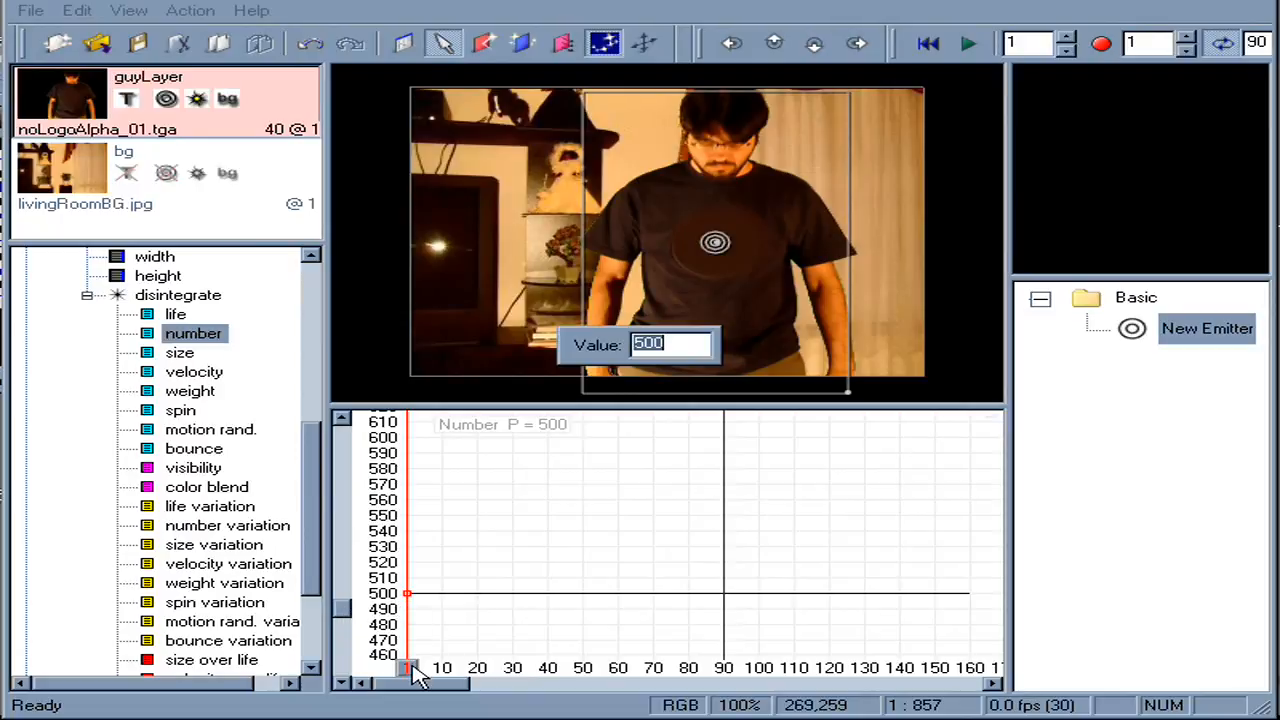
pyautogui.write('2000')
pyautogui.press('Return')
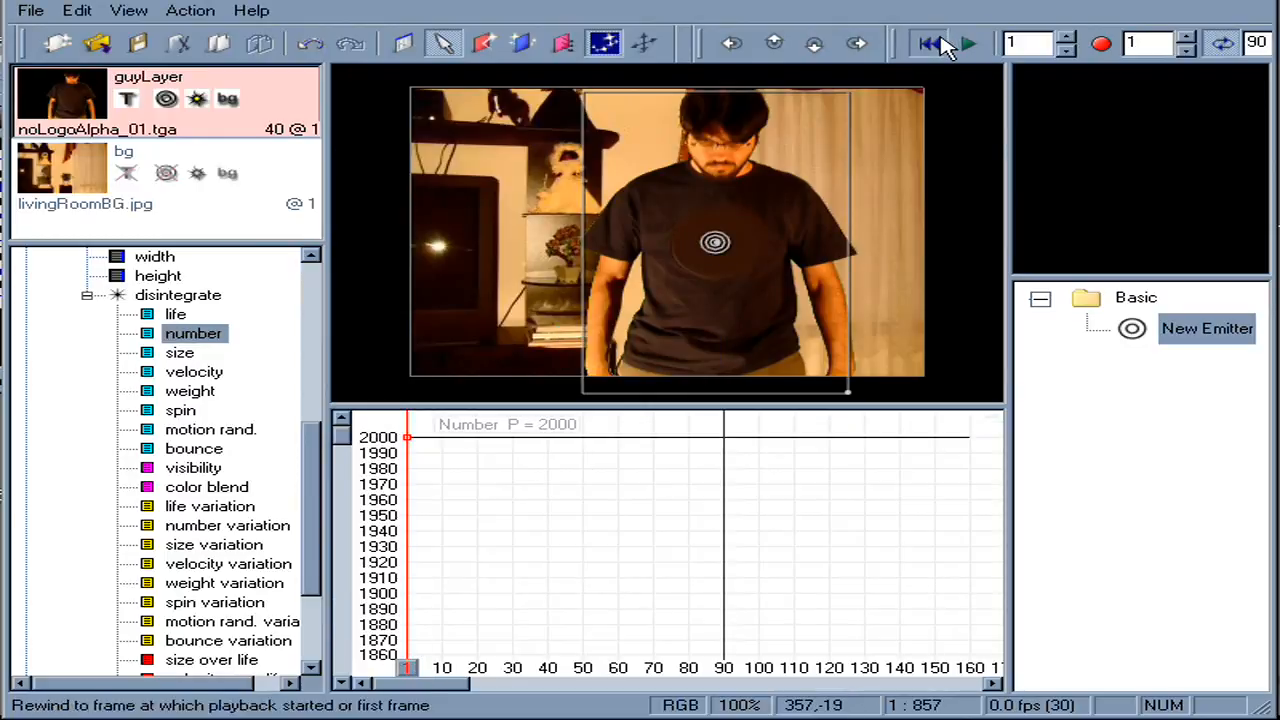
# Play back the effect and examine the particle density in the disintegration at frames 62 and 41
pyautogui.click(970, 45)
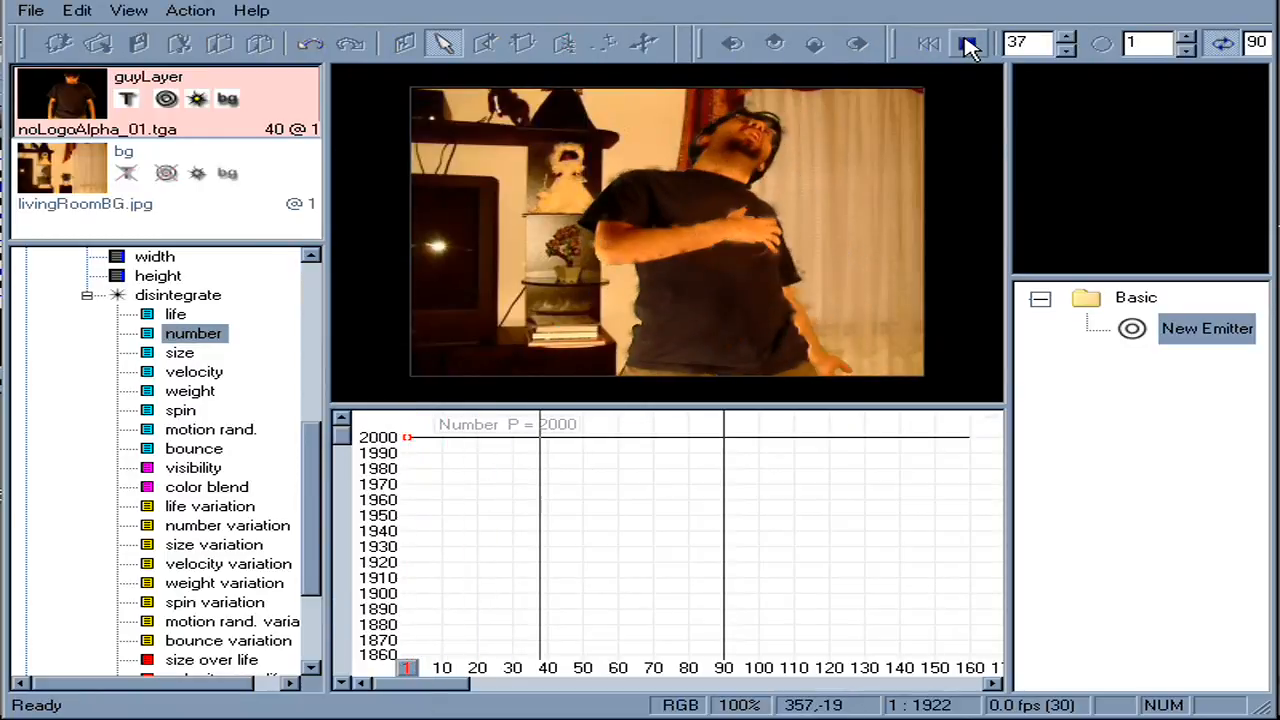
pyautogui.click(970, 45)
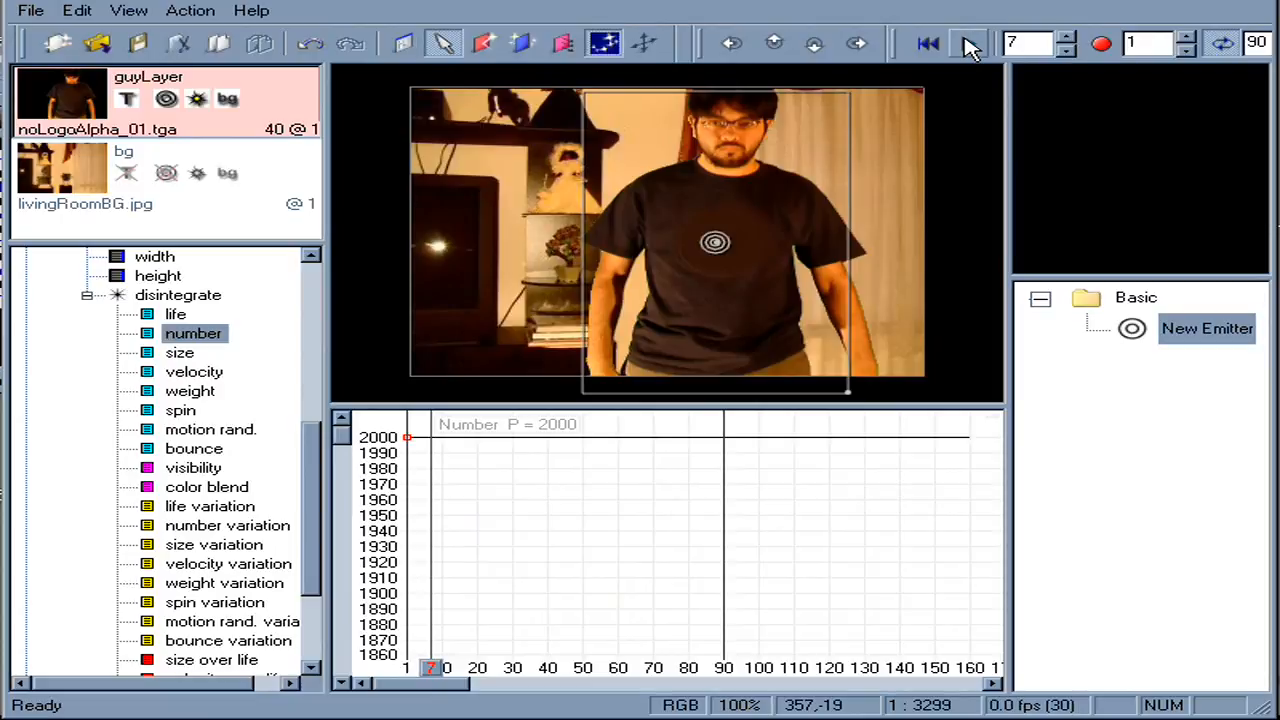
pyautogui.moveTo(566, 670)
pyautogui.mouseDown()
pyautogui.moveTo(651, 672)
pyautogui.moveTo(618, 690)
pyautogui.mouseUp()
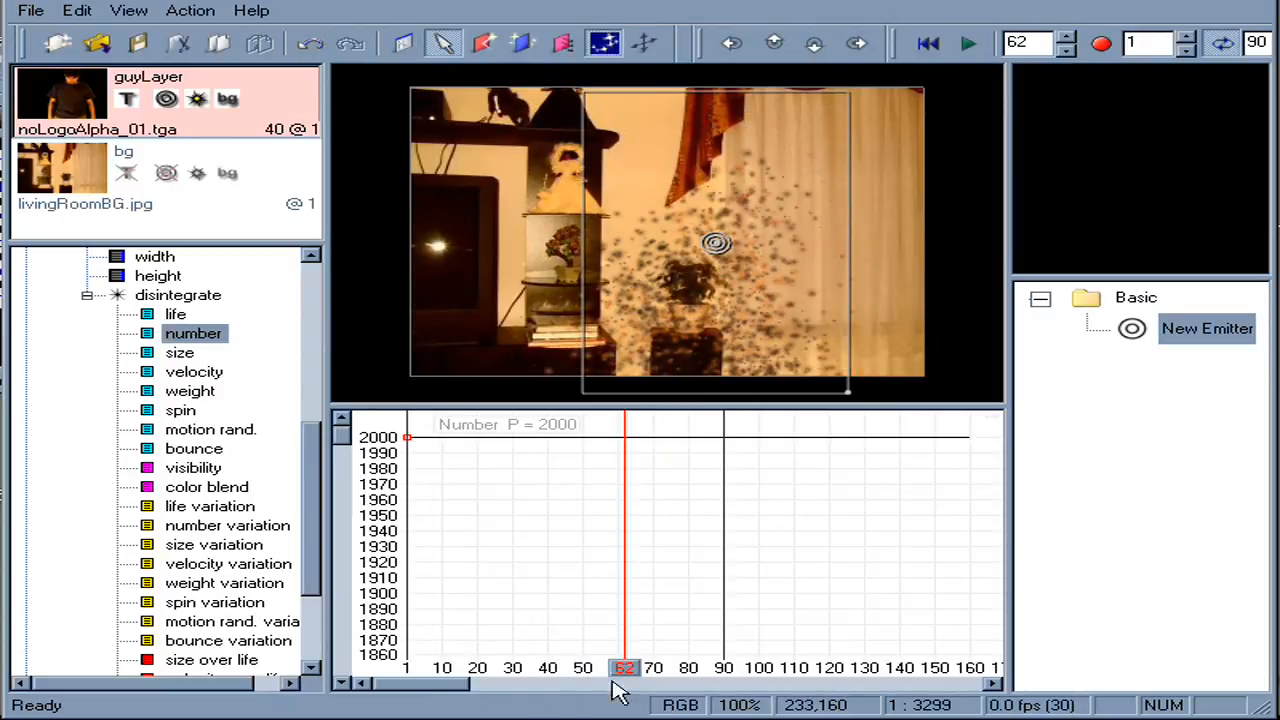
pyautogui.click(549, 670)
pyautogui.click(553, 675)
# Set the emitter's overall number to 300% at frame 1
pyautogui.moveTo(318, 510); pyautogui.dragTo(318, 338)
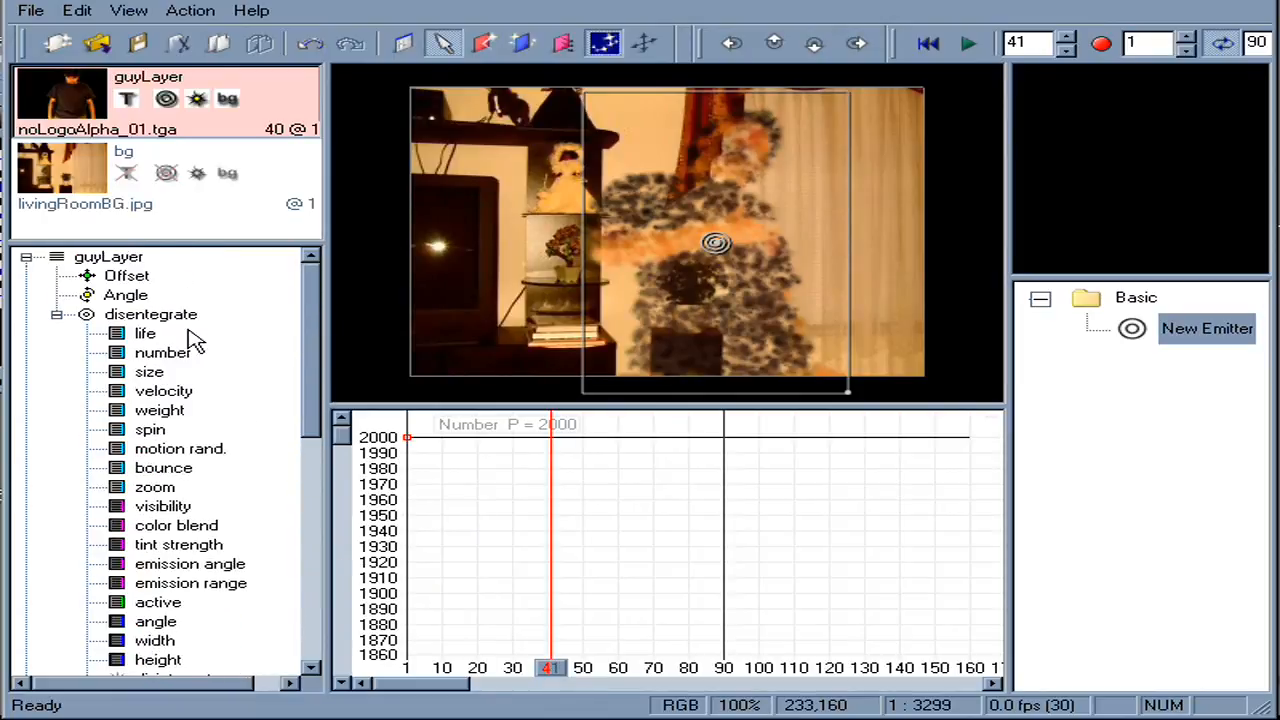
pyautogui.click(163, 354)
pyautogui.moveTo(344, 425); pyautogui.dragTo(380, 664)
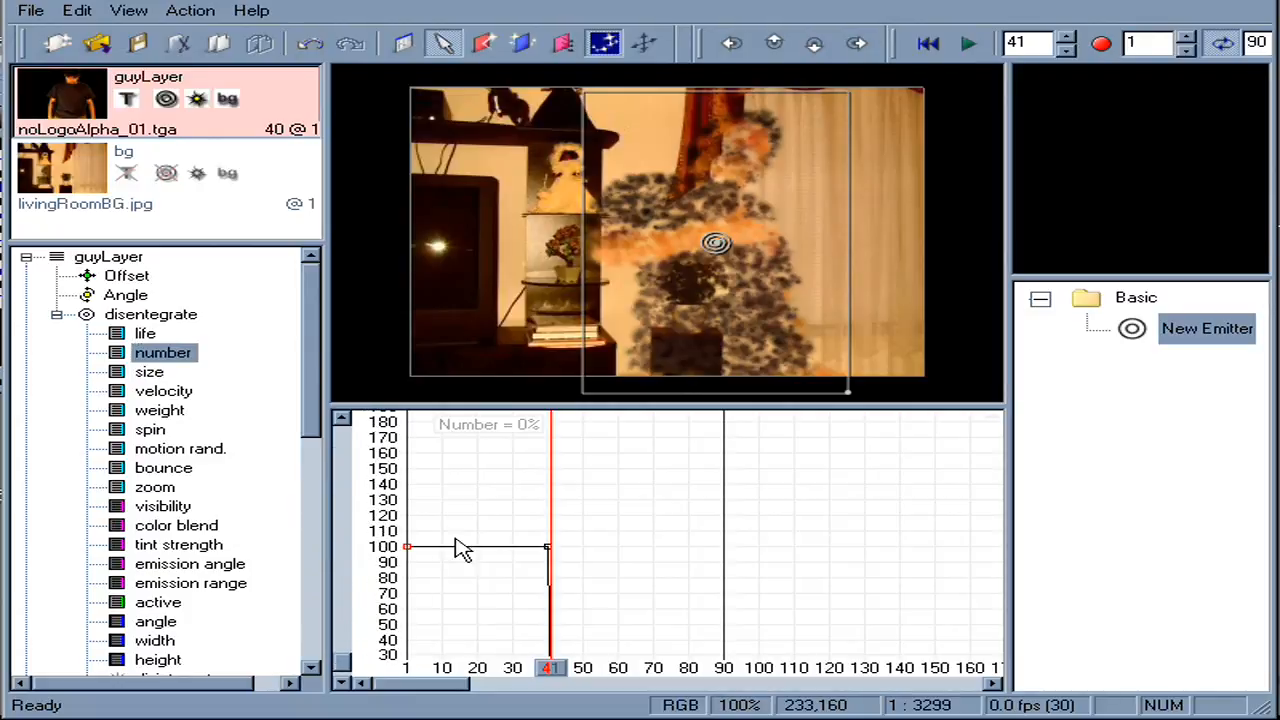
pyautogui.click(407, 670)
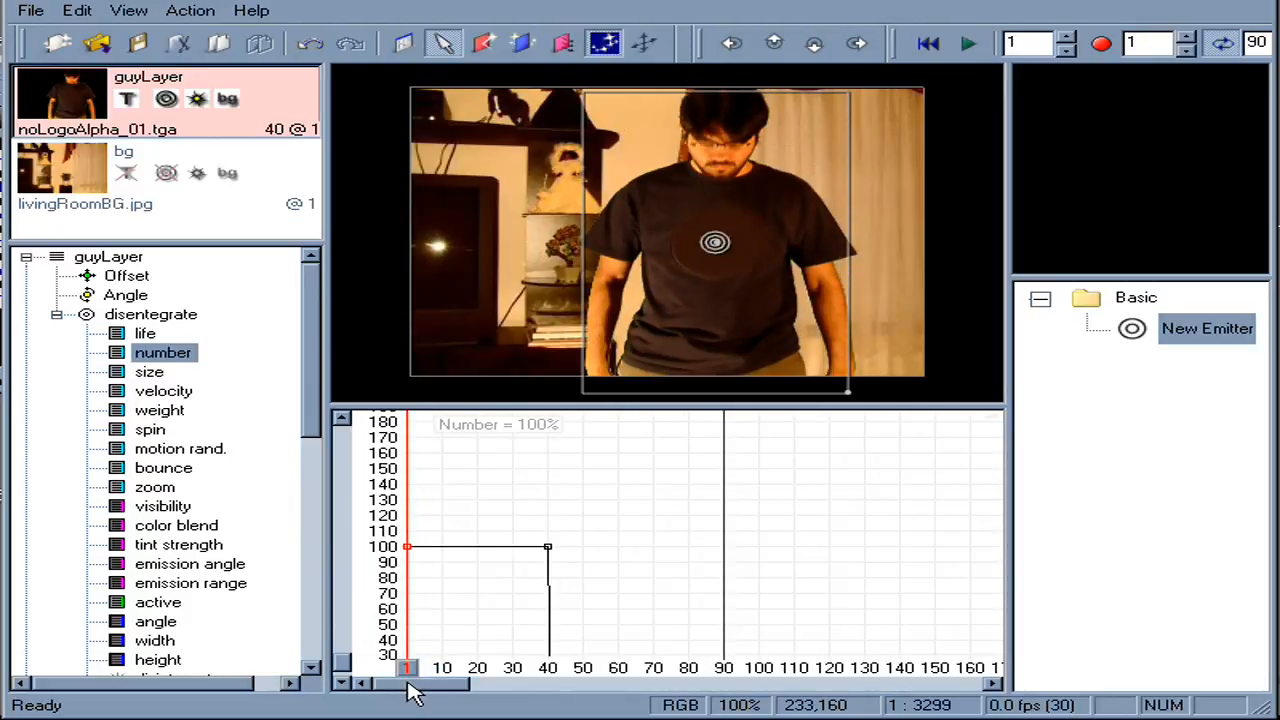
pyautogui.press('Return')
pyautogui.write('300')
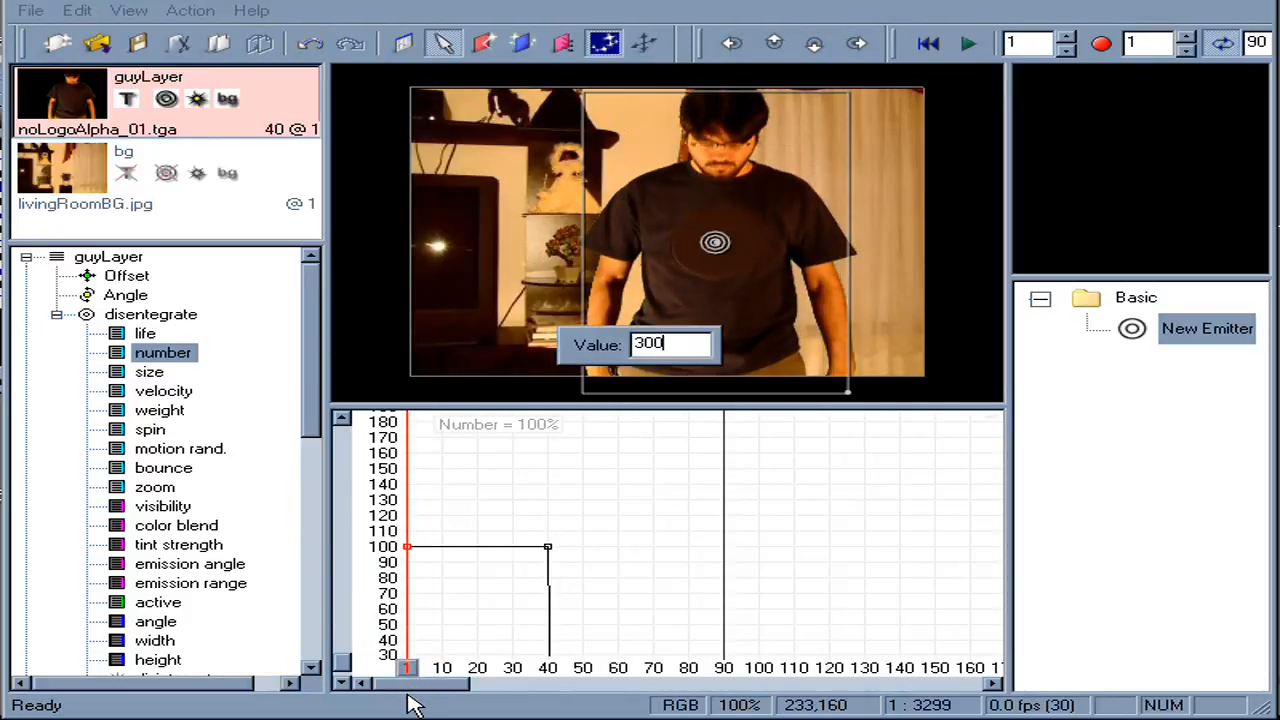
pyautogui.press('Return')
# Set the emitter's overall number to 300% at the frame 40 keyframe
pyautogui.scroll(-3, 500, 640)
pyautogui.moveTo(530, 668); pyautogui.dragTo(549, 670)
pyautogui.press('Return')
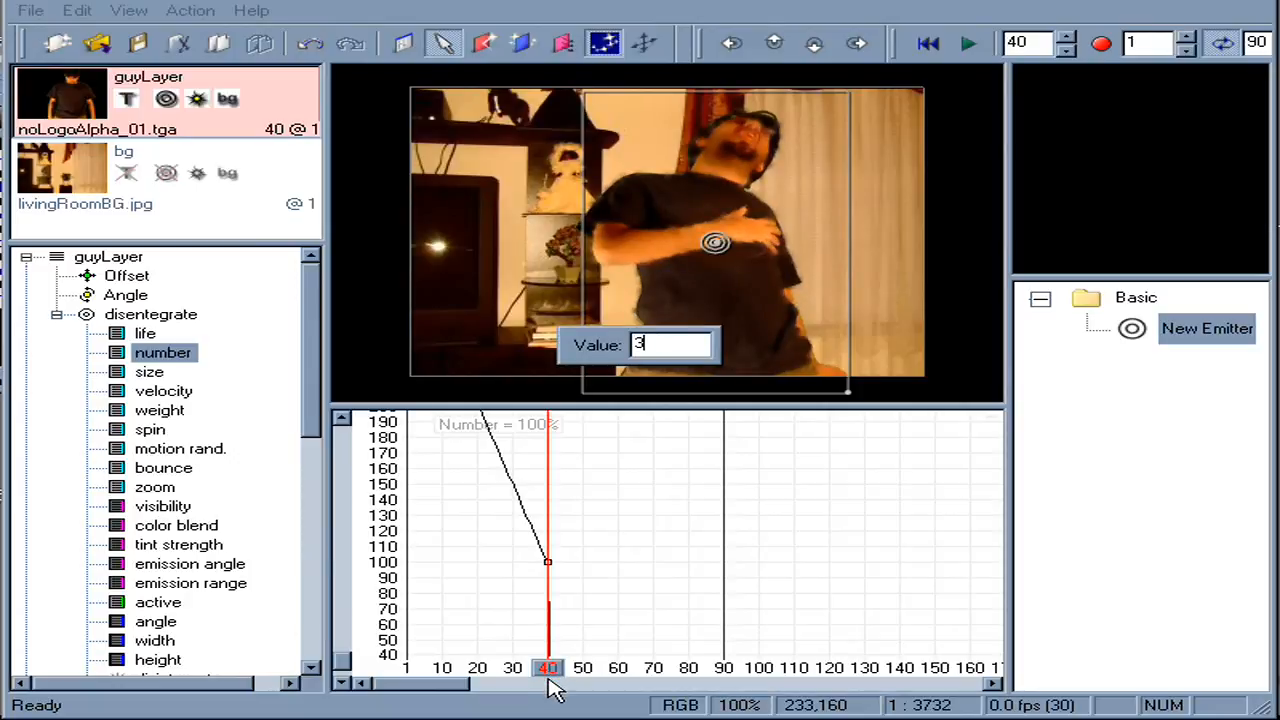
pyautogui.press('Return')
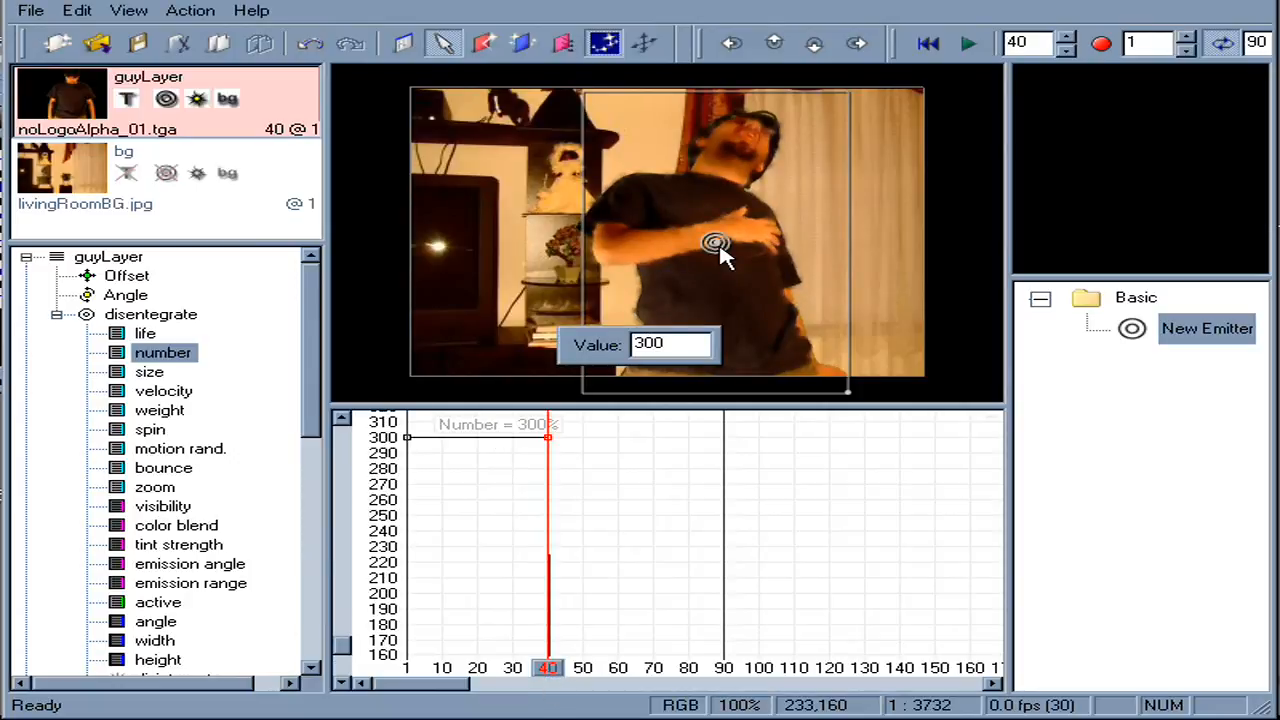
# Enable motion blur and its preview in the project settings and apply them
pyautogui.click(405, 44)
pyautogui.click(492, 149)
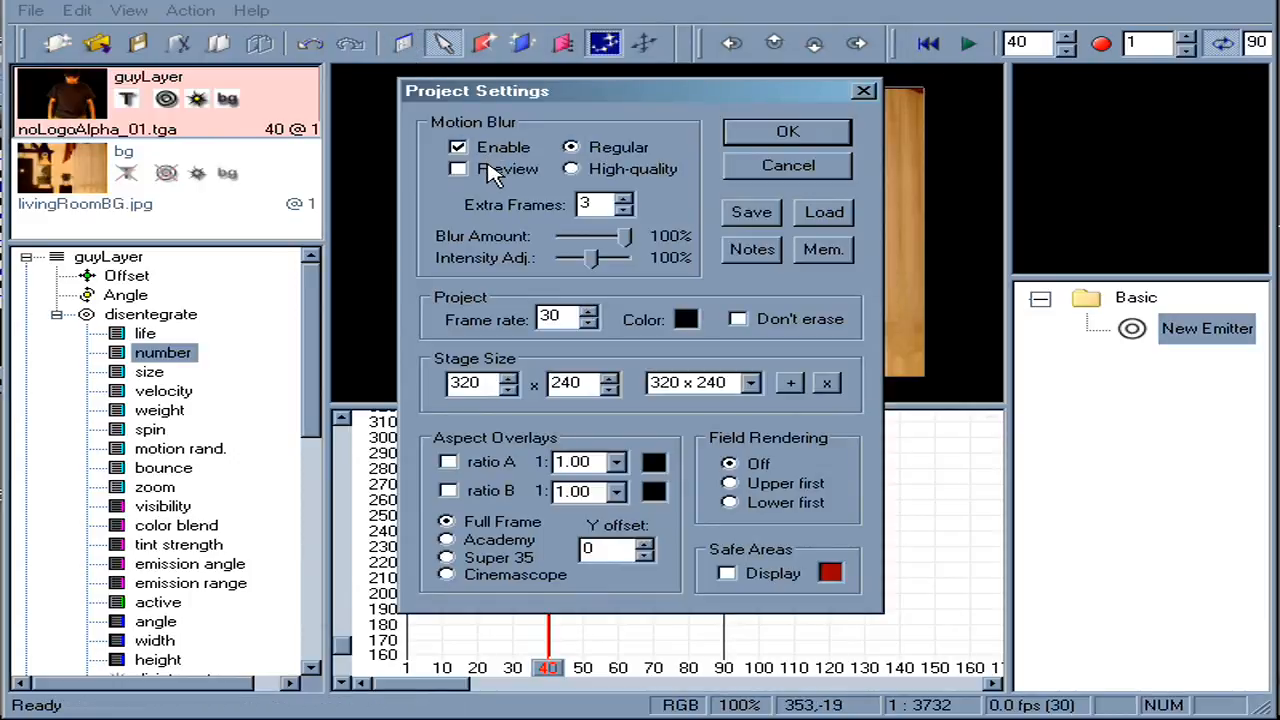
pyautogui.click(500, 170)
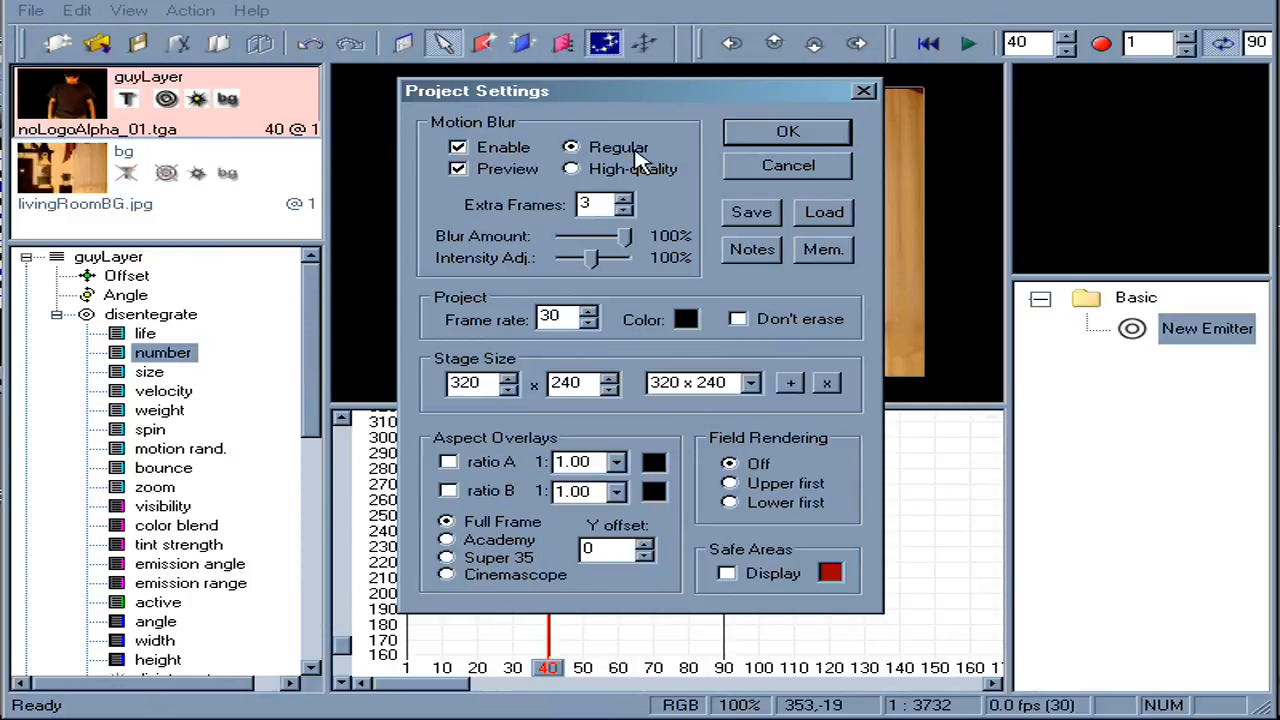
pyautogui.click(788, 140)
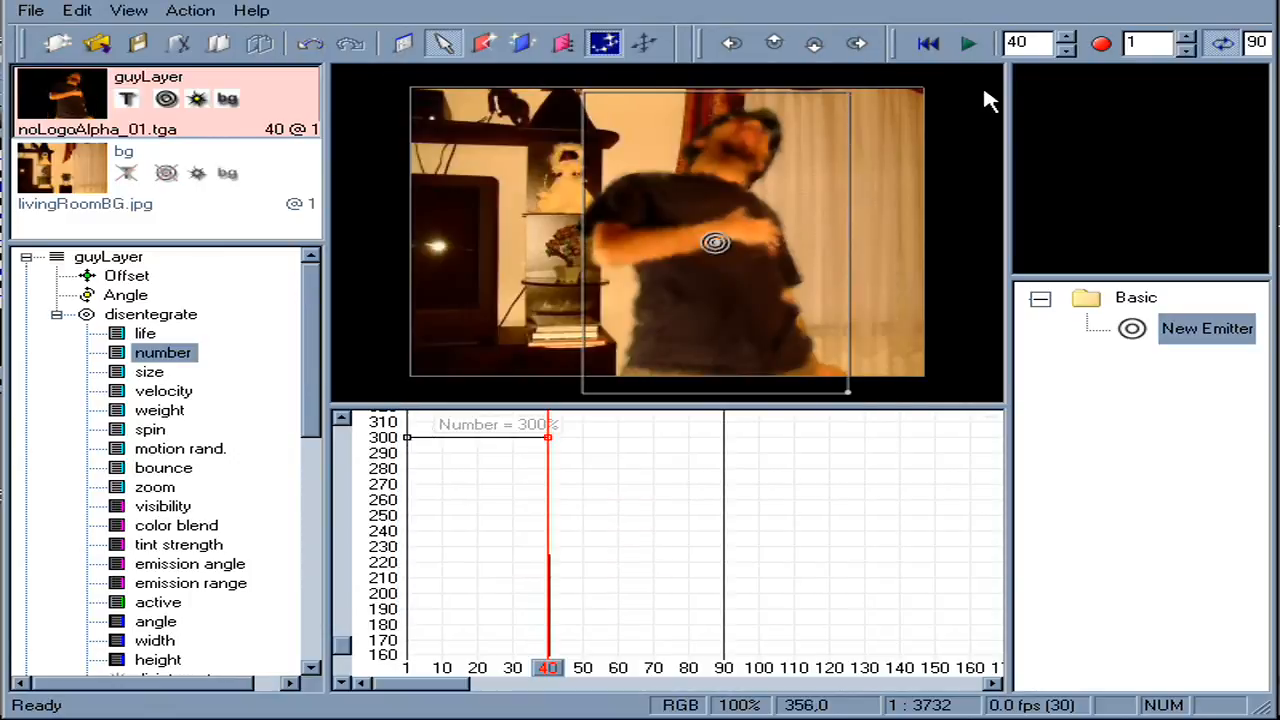